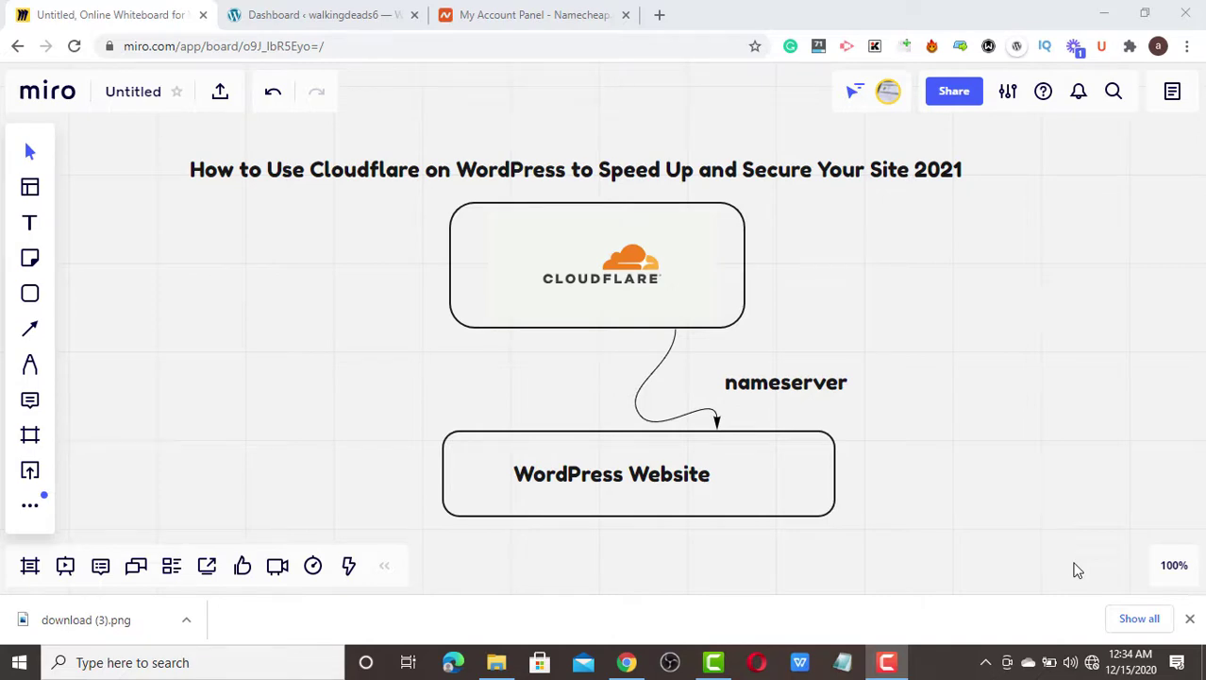
Step: Bring up the WordPress dashboard showing version 5.5.3, MH MusicMag theme, 3 posts and 5 pages
click(332, 14)
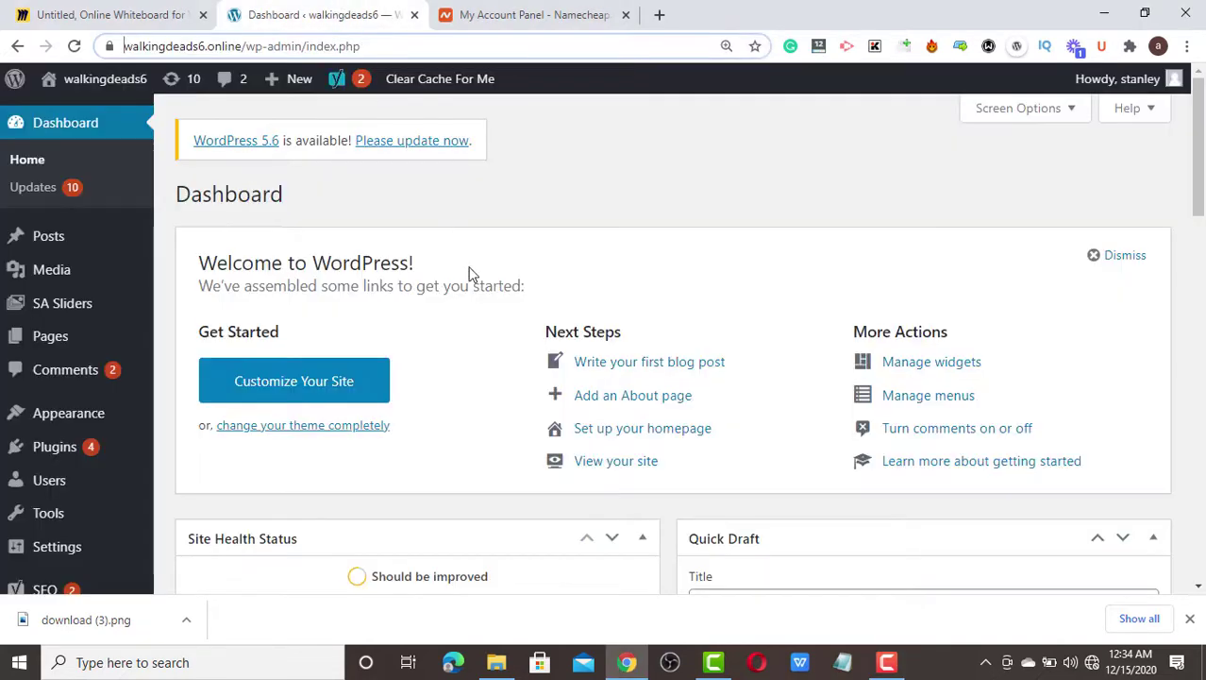
mouse_move(1198, 180)
mouse_down()
mouse_move(1189, 464)
mouse_move(1200, 102)
mouse_move(1197, 420)
mouse_move(1203, 140)
mouse_move(1203, 247)
mouse_up()
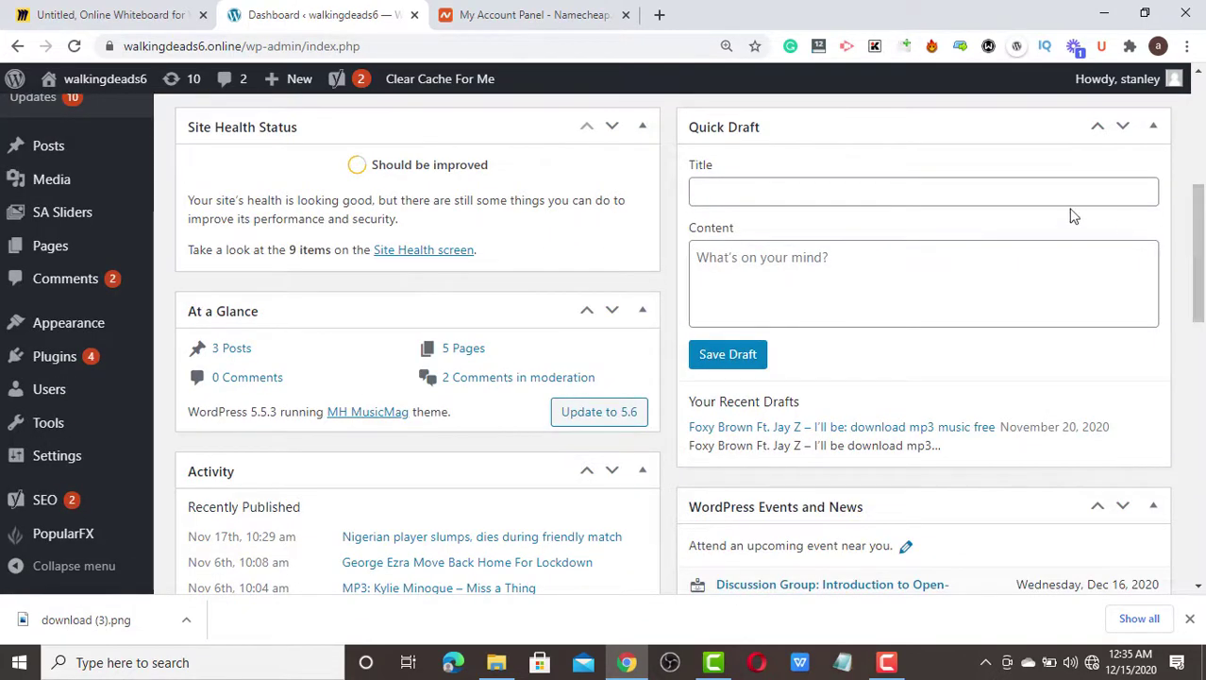
Step: Search Google for 'cloudflare' in a new tab and open the cloudflare.com result
key(ctrl+t)
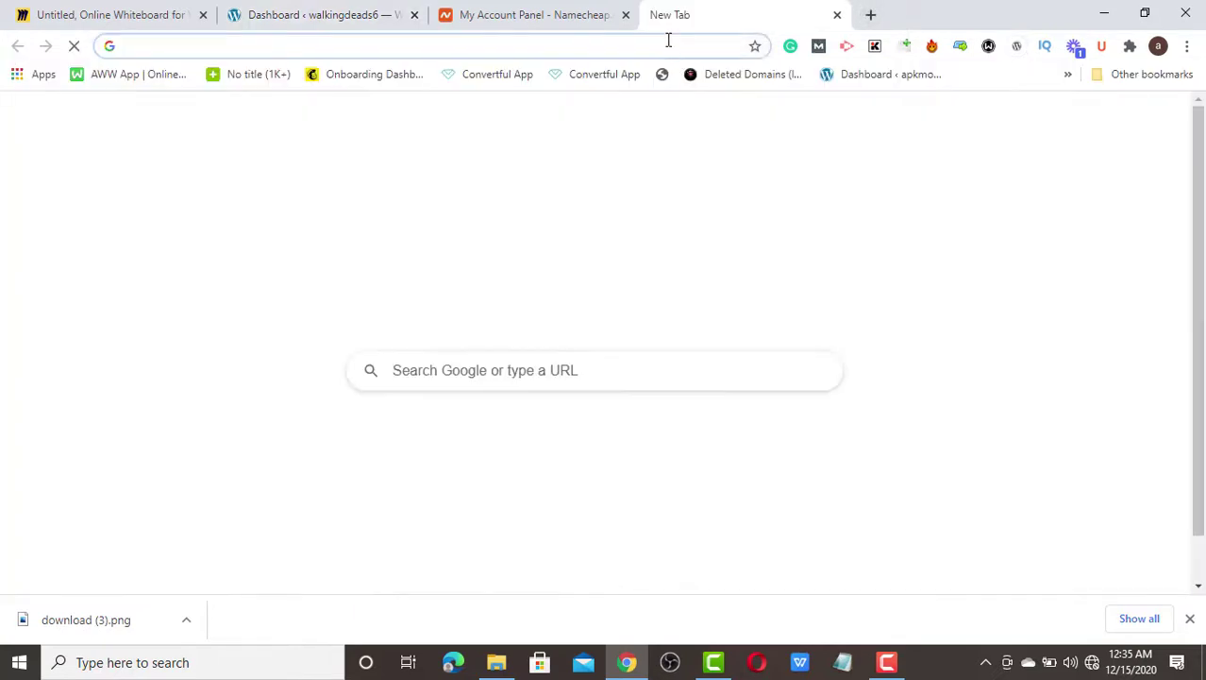
click(667, 40)
text(clo)
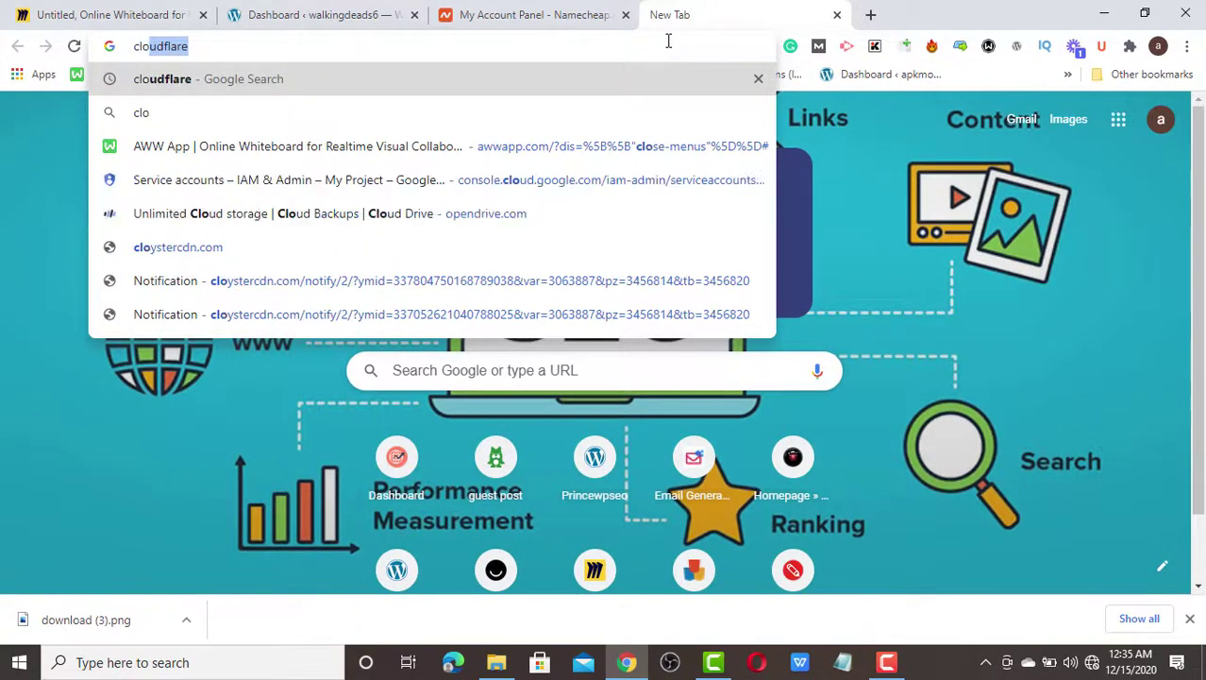
key(Return)
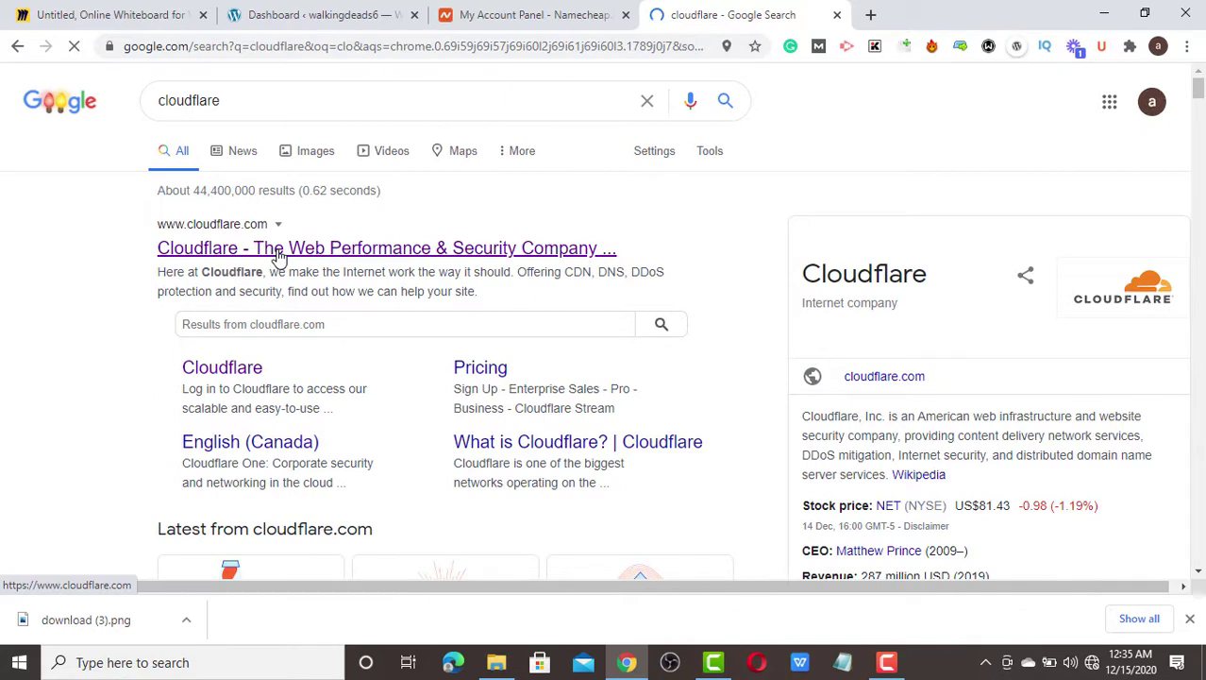
click(280, 251)
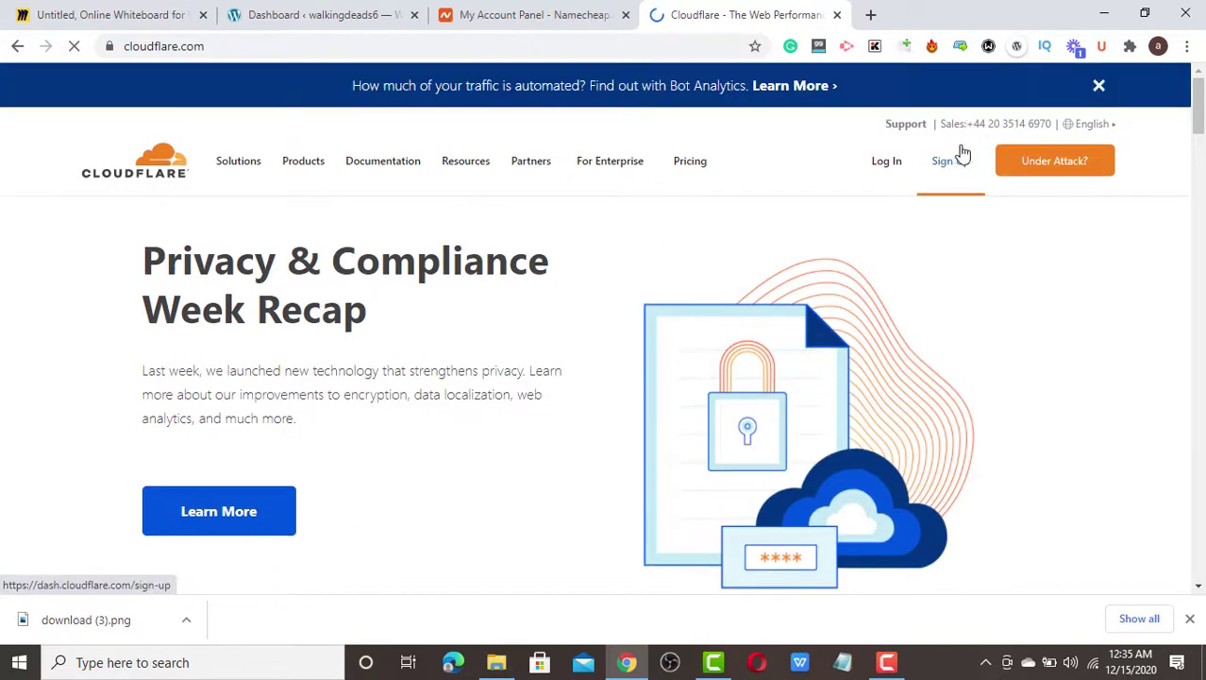
Step: Go from the cloudflare.com homepage to the Cloudflare Sign Up page
mouse_move(1199, 120)
mouse_down()
mouse_move(1200, 203)
mouse_move(1200, 120)
mouse_up()
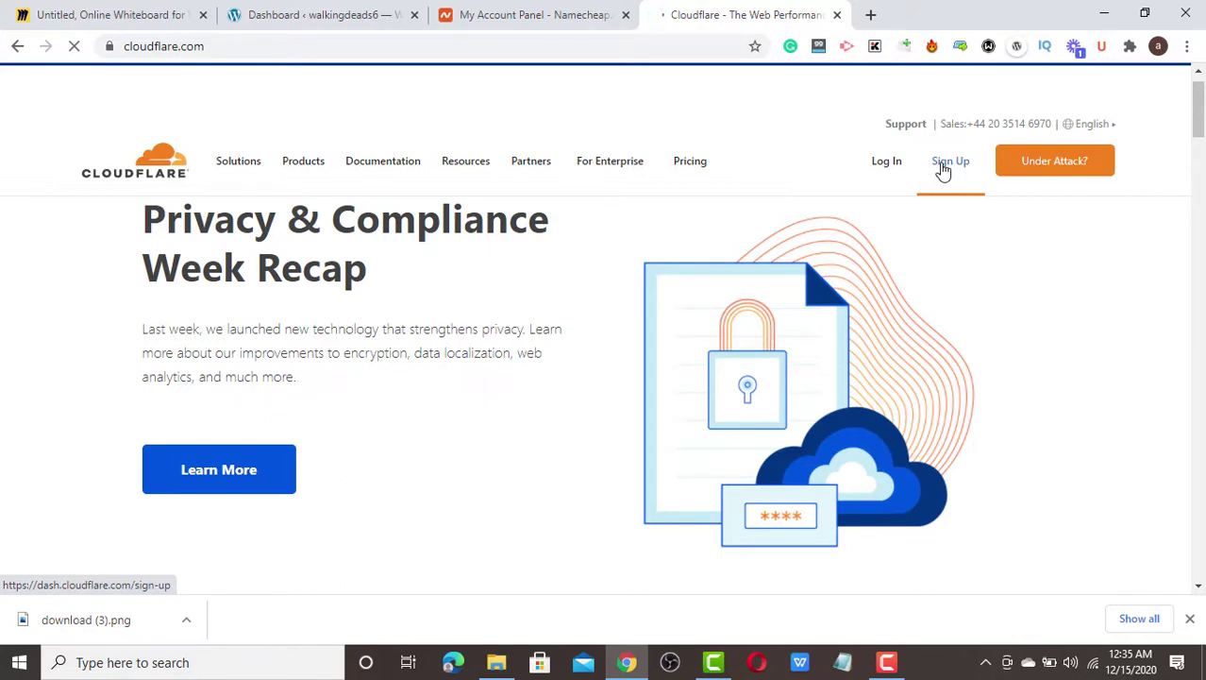
click(946, 162)
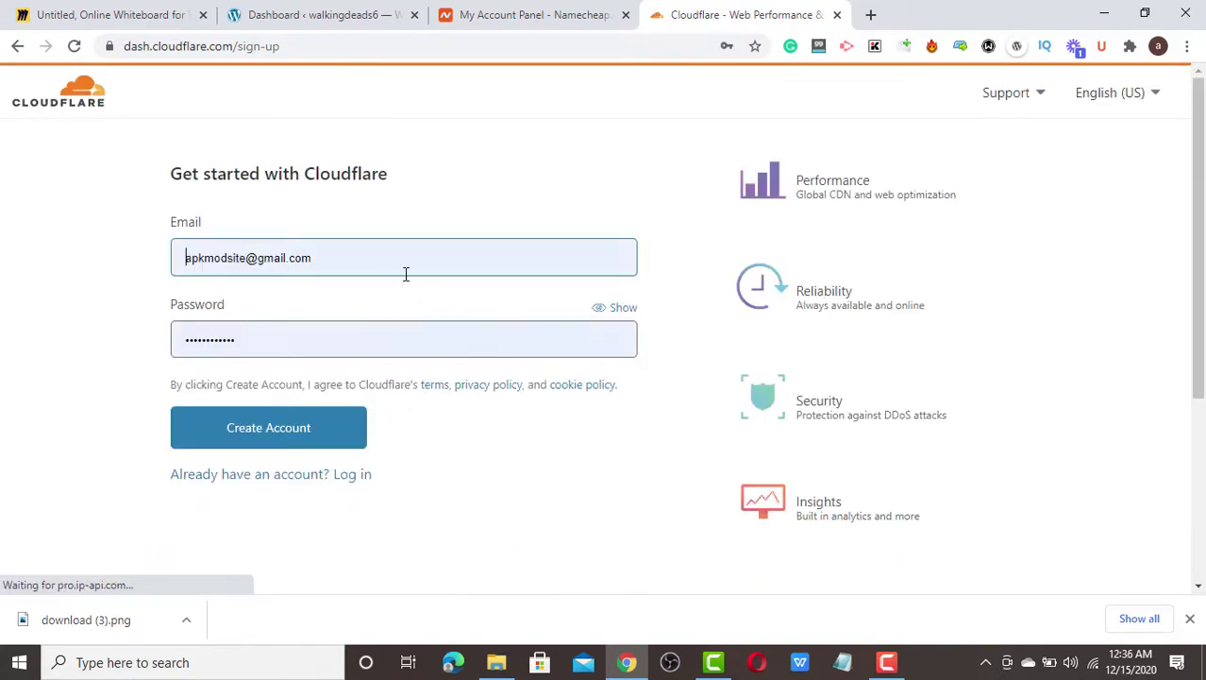
Step: Replace the prefilled e-mail with the other saved e-mail address
drag(311, 256, 187, 257)
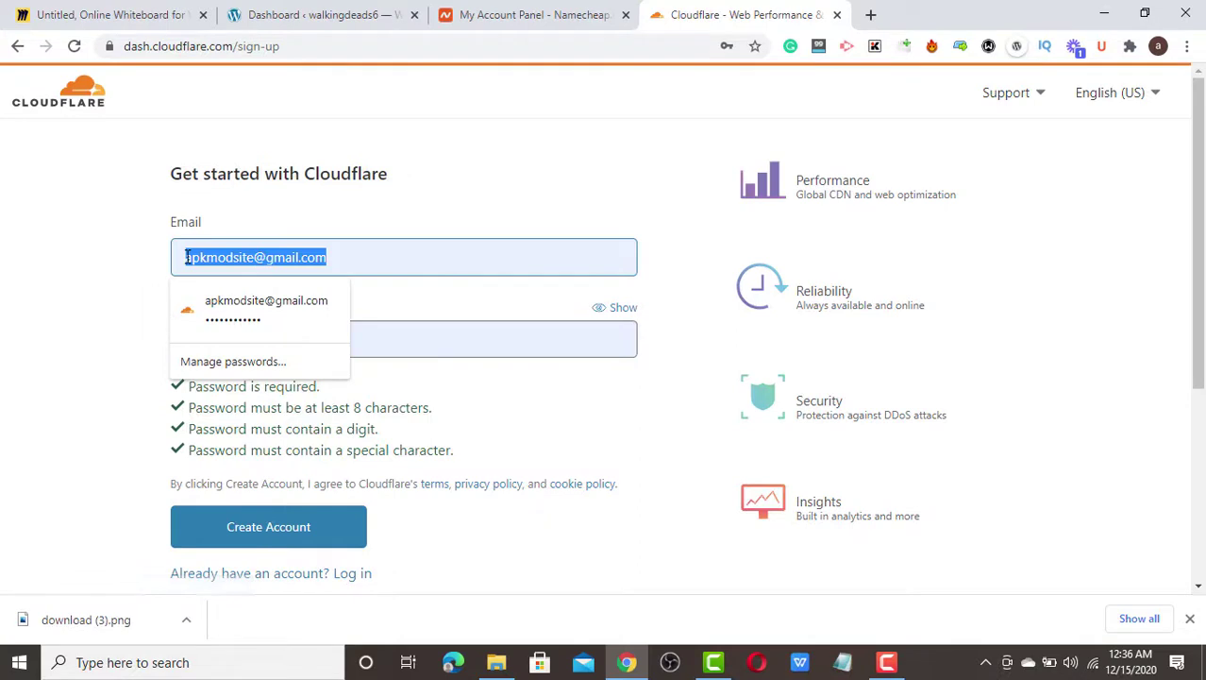
key(BackSpace)
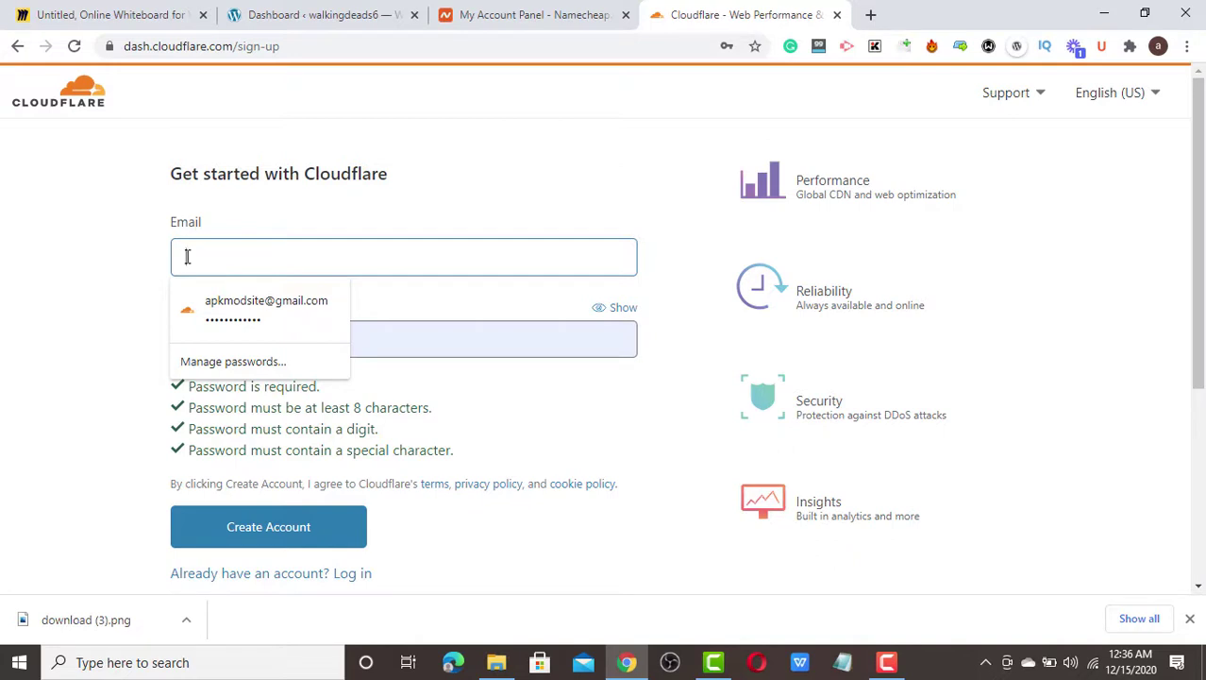
text(fa)
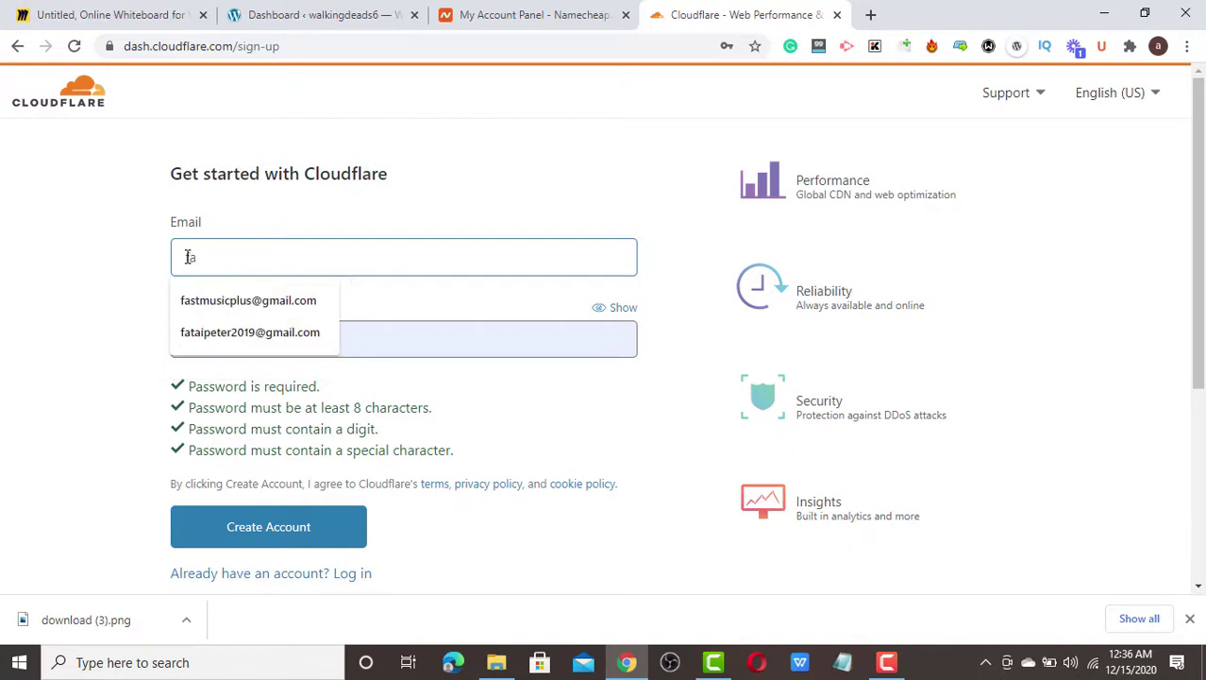
click(248, 300)
Step: Enter a new account password and create the Cloudflare account
double_click(309, 336)
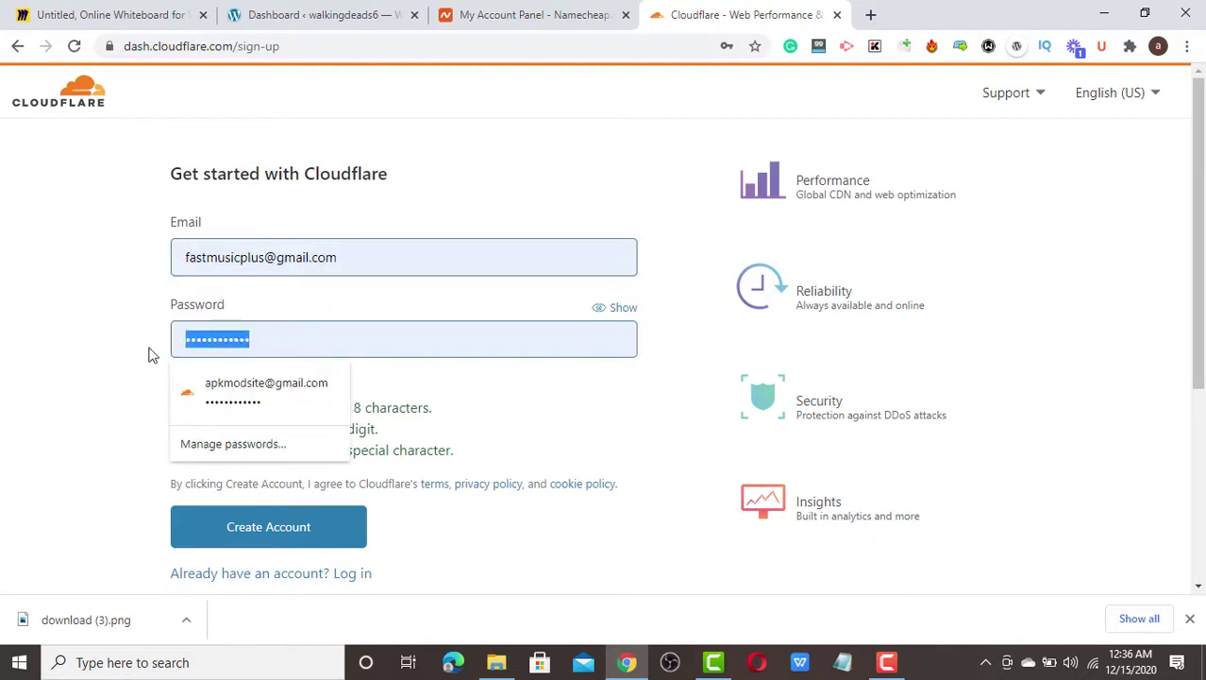
key(BackSpace)
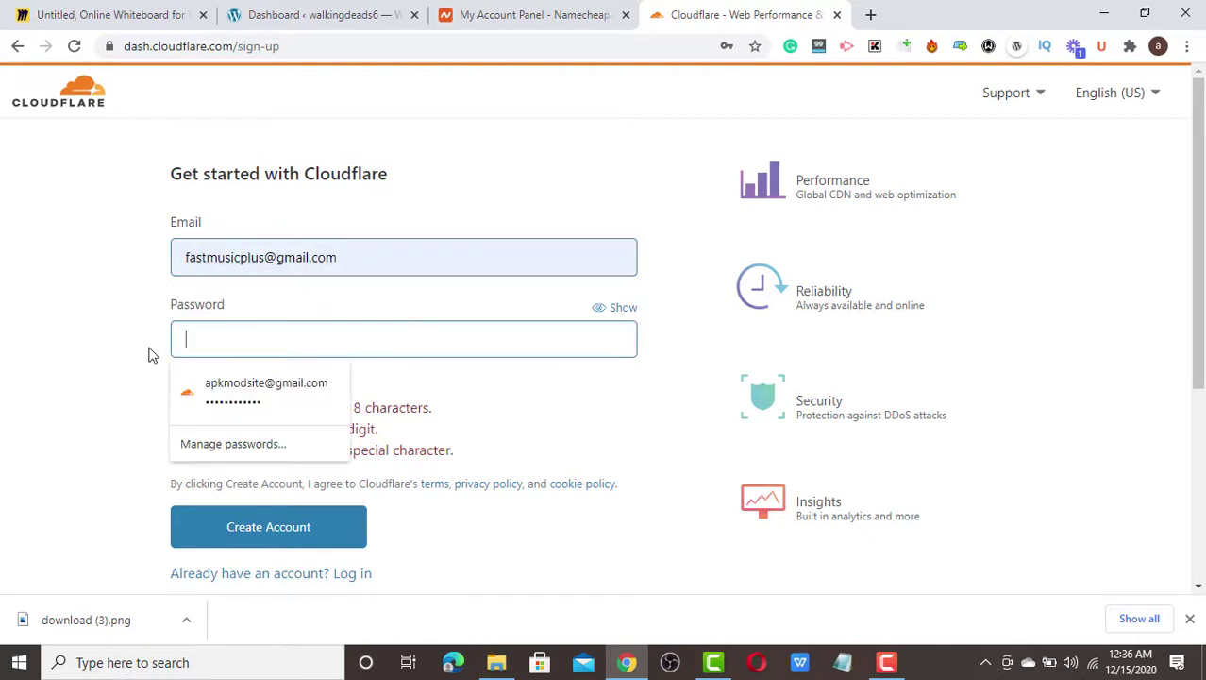
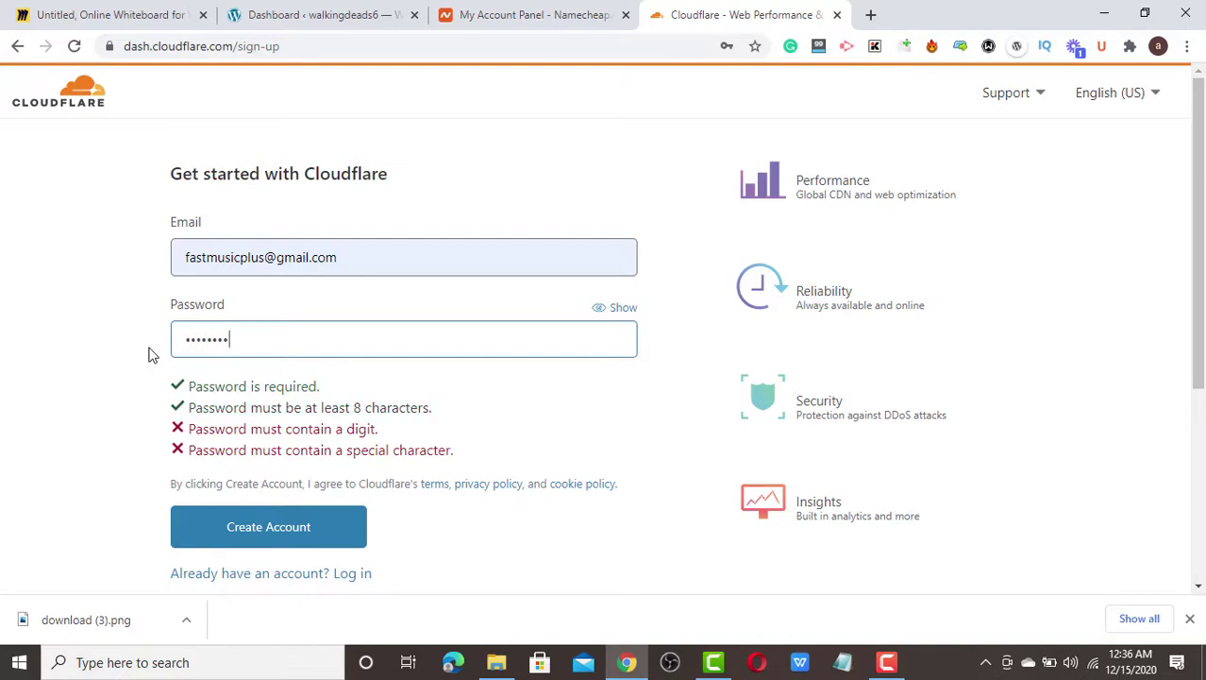
click(270, 530)
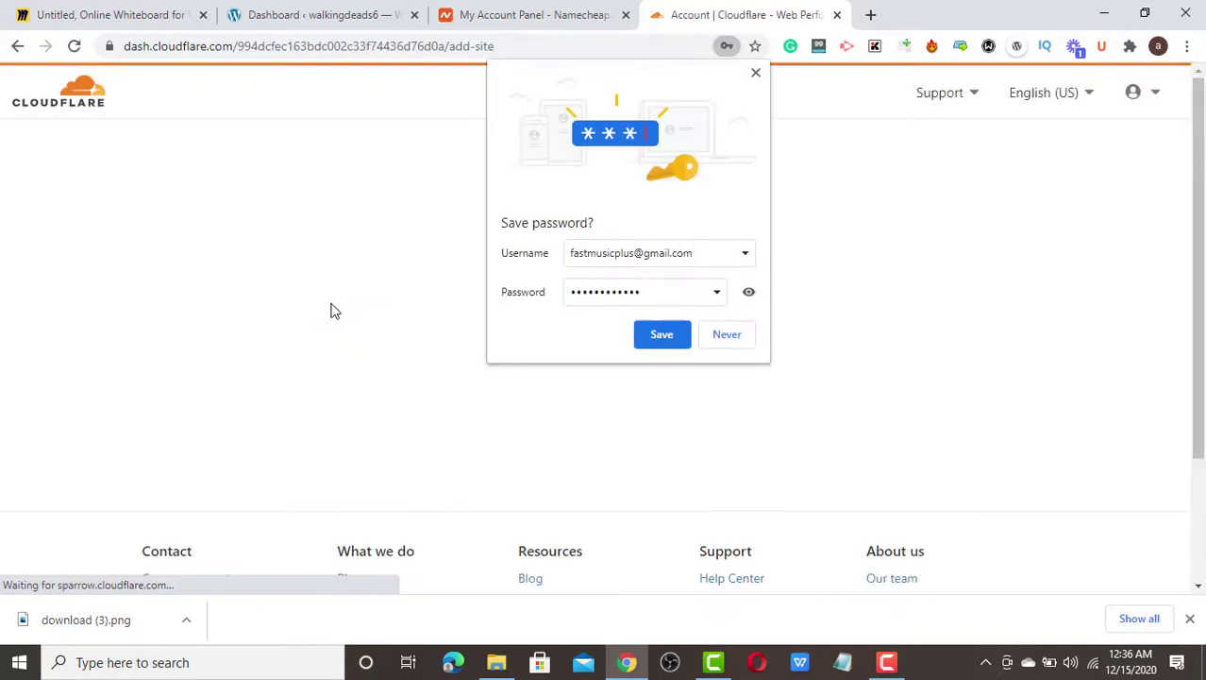
Step: Decline saving the password and copy the domain from the WordPress tab's address bar
click(729, 336)
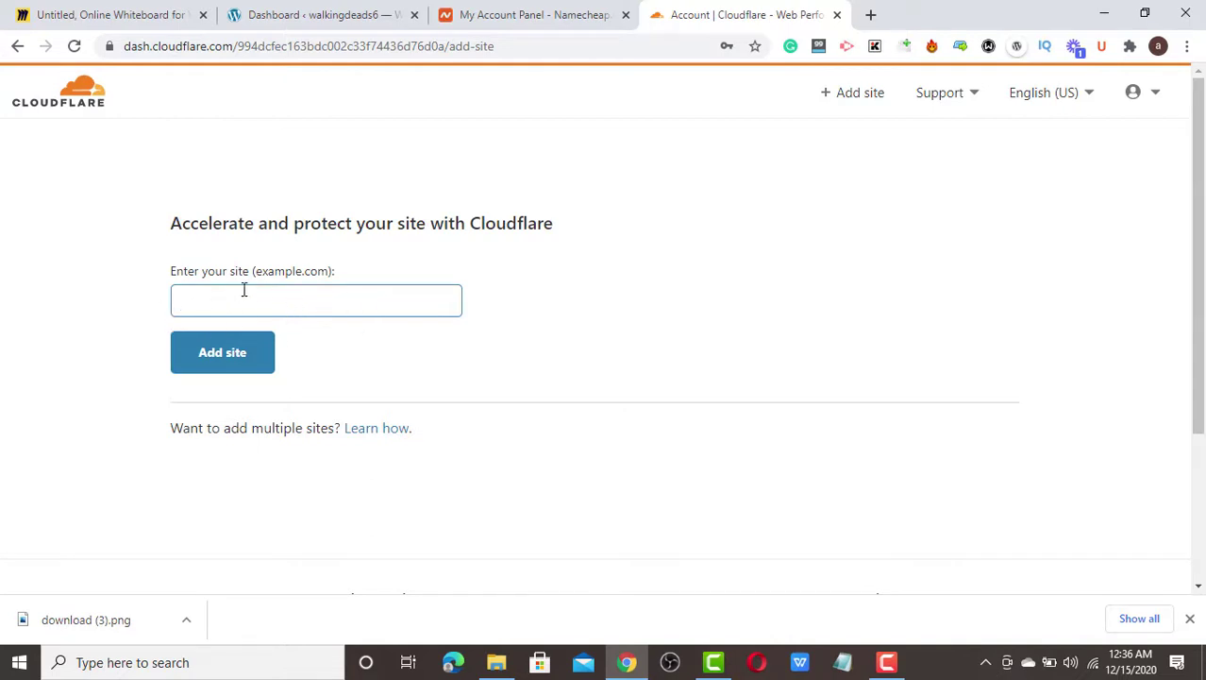
click(327, 26)
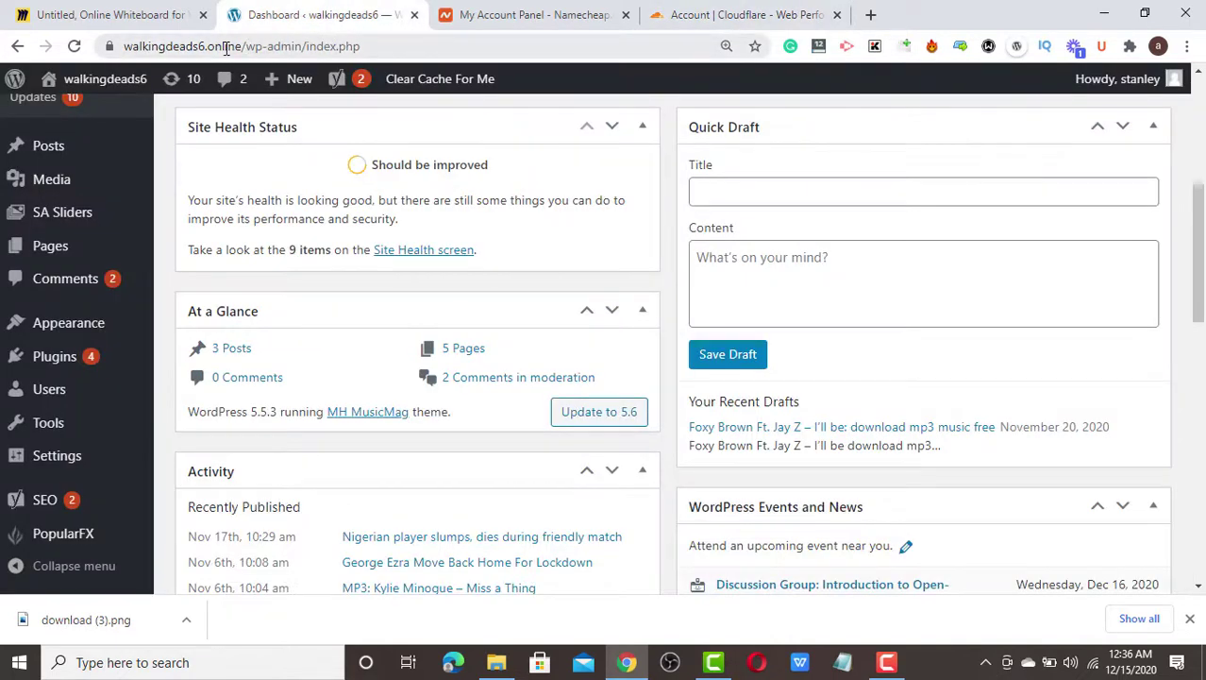
drag(239, 47, 281, 49)
key(ctrl+c)
click(175, 47)
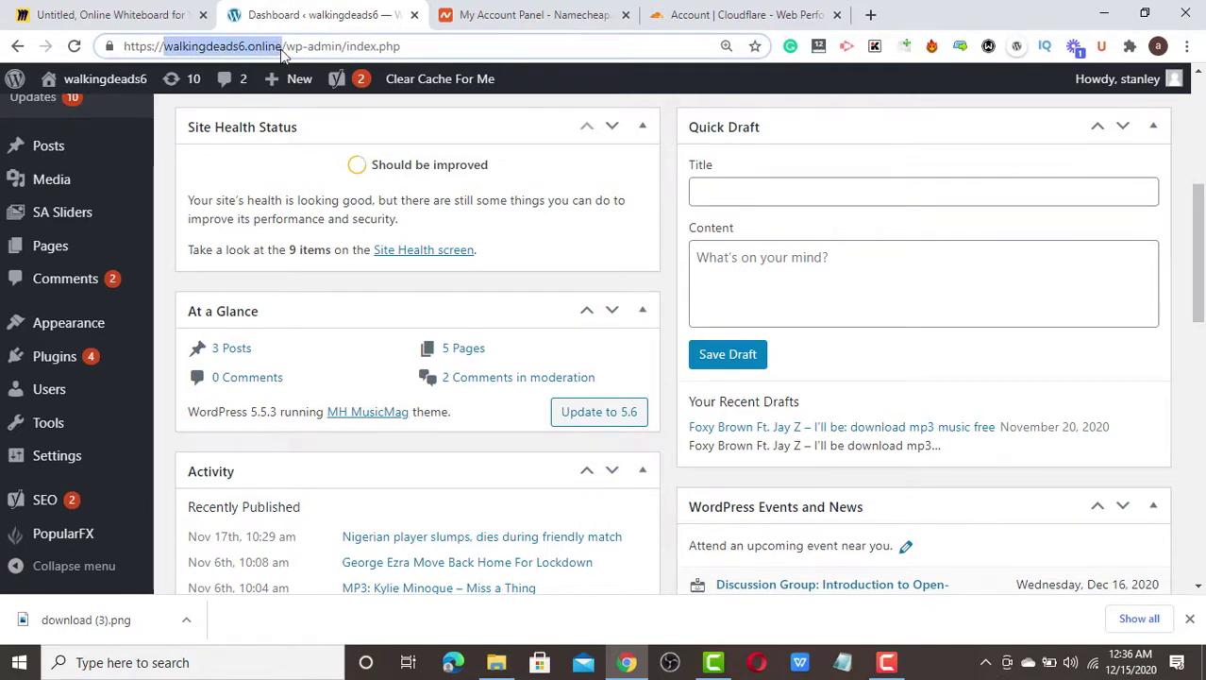
Step: Paste walkingdeads6.online into Cloudflare's site field and add the site
click(681, 12)
click(319, 301)
key(ctrl+v)
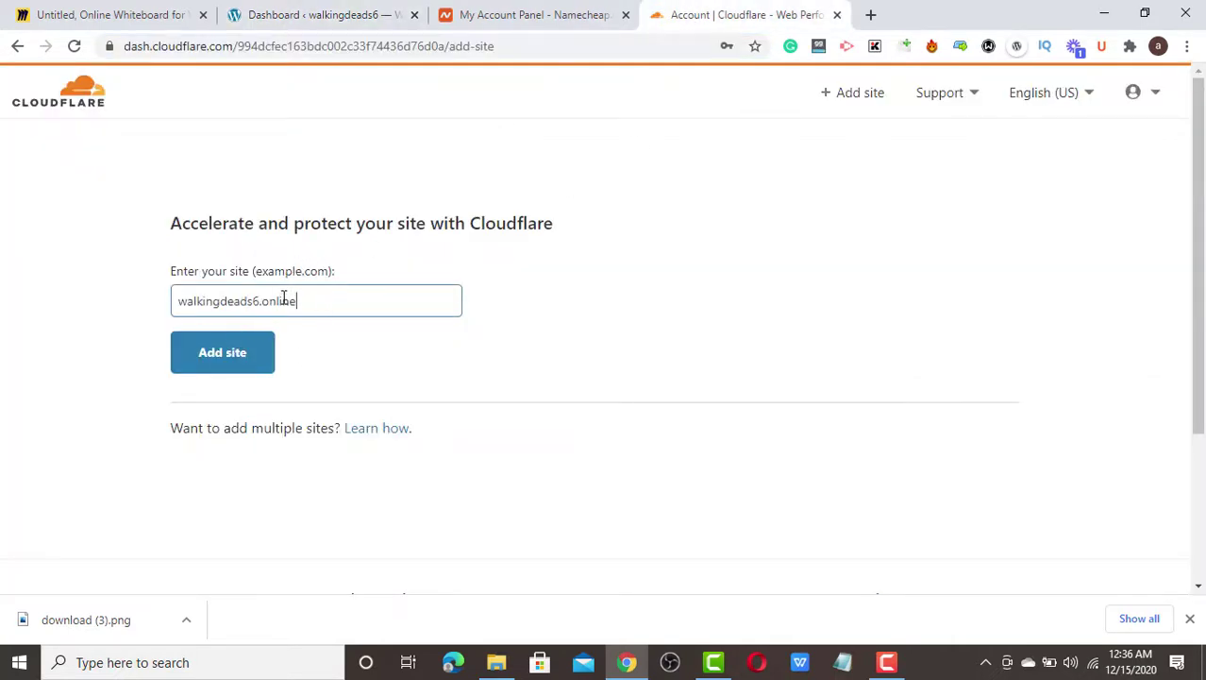
click(243, 354)
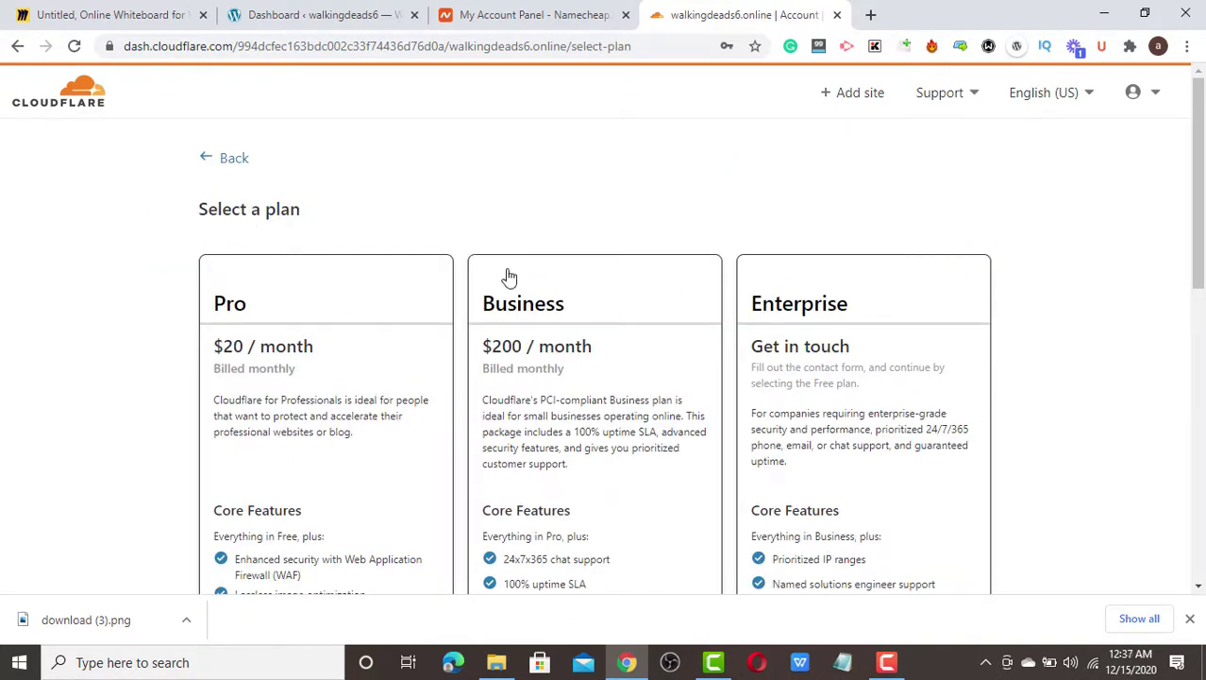
Step: Select the Free $0/month plan card and continue to the DNS scan
drag(1198, 270, 1197, 439)
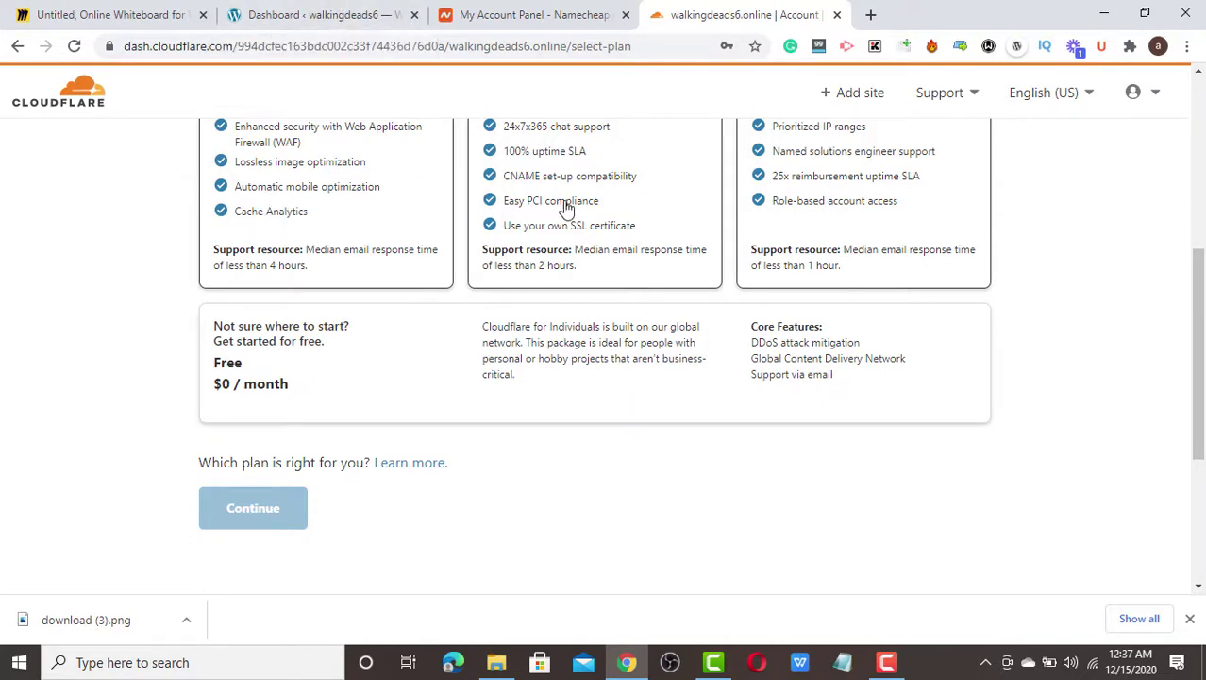
click(251, 394)
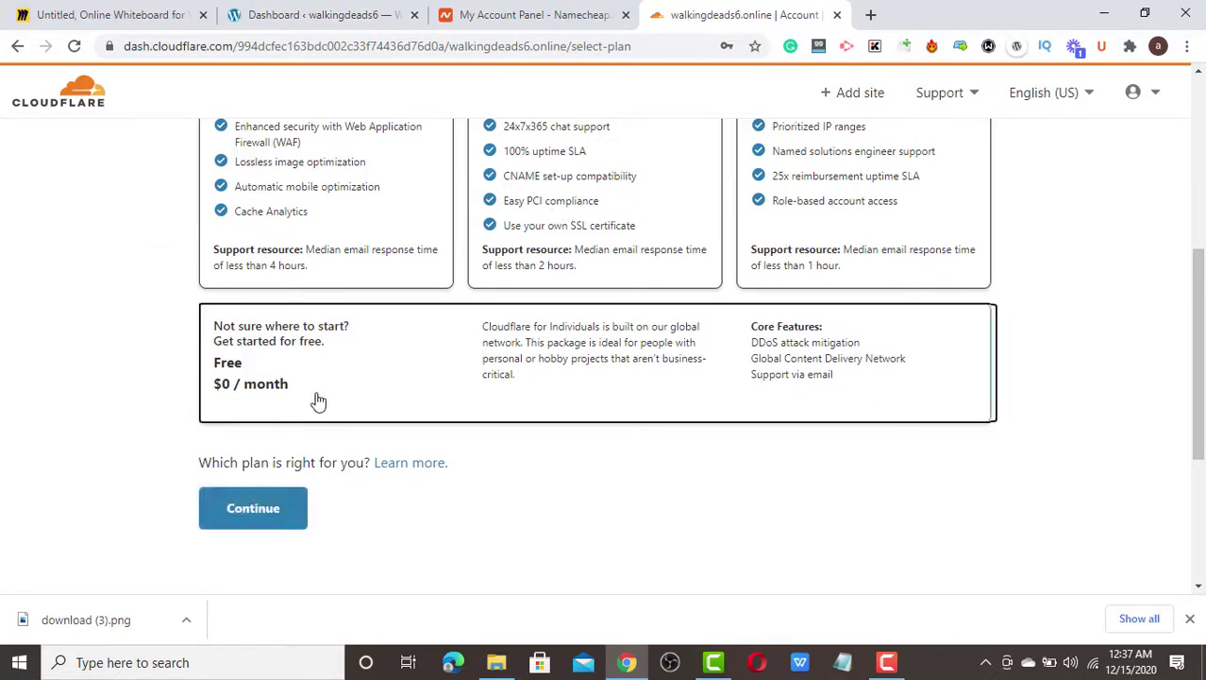
click(255, 513)
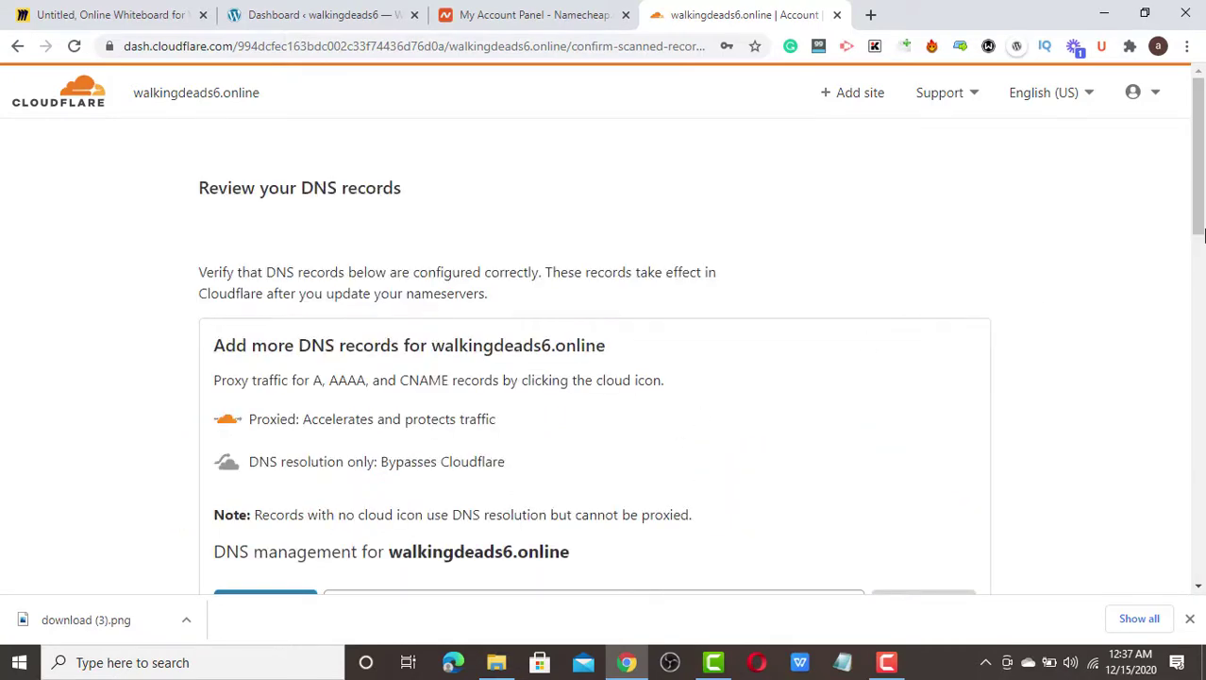
Step: Scroll through the scanned DNS records table for walkingdeads6.online
scroll(1200, 236, down, 5)
scroll(1200, 217, up, 5)
drag(1200, 209, 1200, 524)
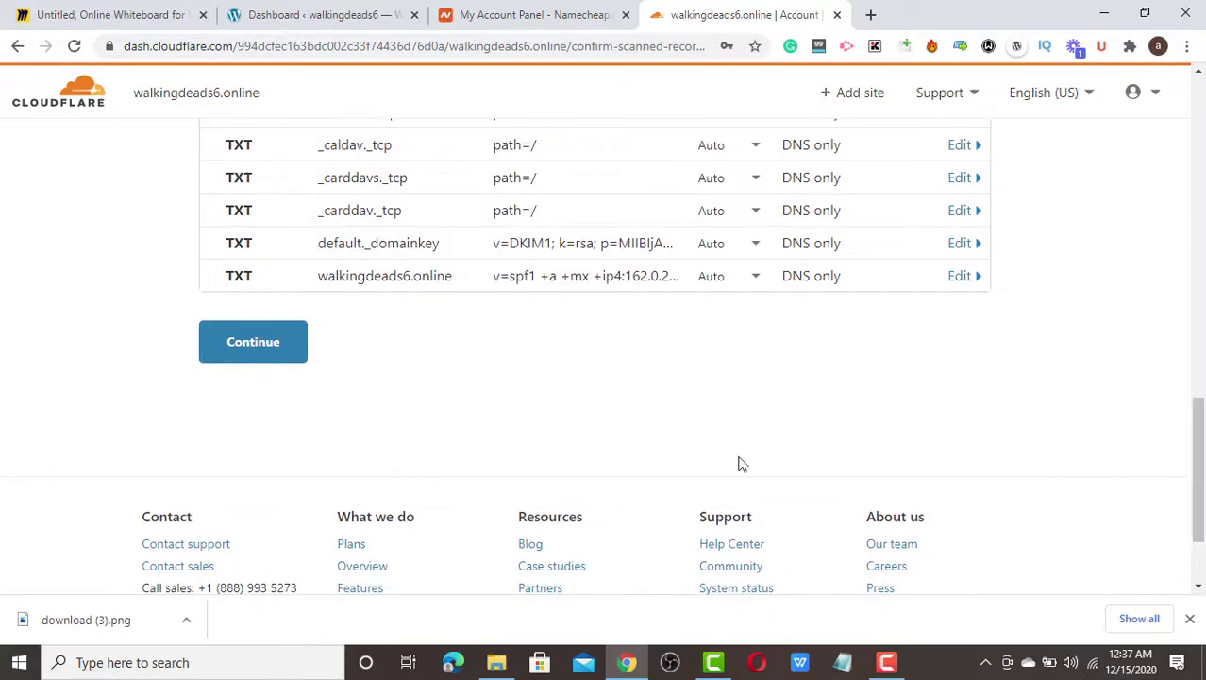
drag(1197, 271, 1193, 446)
Step: Accept the DNS records, view nameservers galilea and kenneth.ns.cloudflare.com, then switch to Namecheap
click(288, 420)
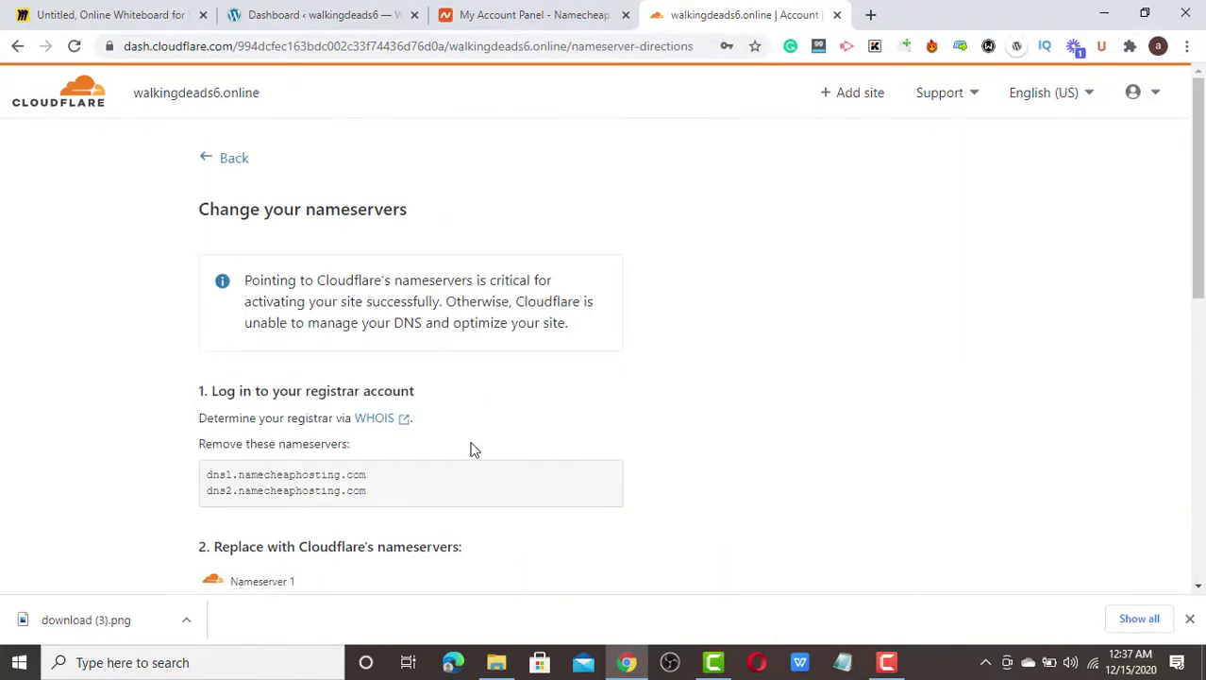
scroll(397, 395, down, 2)
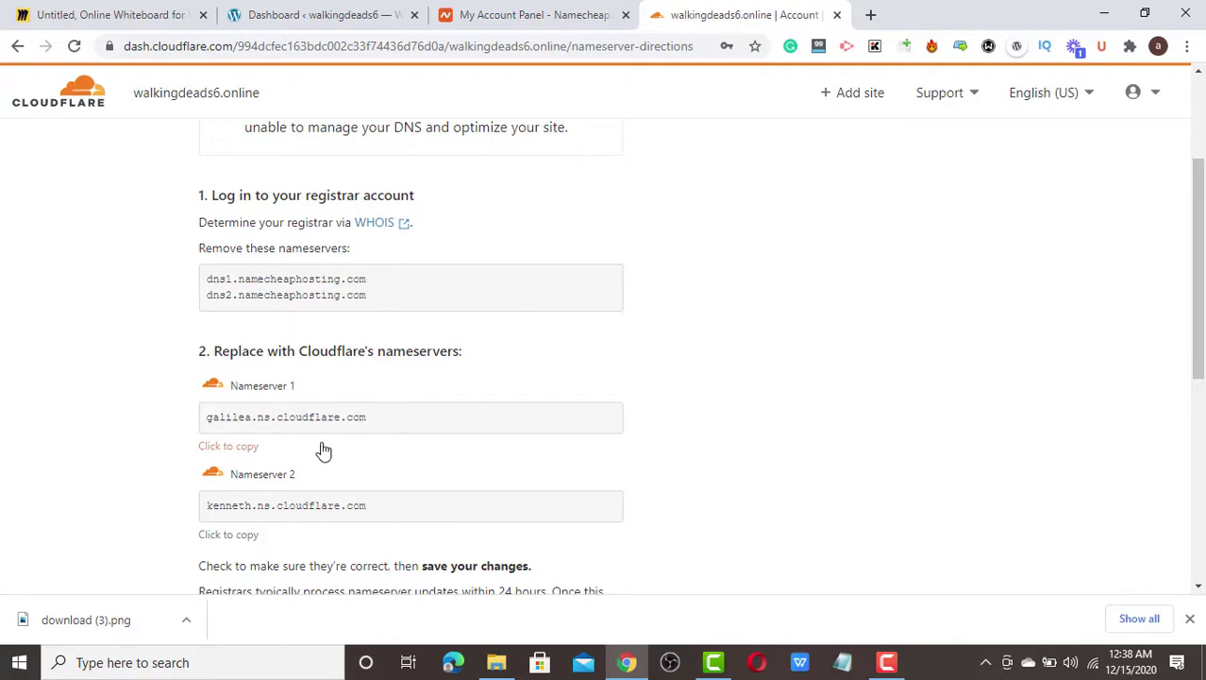
click(498, 23)
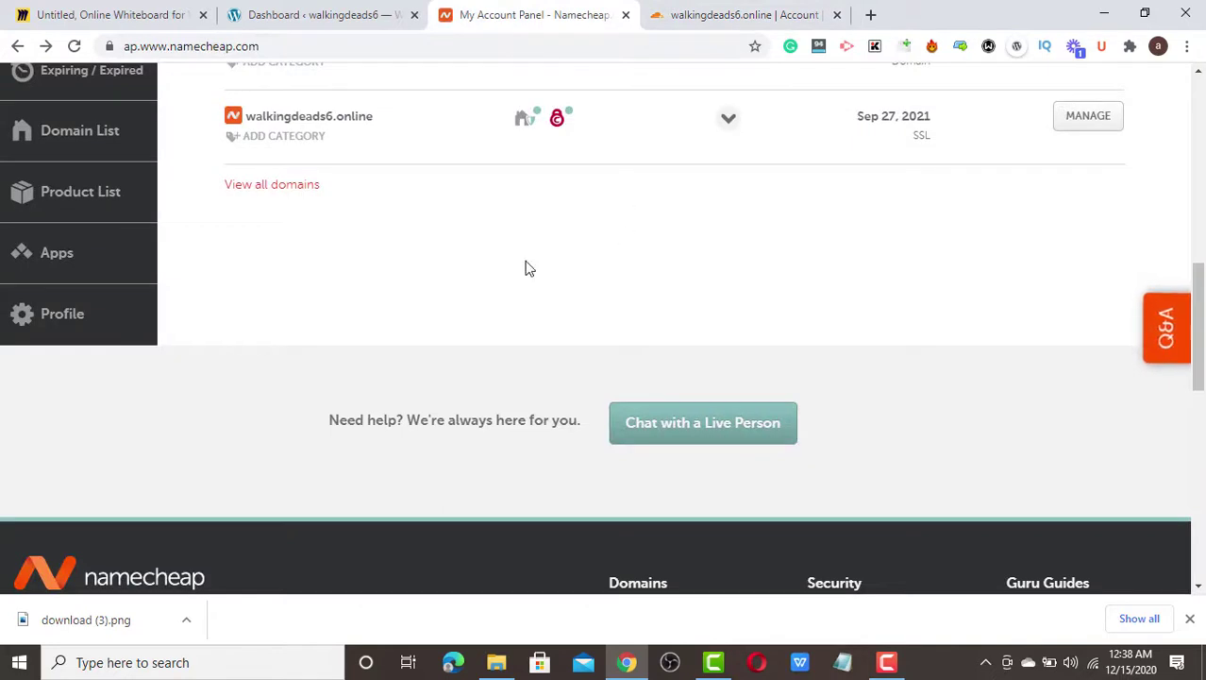
Step: Open MANAGE for walkingdeads6.online and scroll to its Namecheap Web Hosting DNS nameservers
mouse_move(507, 198)
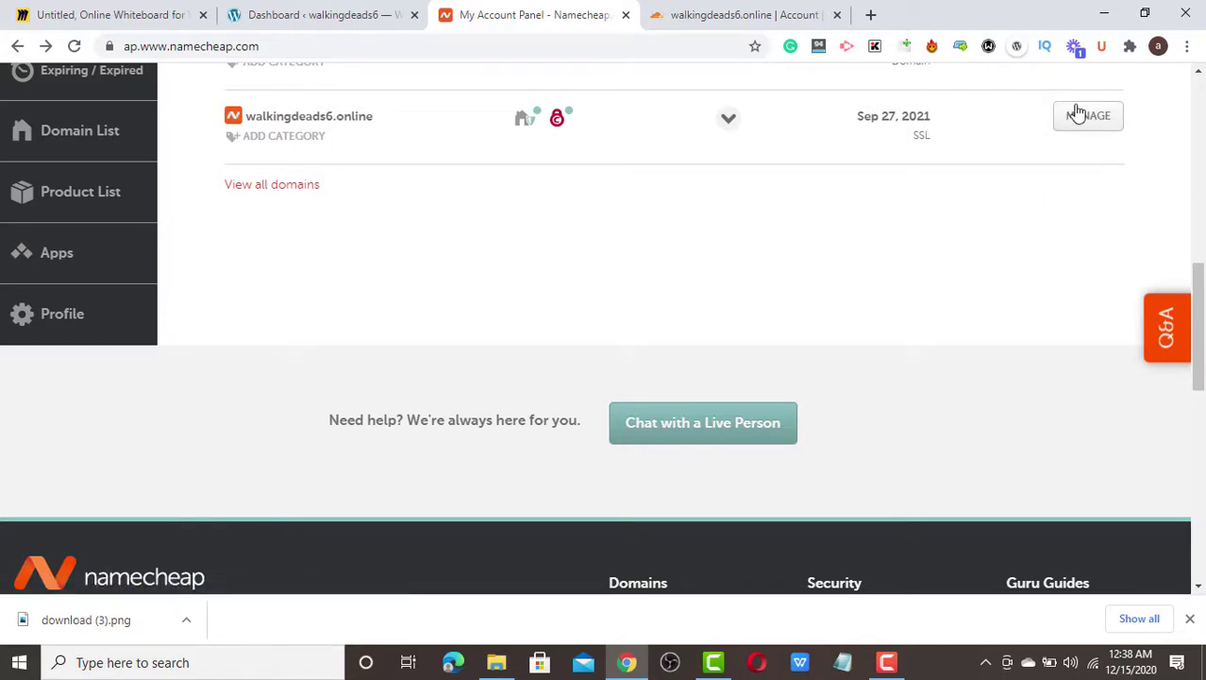
click(1097, 119)
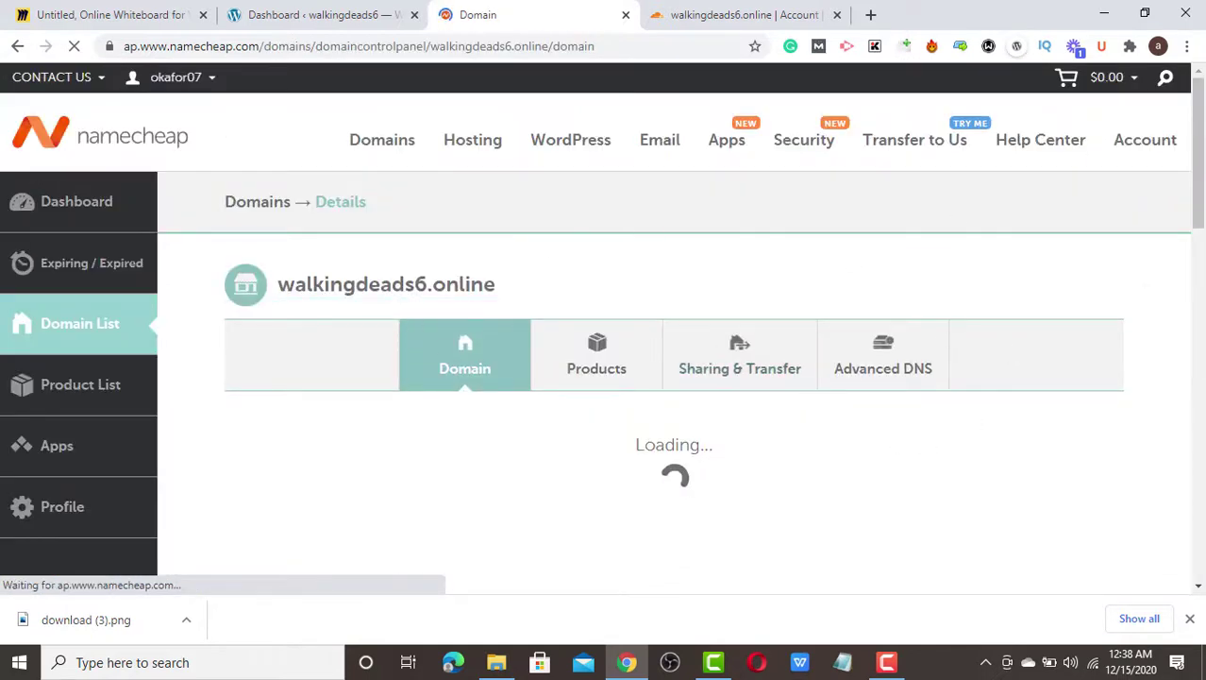
drag(1200, 219, 1202, 276)
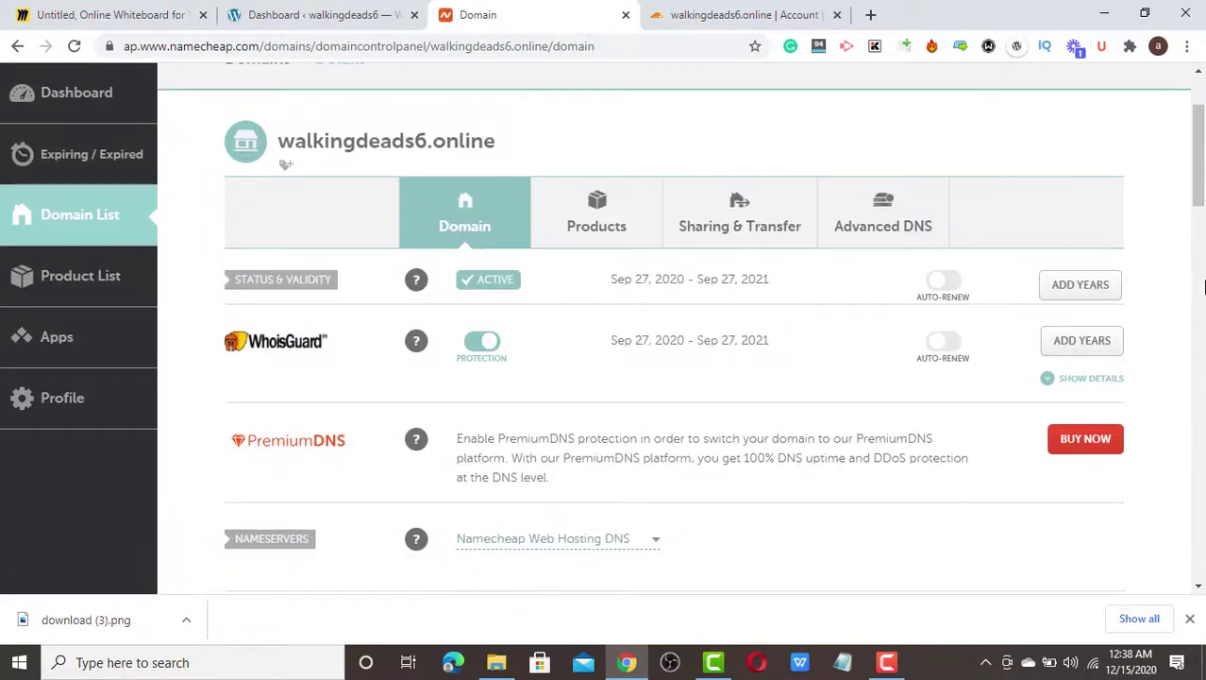
drag(1199, 201, 1199, 241)
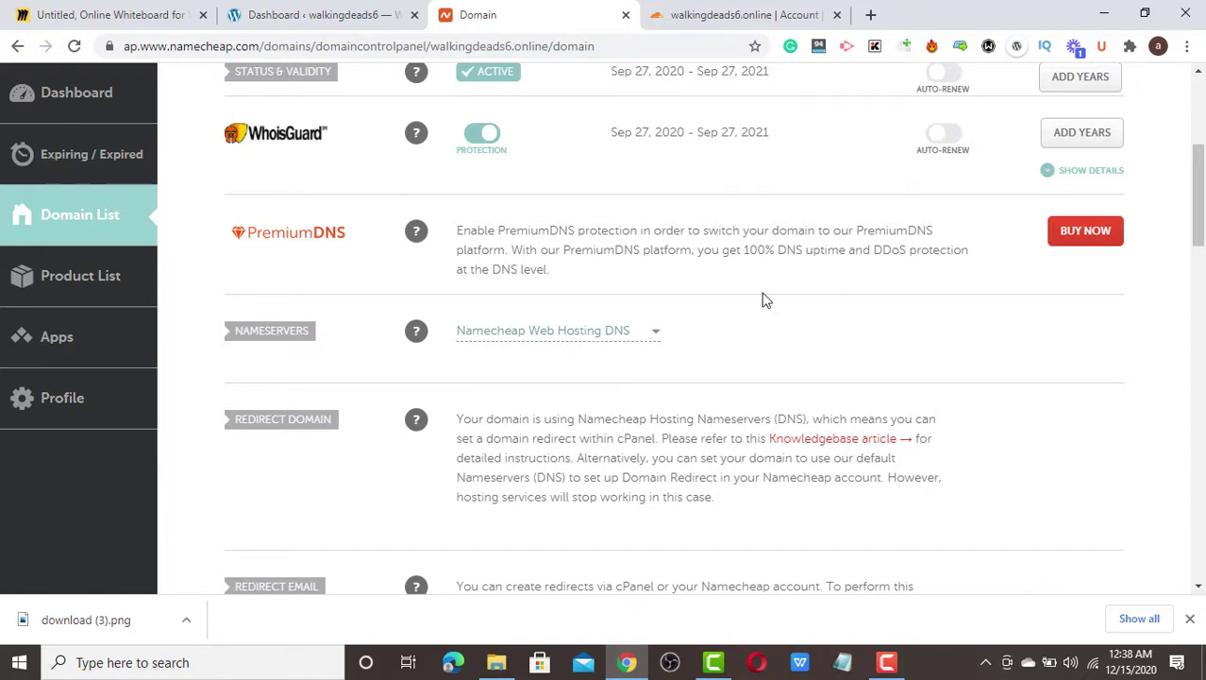
Step: Choose Custom DNS and paste galilea.ns.cloudflare.com as the first nameserver
click(654, 333)
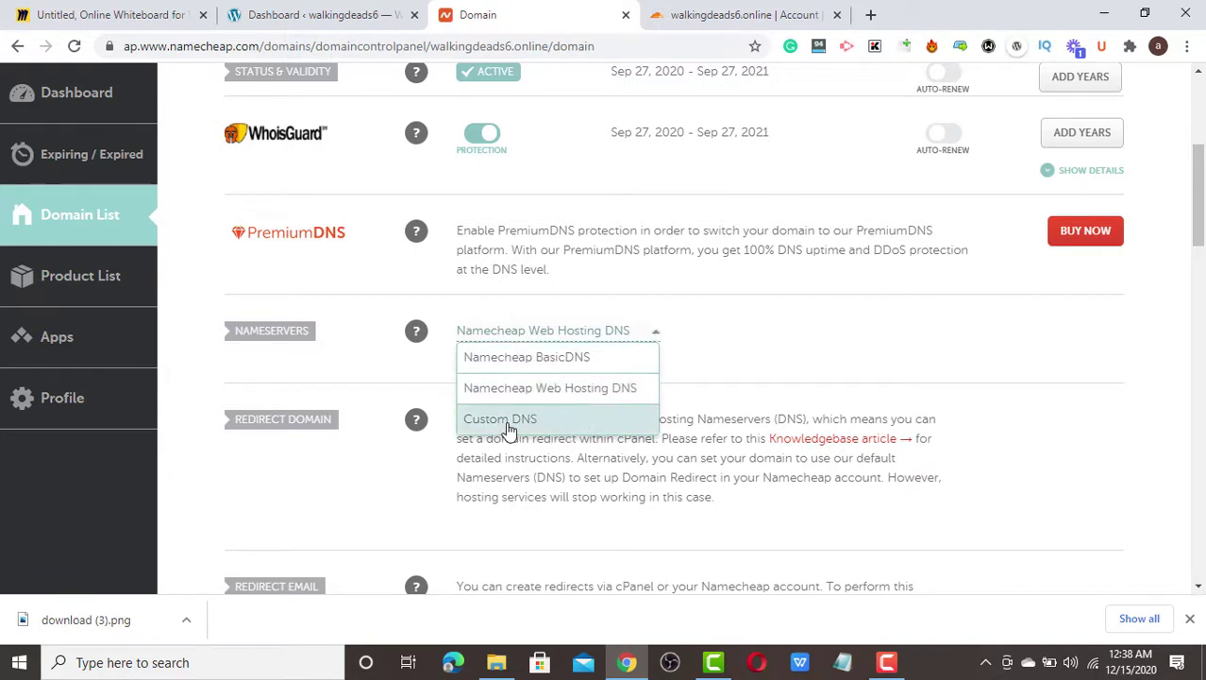
click(509, 430)
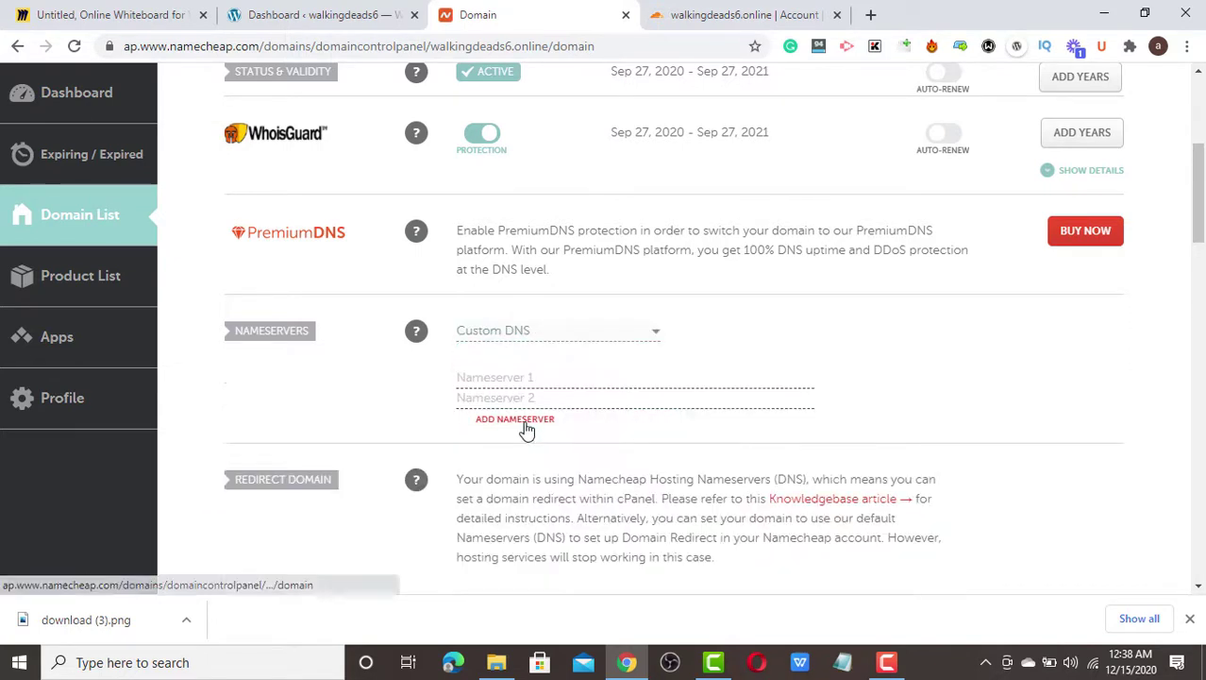
click(552, 378)
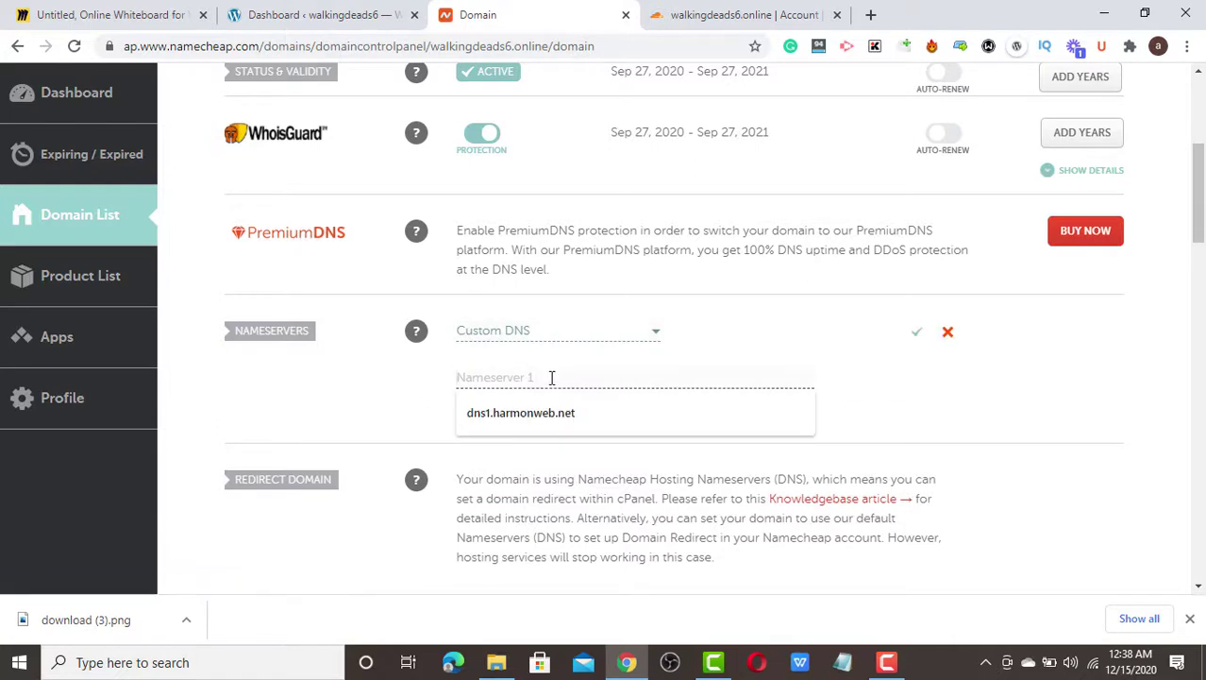
click(736, 14)
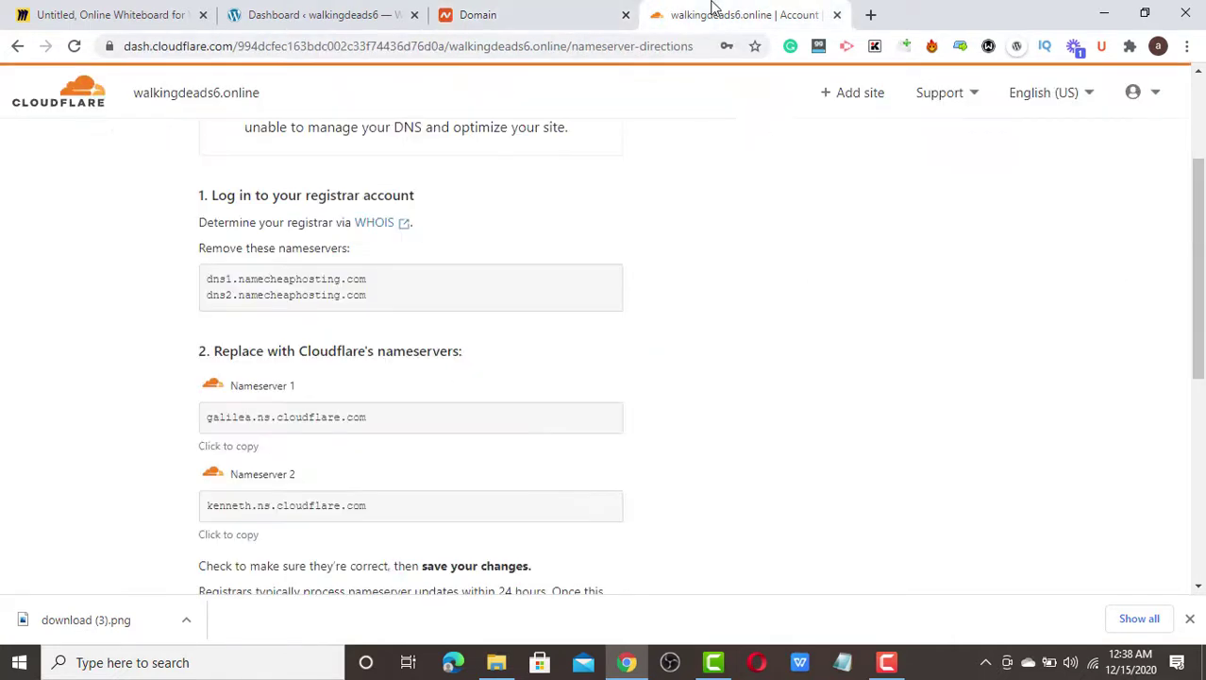
triple_click(308, 416)
key(ctrl+c)
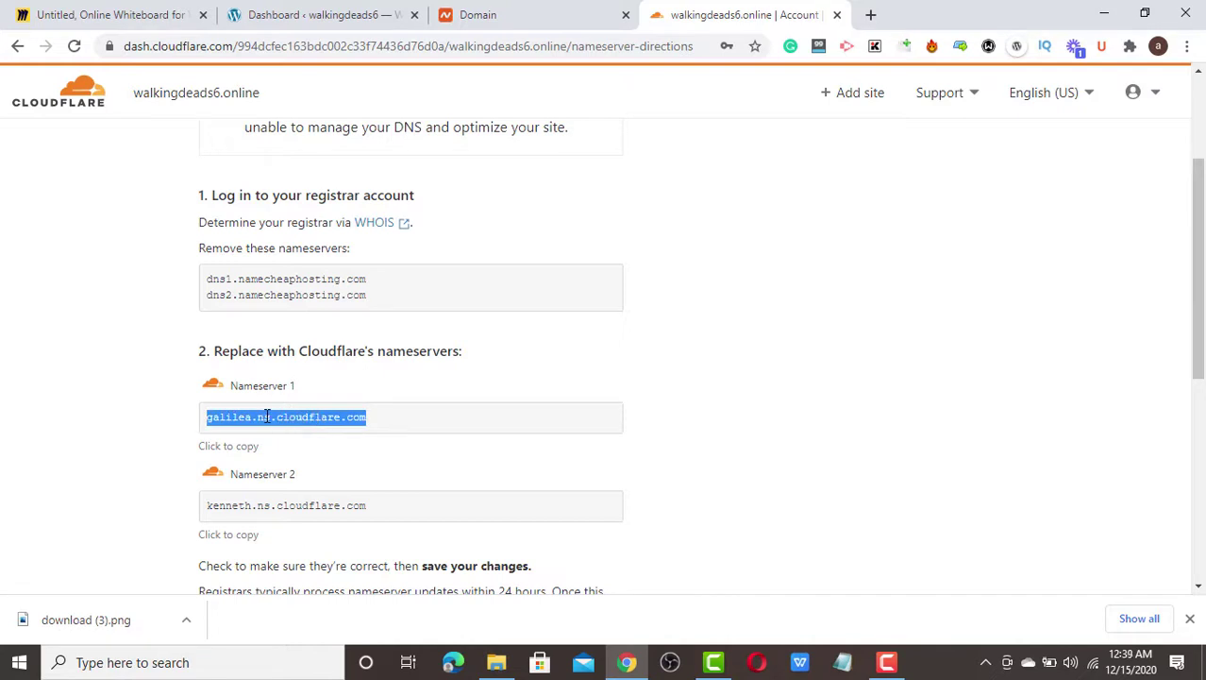
click(472, 15)
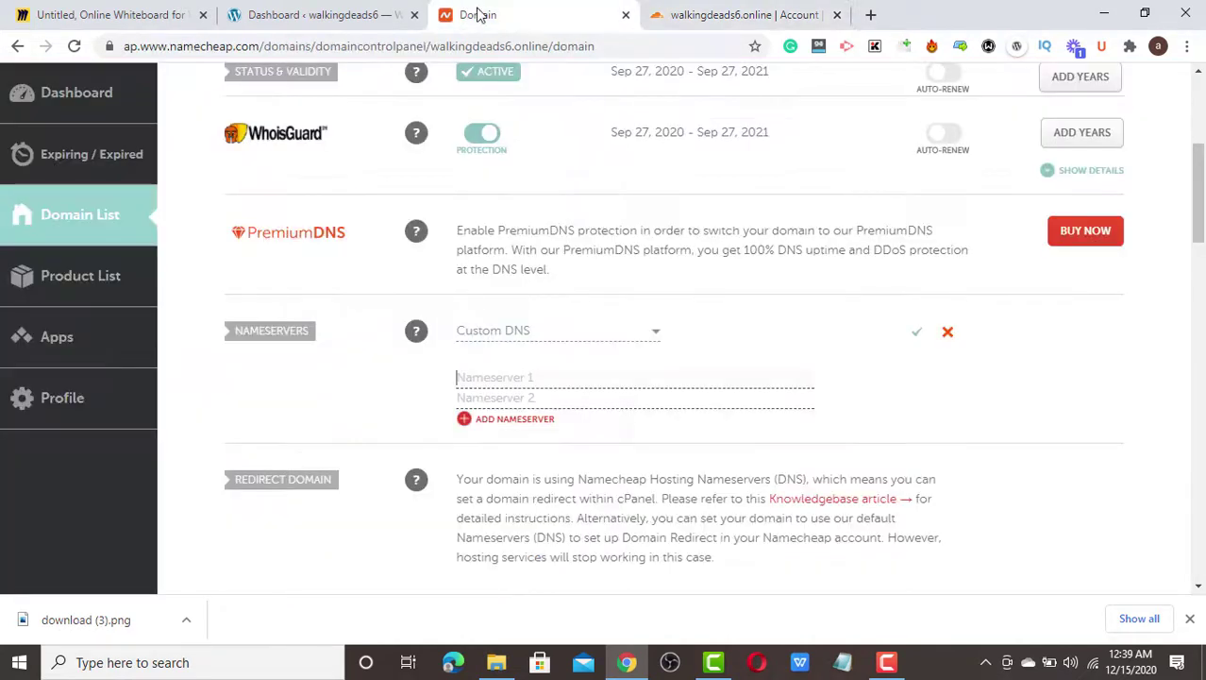
key(ctrl+v)
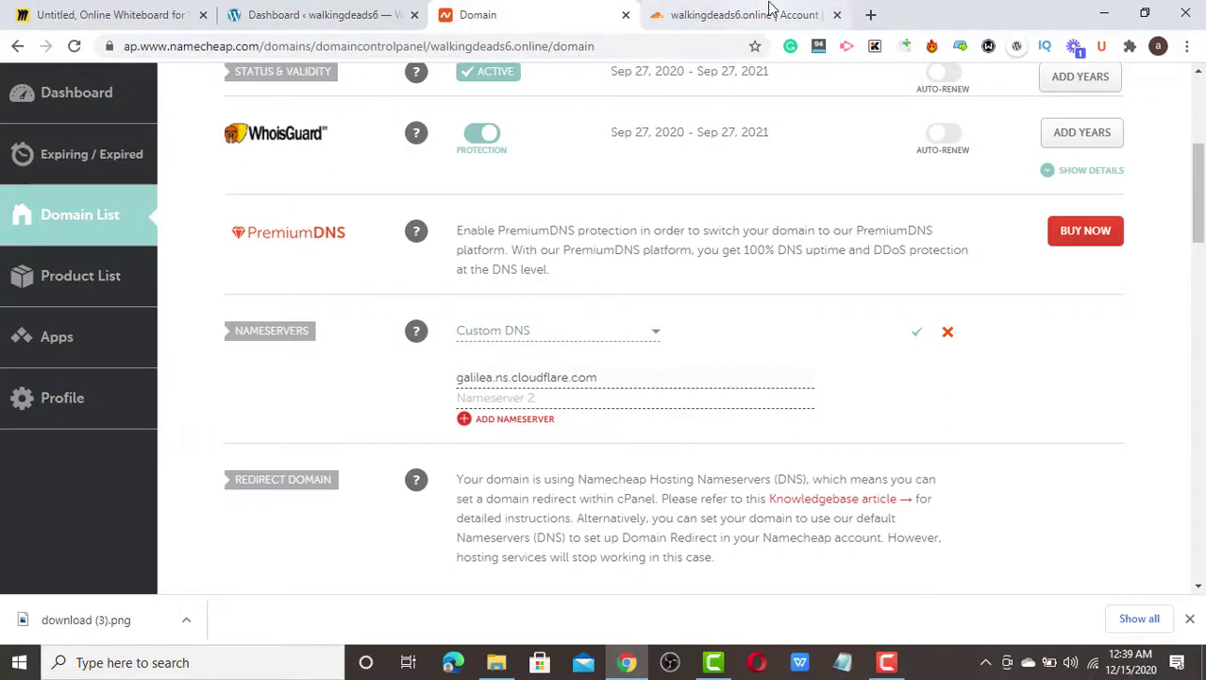
Step: Paste kenneth.ns.cloudflare.com as the second nameserver and save the custom DNS
click(746, 14)
drag(1198, 234, 1202, 342)
click(538, 300)
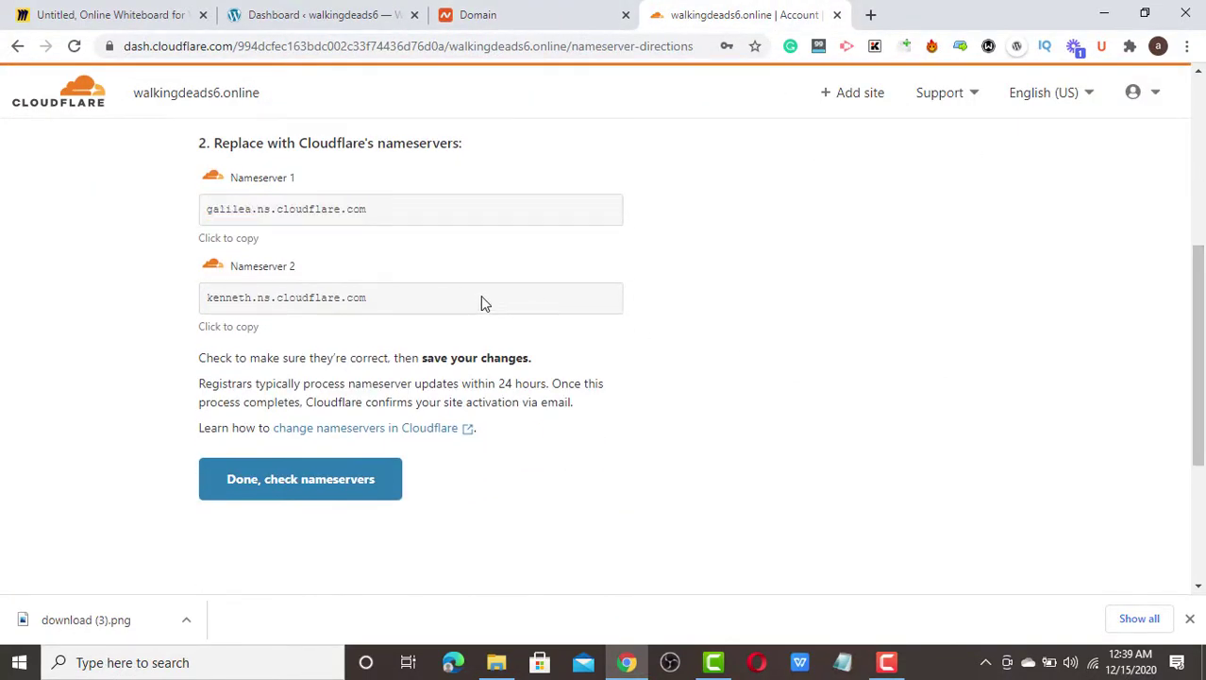
triple_click(314, 300)
key(ctrl+c)
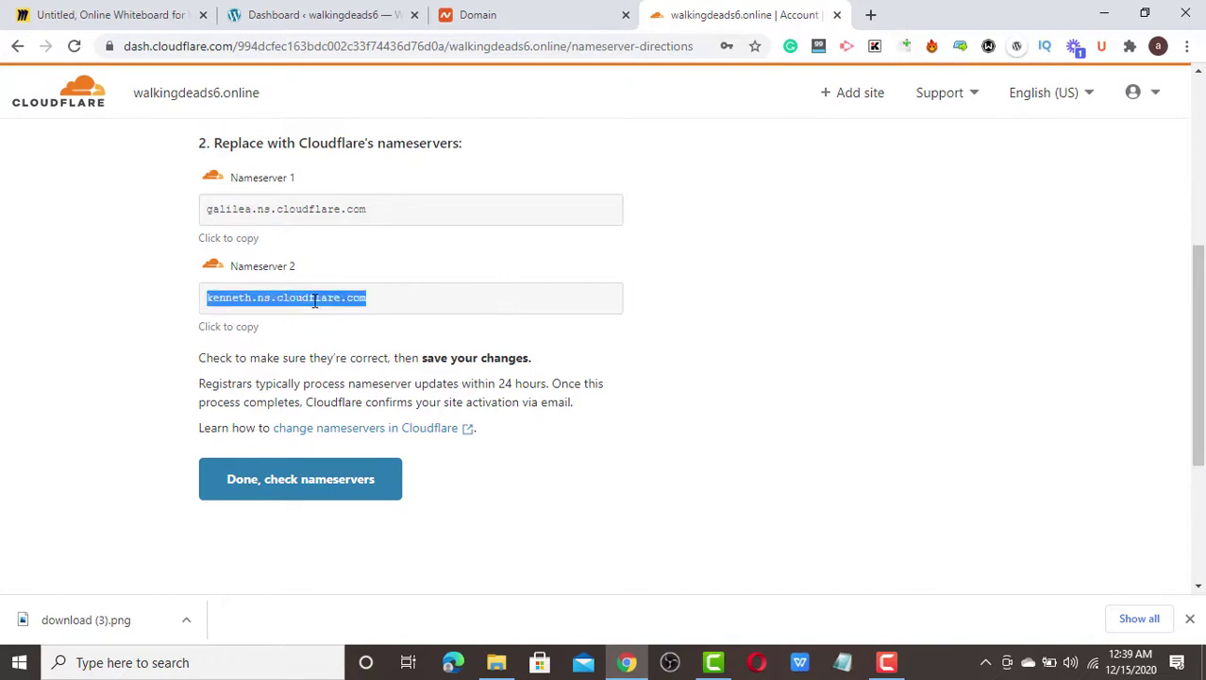
click(526, 12)
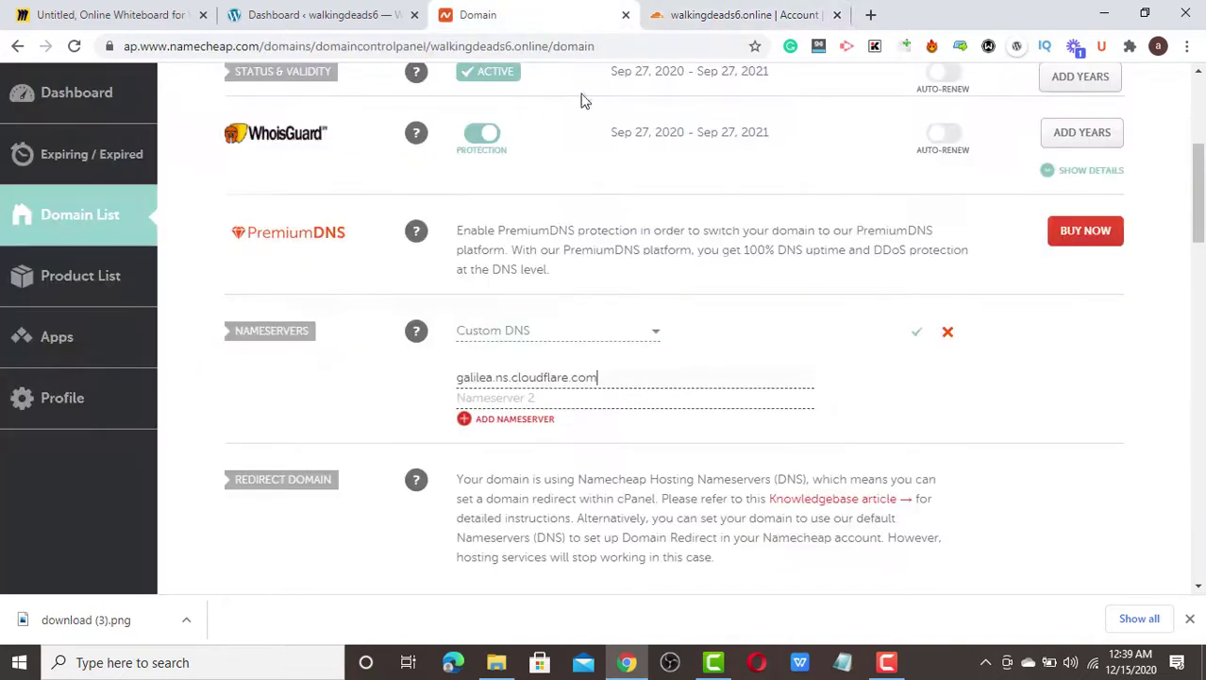
click(597, 401)
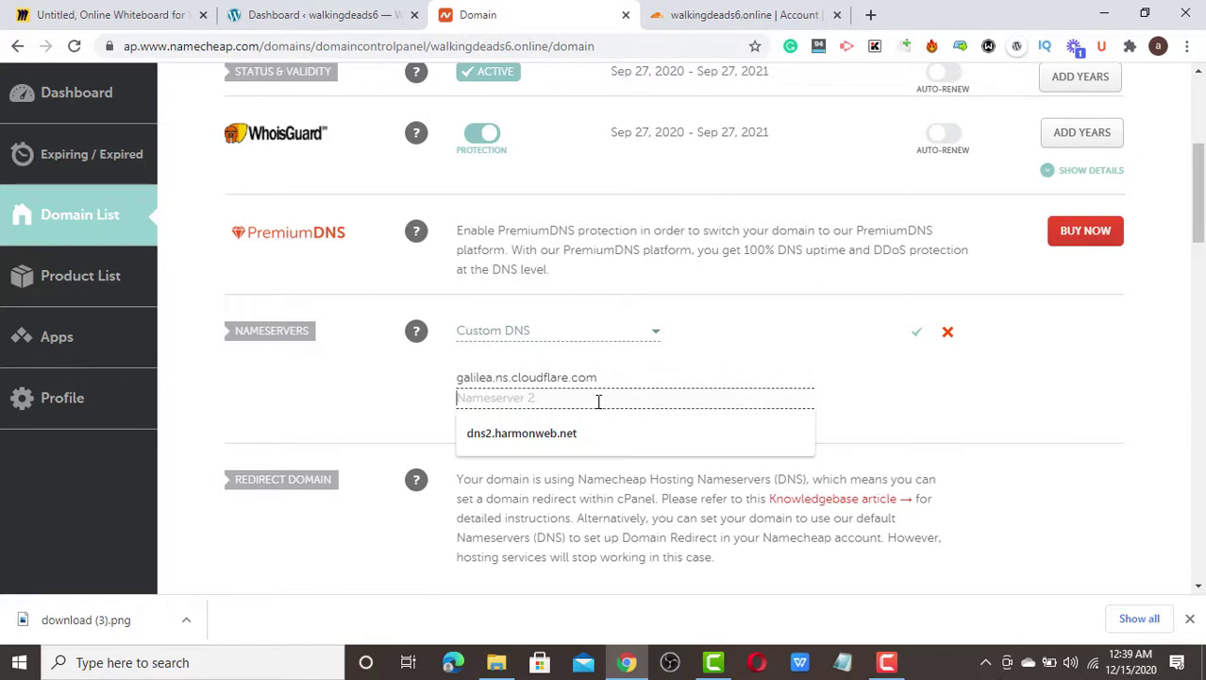
key(ctrl+v)
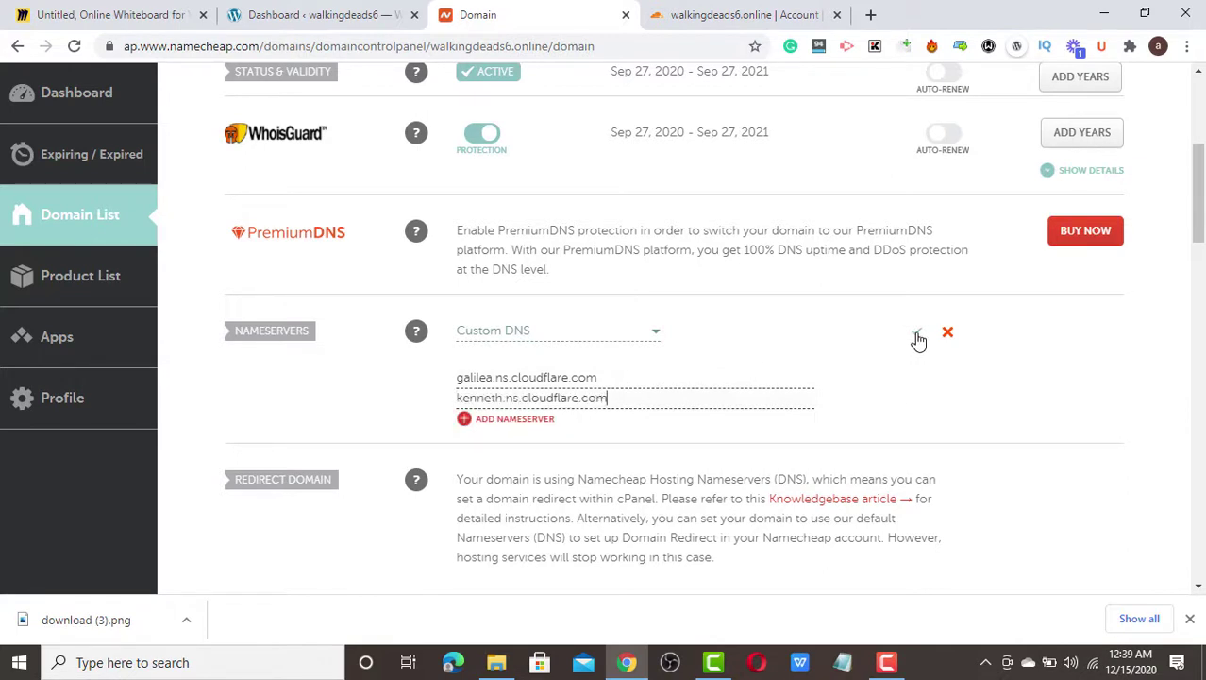
click(917, 333)
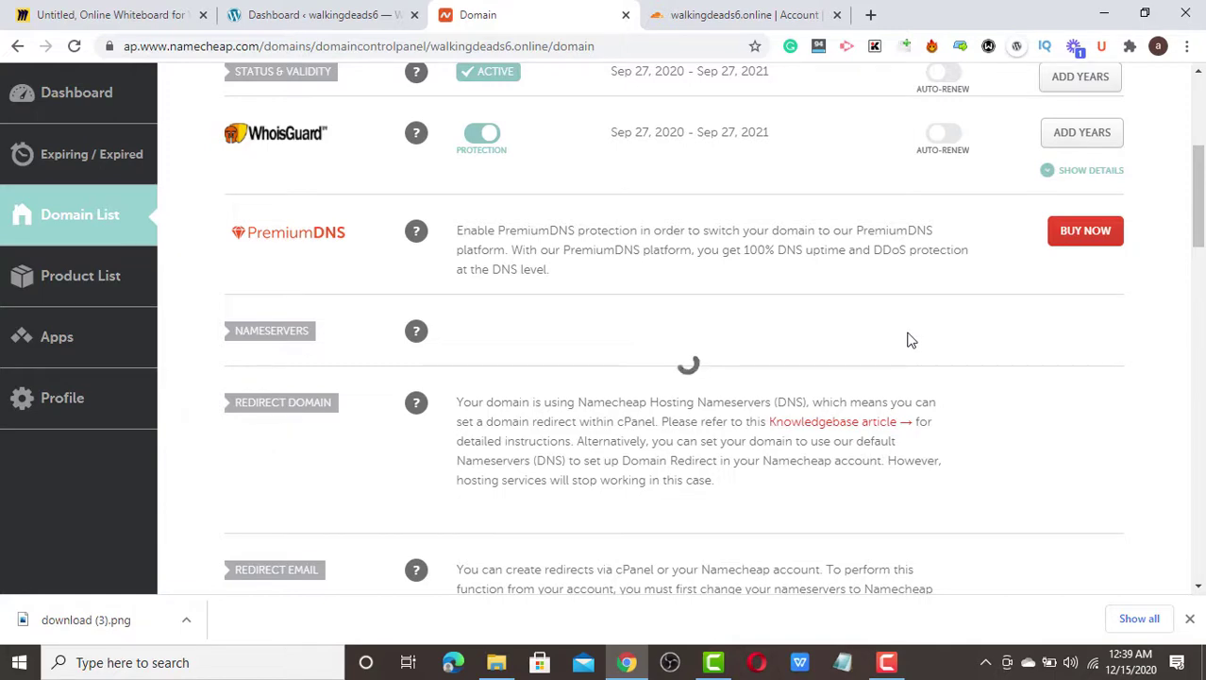
Step: Reload the Namecheap domain page to confirm the two Cloudflare nameservers are saved
mouse_move(1200, 222)
mouse_down()
mouse_move(1200, 185)
mouse_move(1200, 215)
mouse_up()
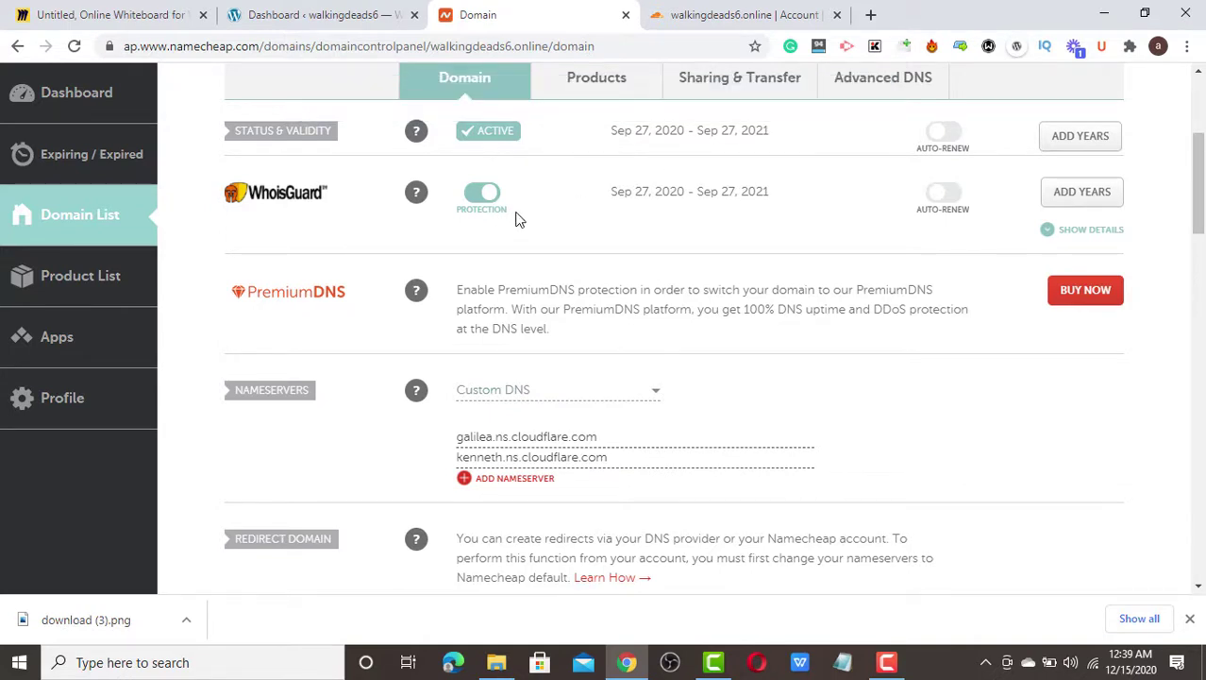
mouse_move(1198, 173)
mouse_down()
mouse_move(1202, 118)
mouse_move(1201, 187)
mouse_up()
drag(1200, 234, 1200, 123)
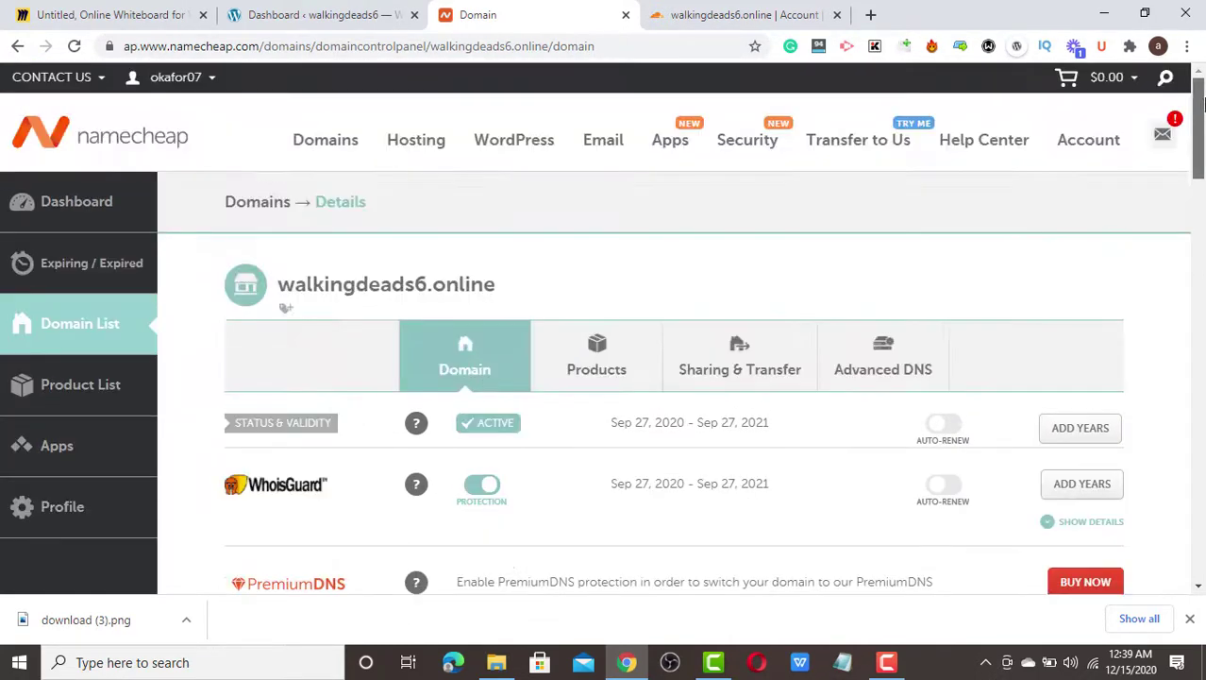
click(73, 44)
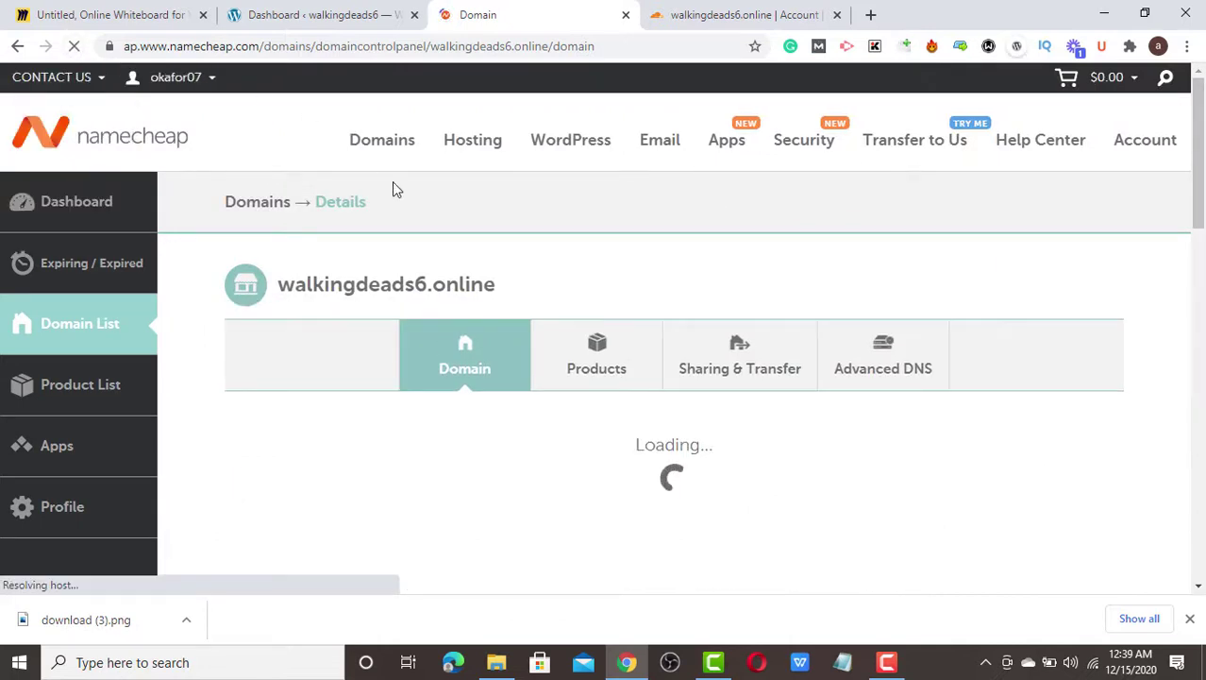
Step: Back in Cloudflare, request the nameserver check with "Done, check nameservers"
click(651, 15)
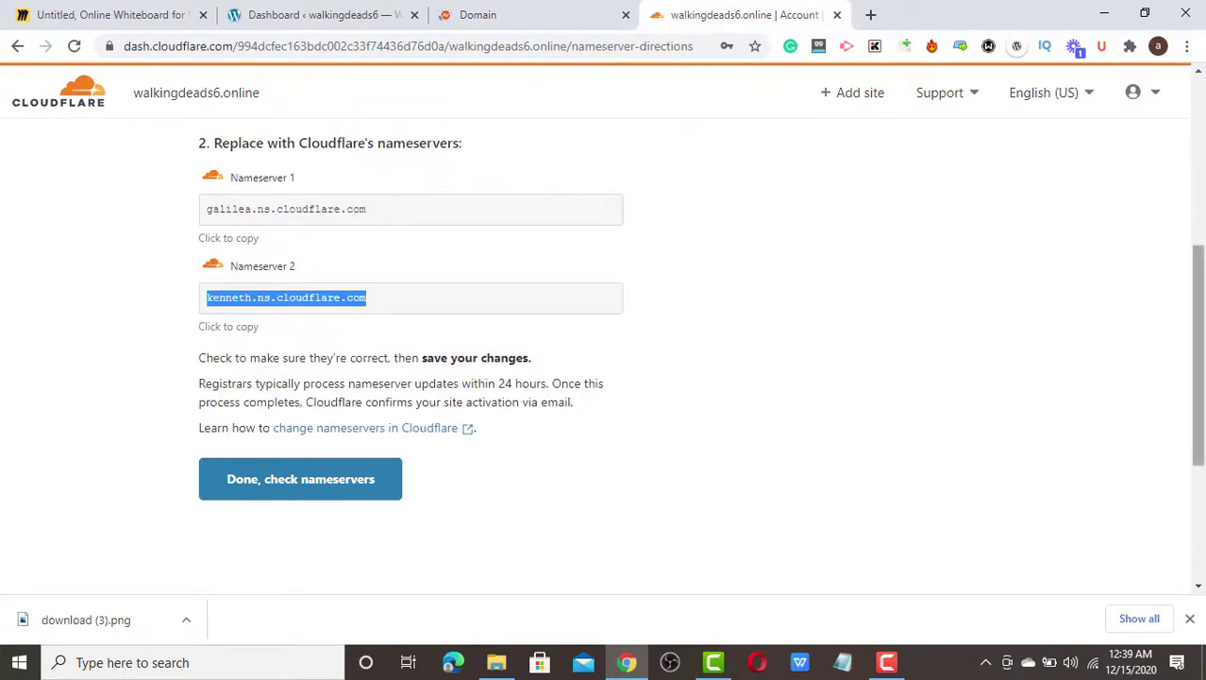
scroll(342, 435, down, 2)
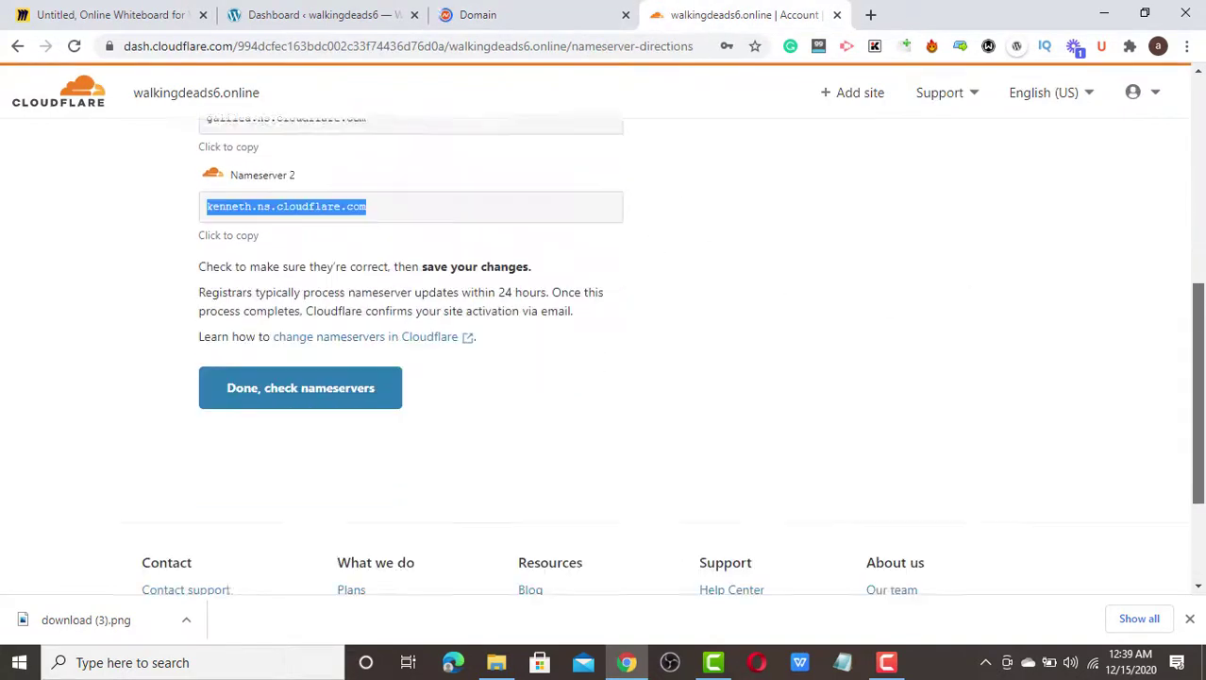
click(281, 357)
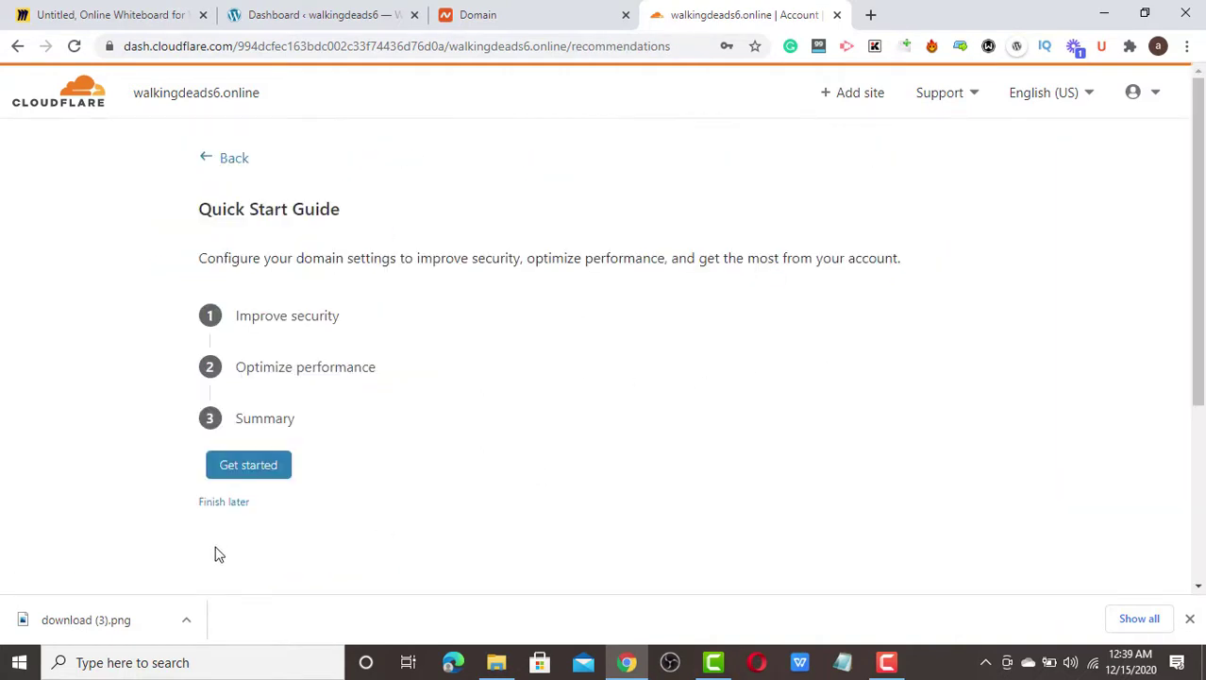
Step: Start the Quick Start Guide and save Automatic HTTPS Rewrites as On
click(268, 471)
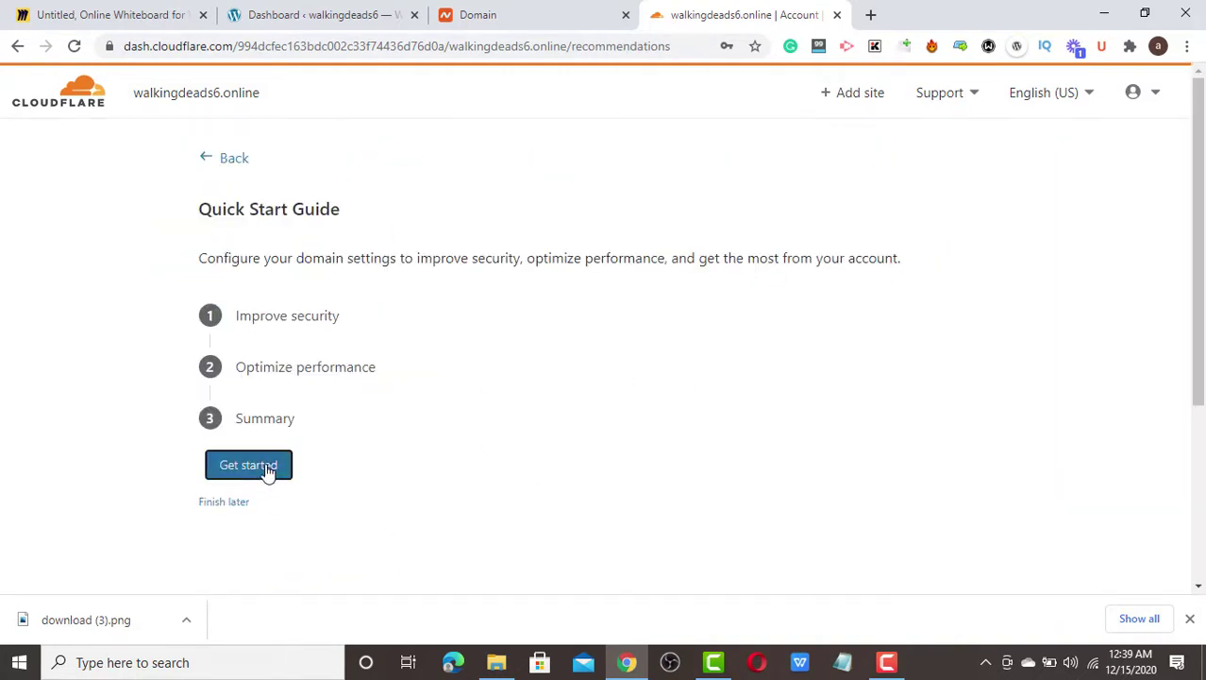
drag(1202, 232, 1202, 284)
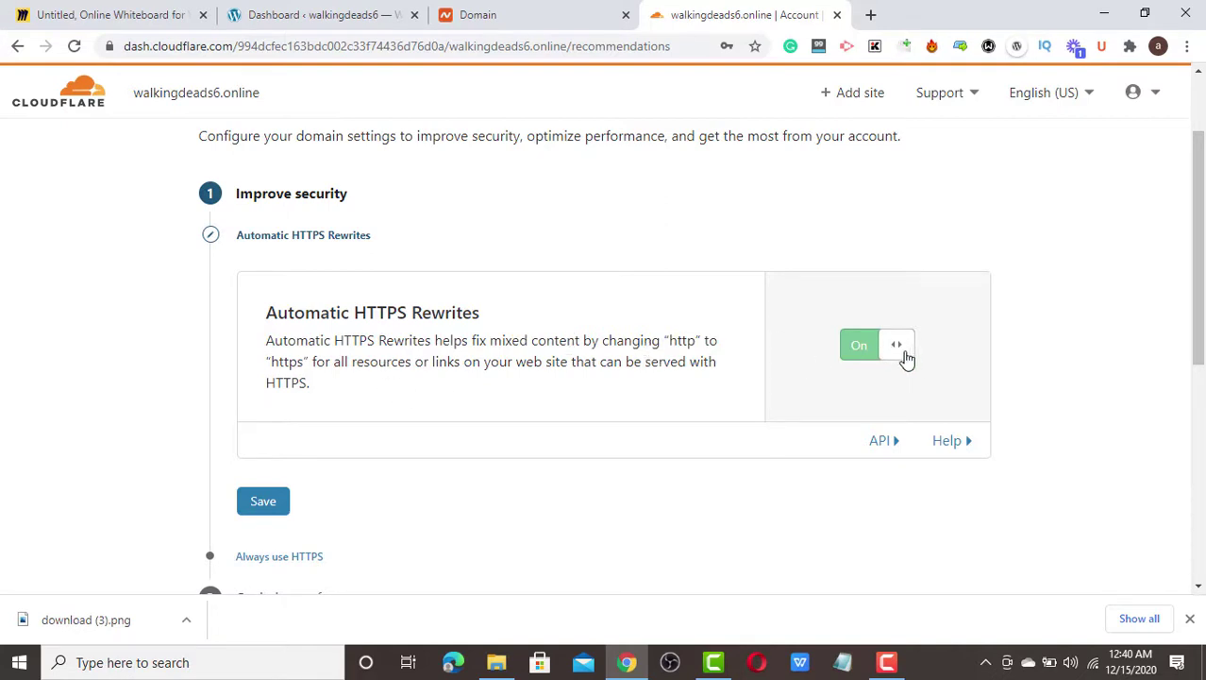
click(264, 508)
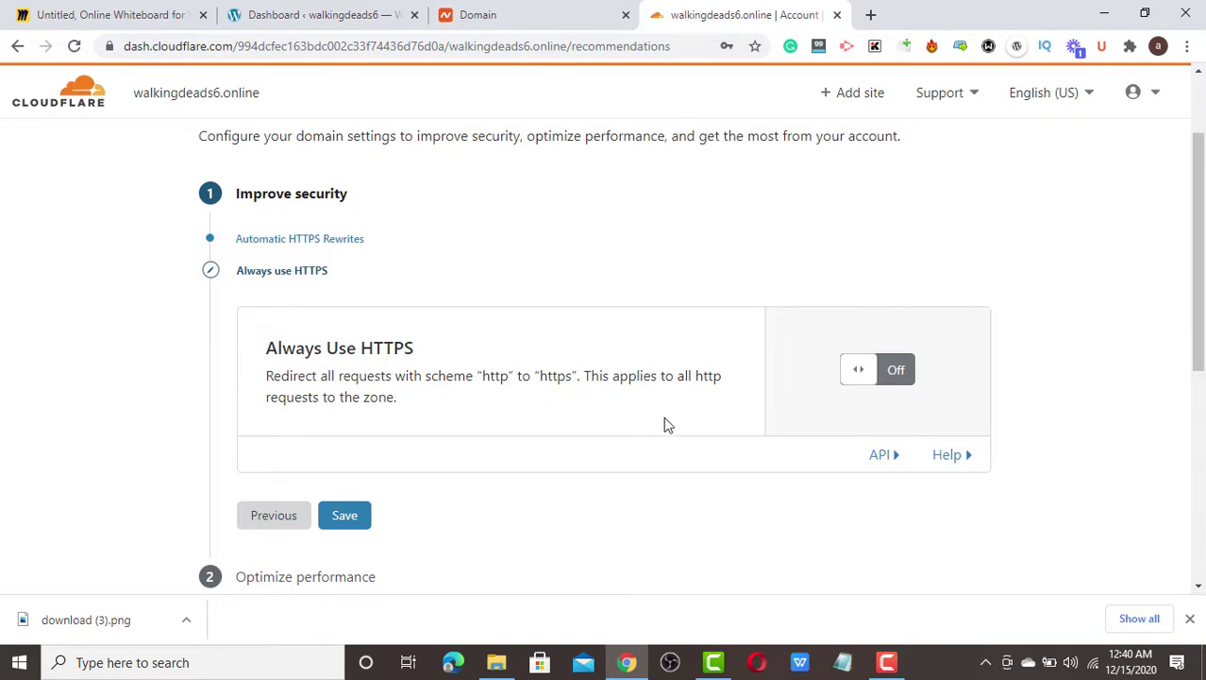
Step: Turn Always Use HTTPS on and save it
click(875, 381)
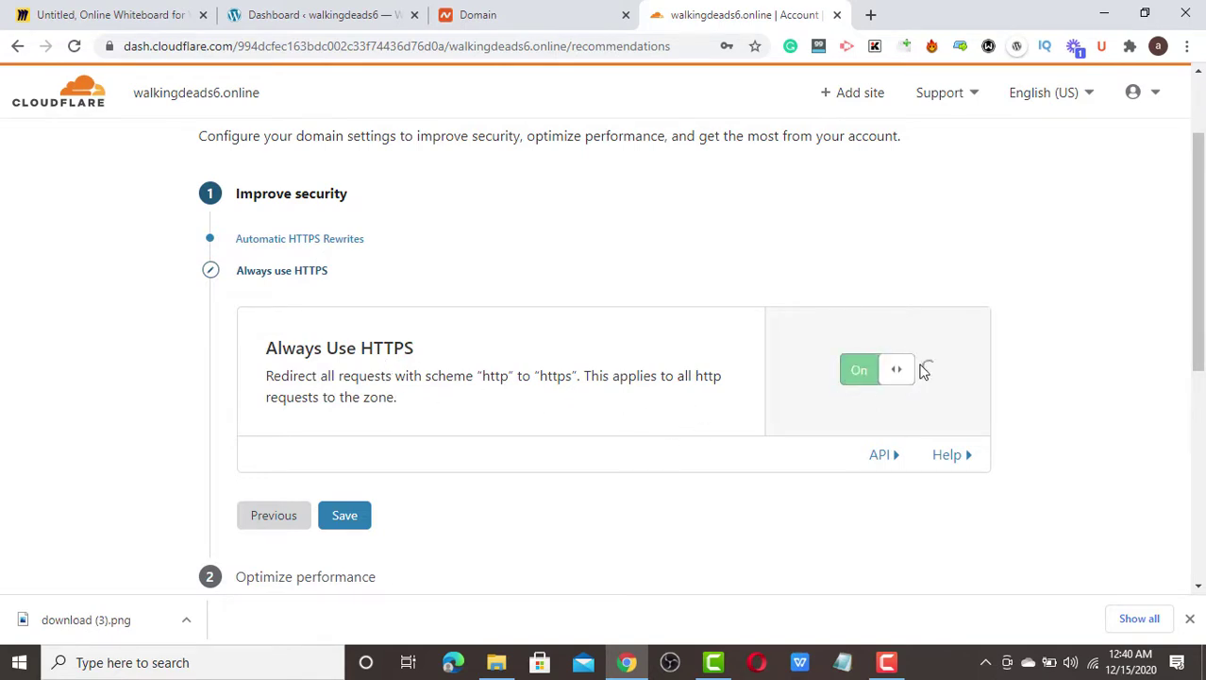
scroll(1204, 352, down, 1)
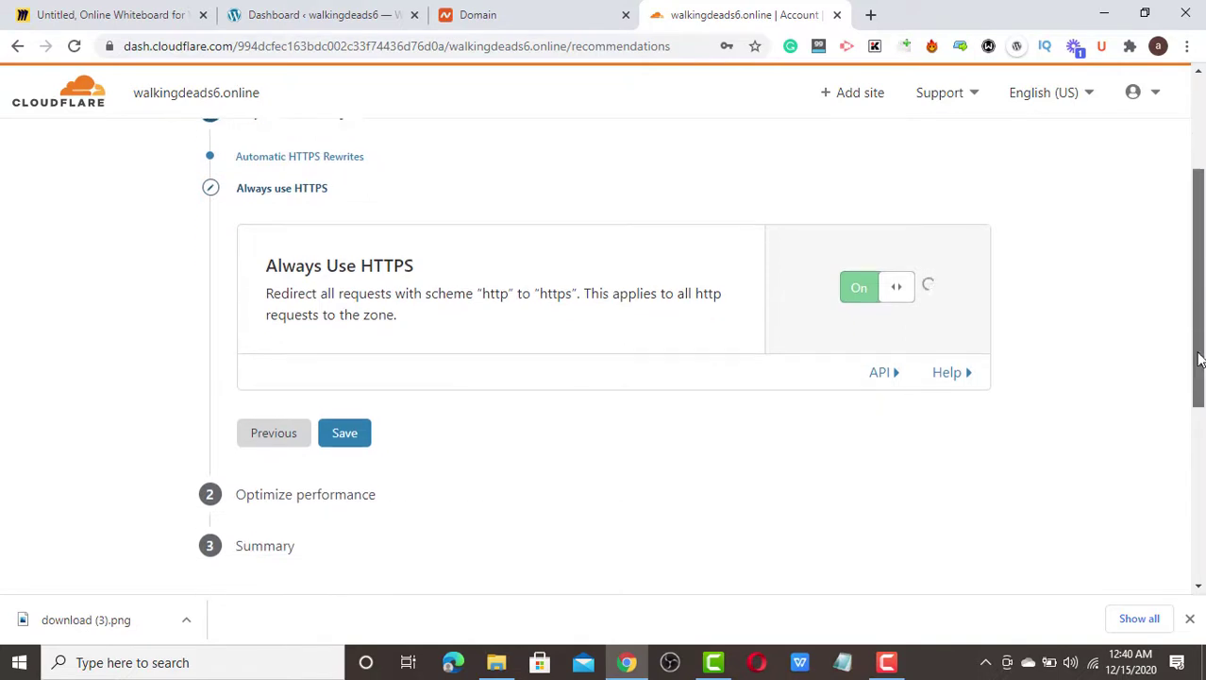
click(344, 436)
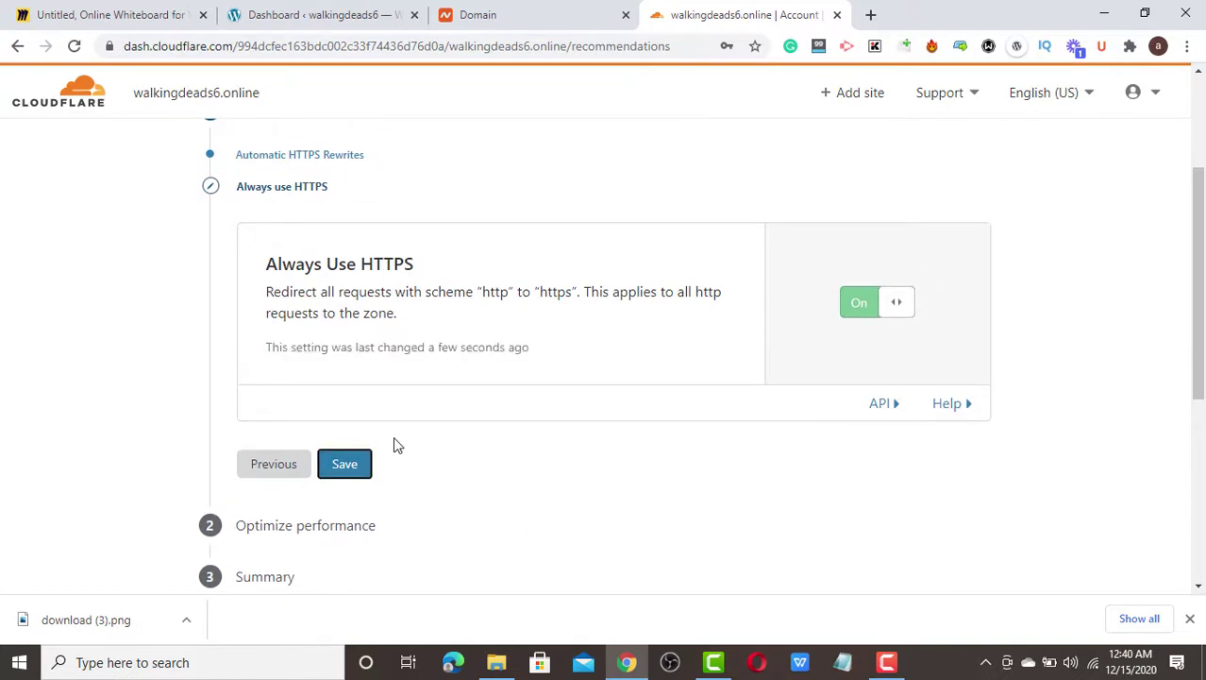
click(339, 466)
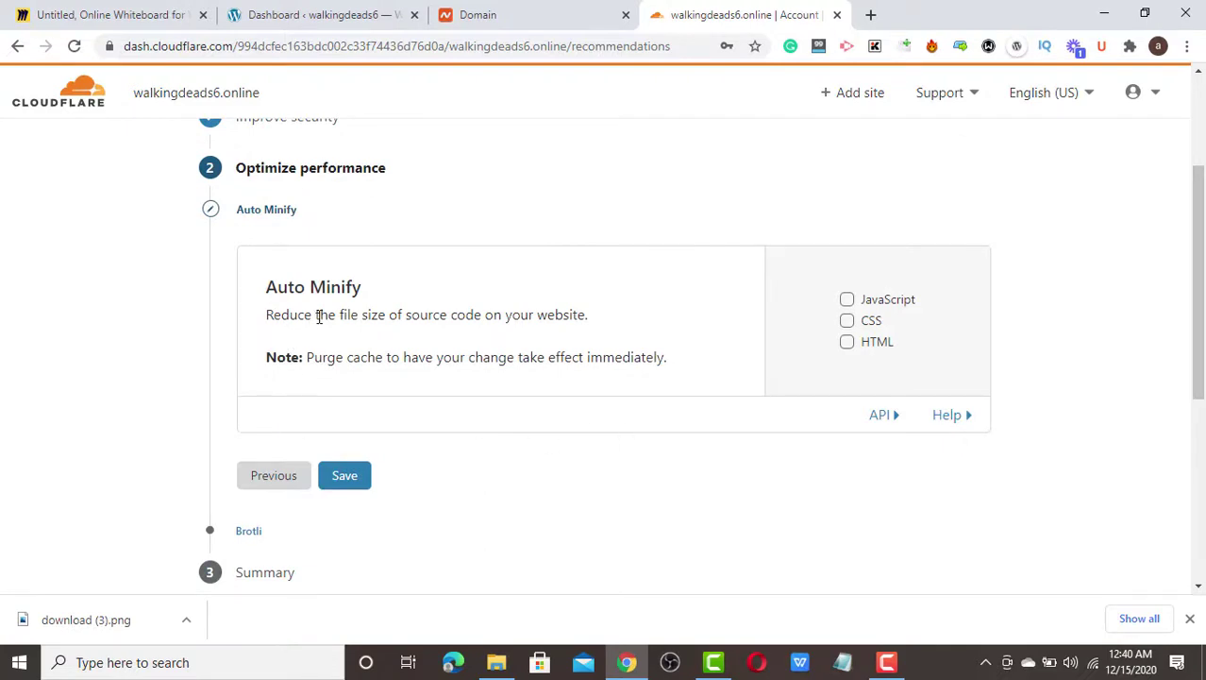
Step: Save Auto Minify for JavaScript, CSS and HTML, then save Brotli left On
click(848, 300)
click(848, 321)
click(847, 343)
click(846, 359)
click(847, 337)
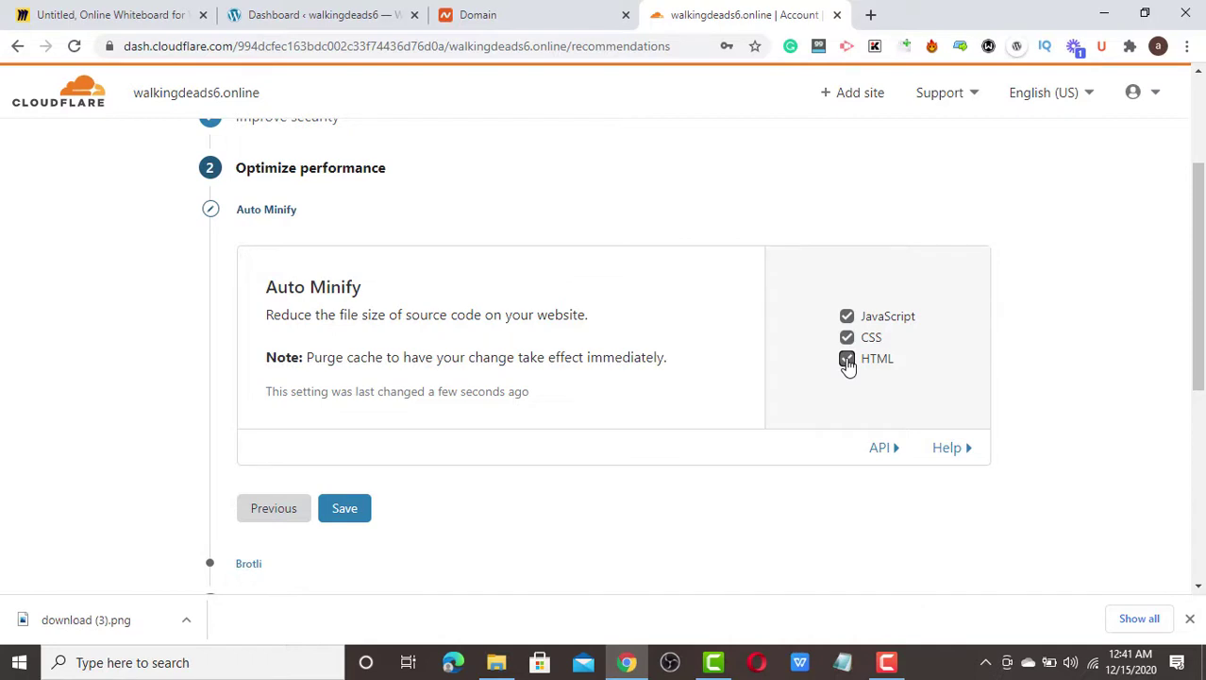
click(351, 516)
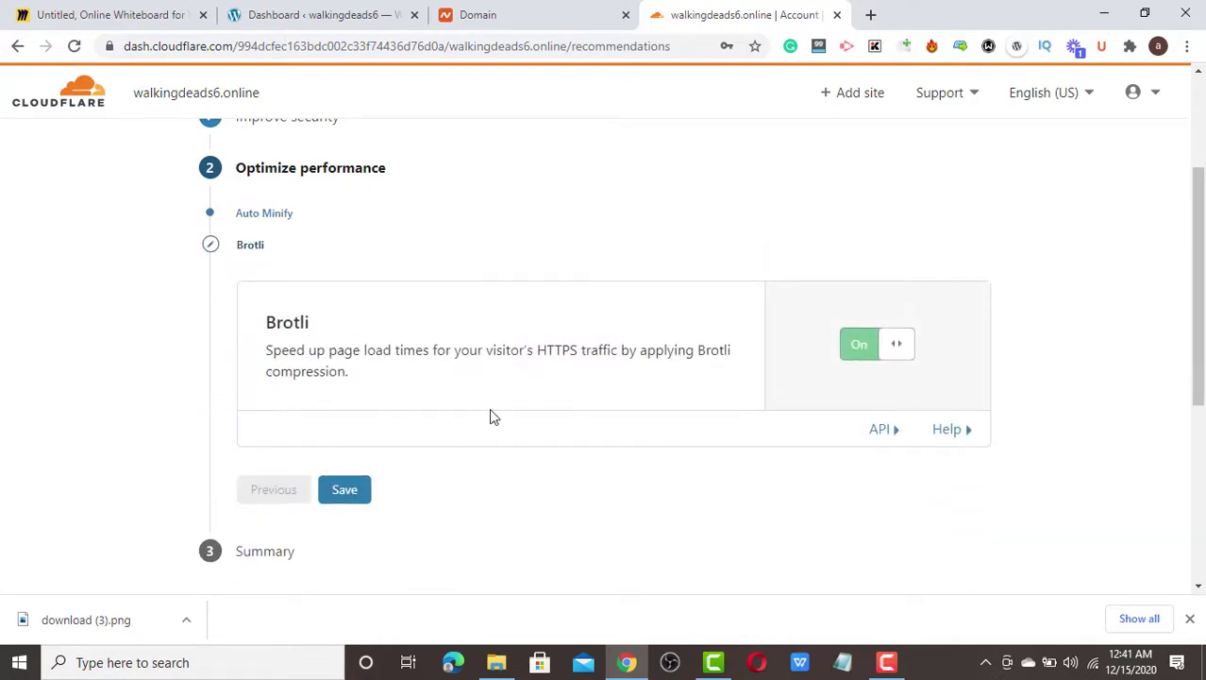
click(348, 492)
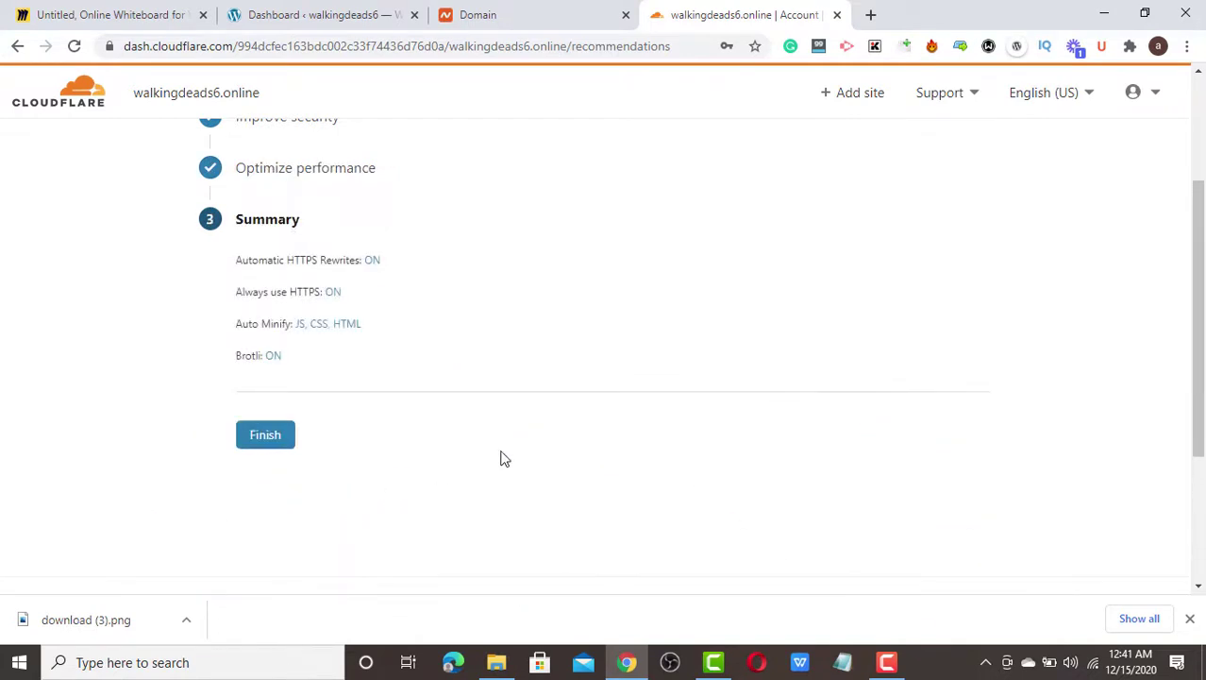
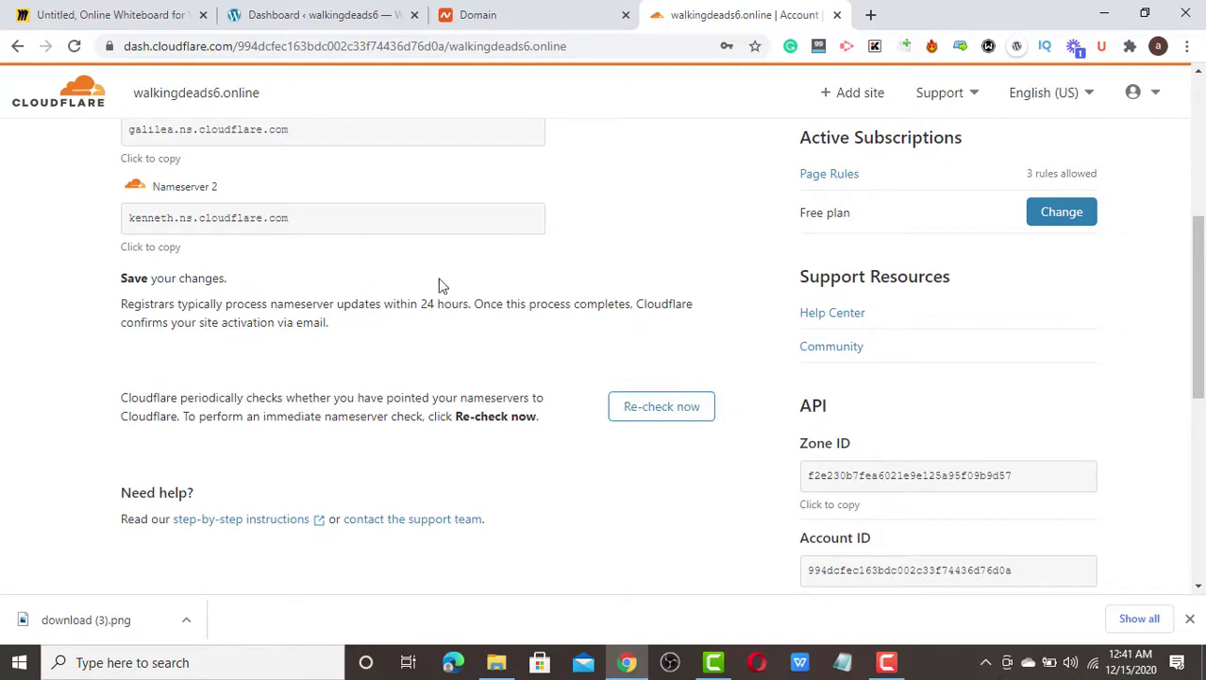
Step: Open Plugins > Add New in the walkingdeads6.online WordPress admin
click(283, 13)
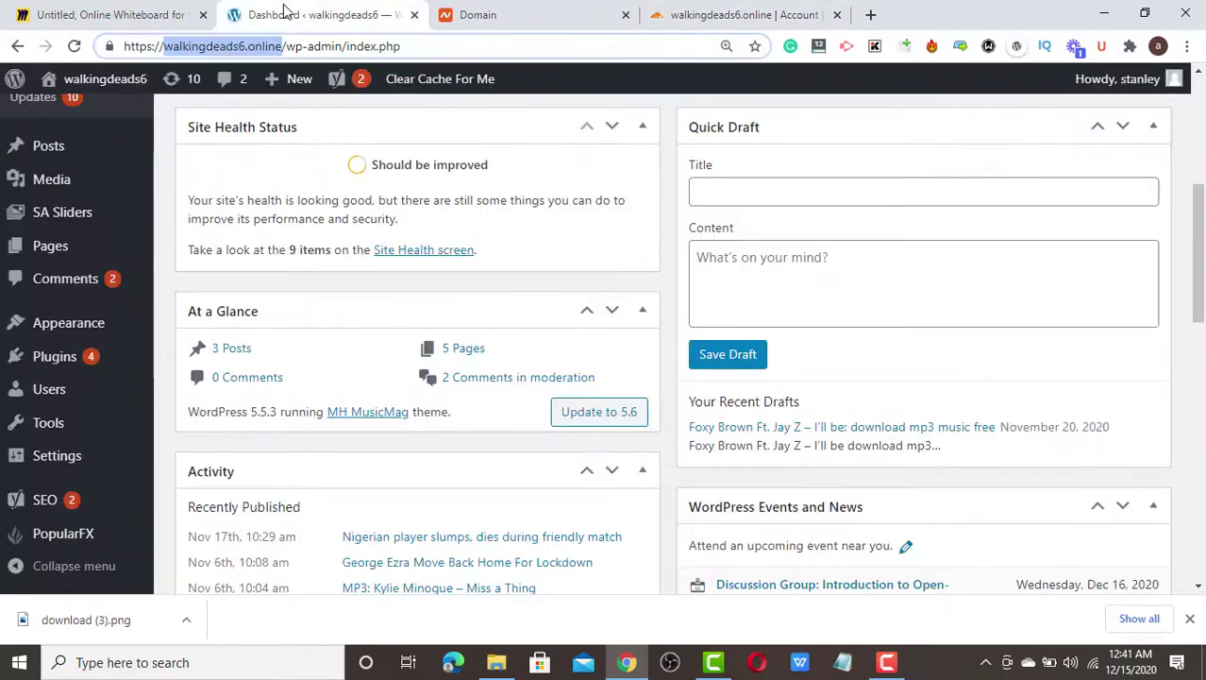
mouse_move(120, 416)
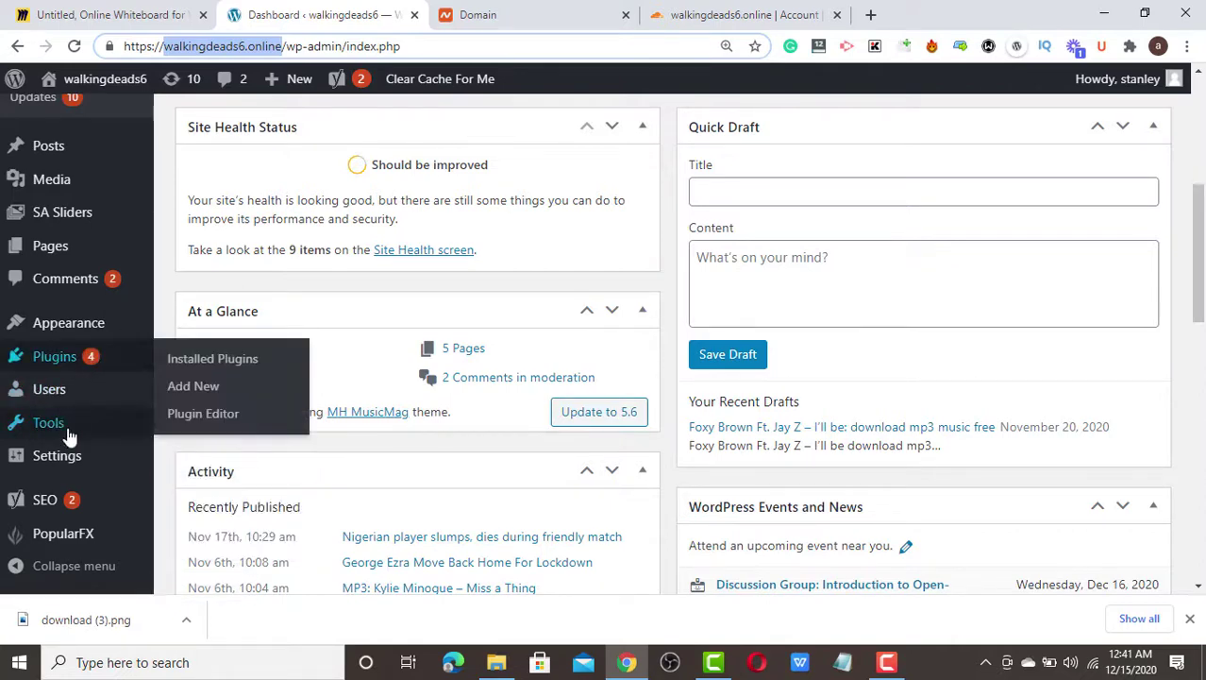
mouse_move(68, 361)
click(194, 384)
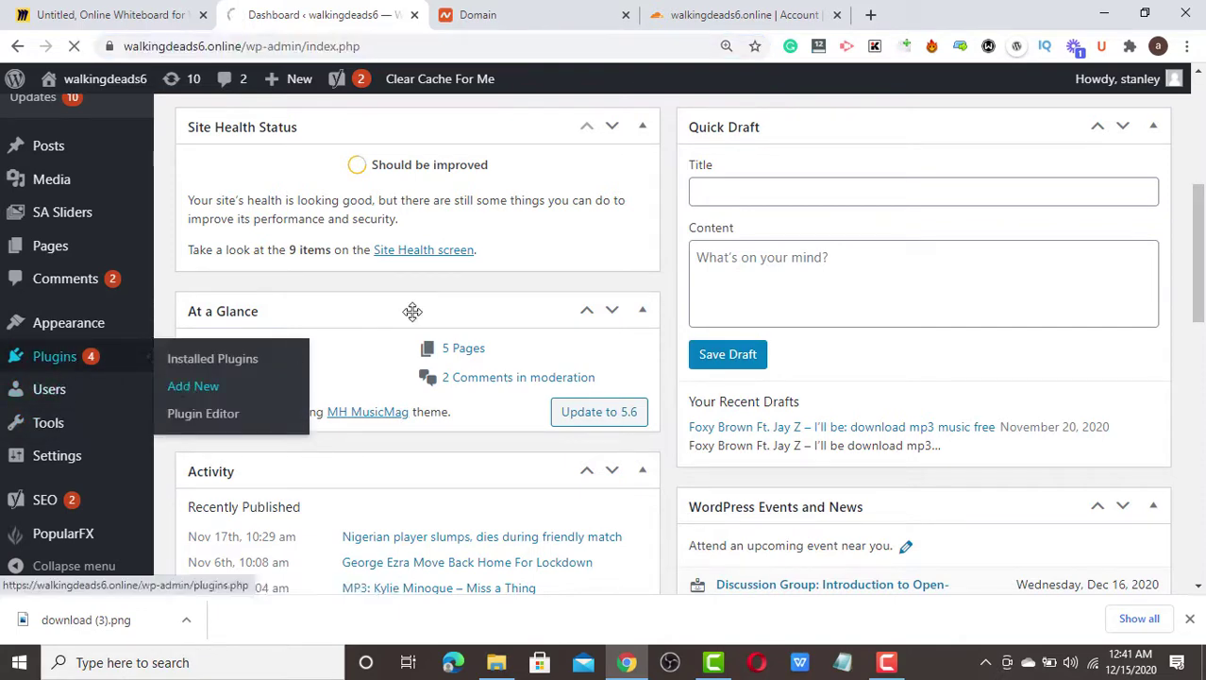
click(799, 10)
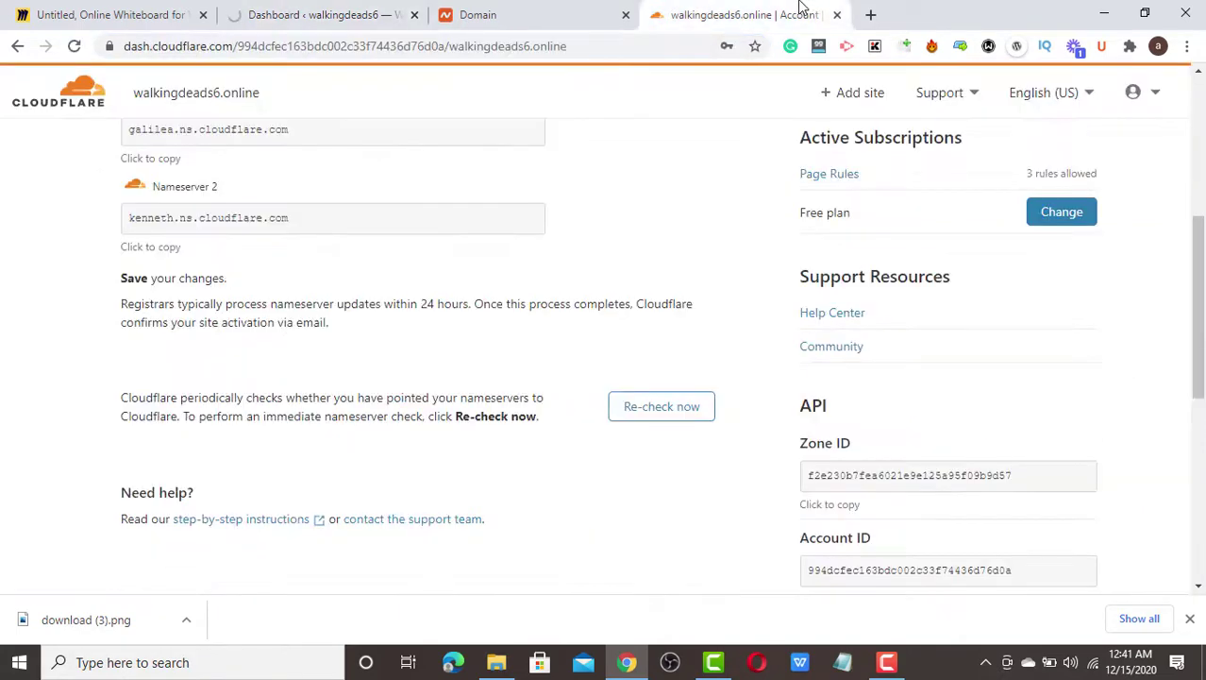
click(302, 11)
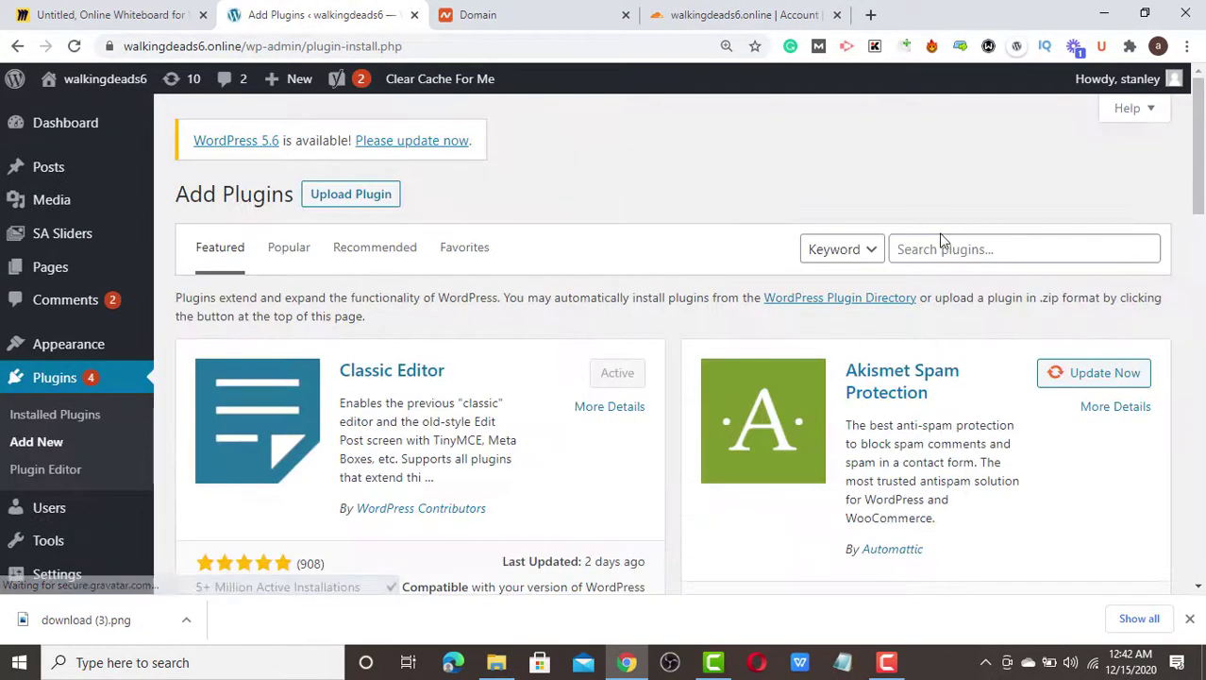
Step: Search plugins for 'cloudflare', then install and activate the Cloudflare plugin by Cloudflare, Inc
click(934, 239)
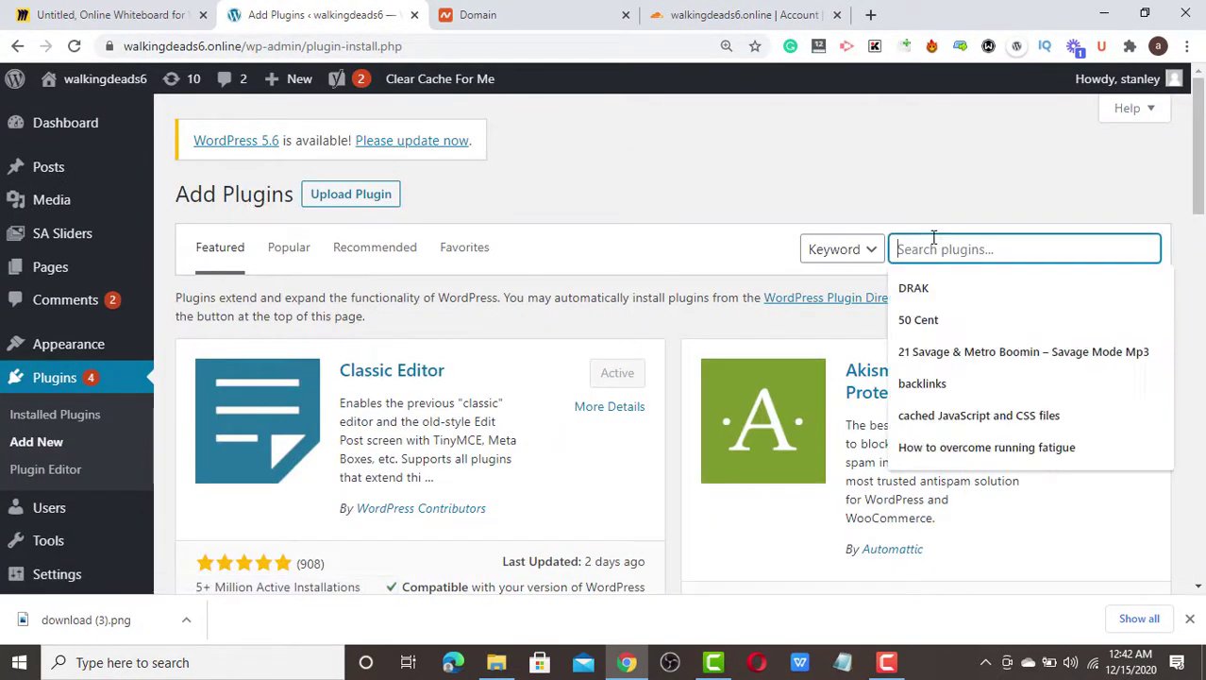
text(c)
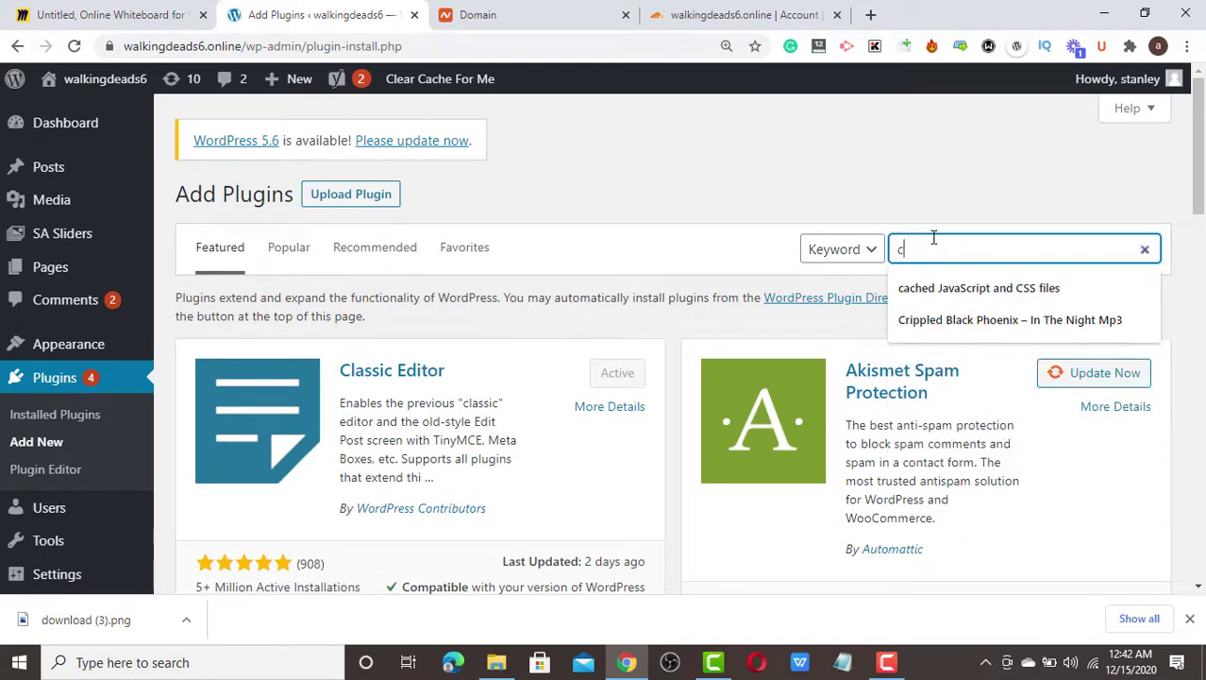
text(loudf)
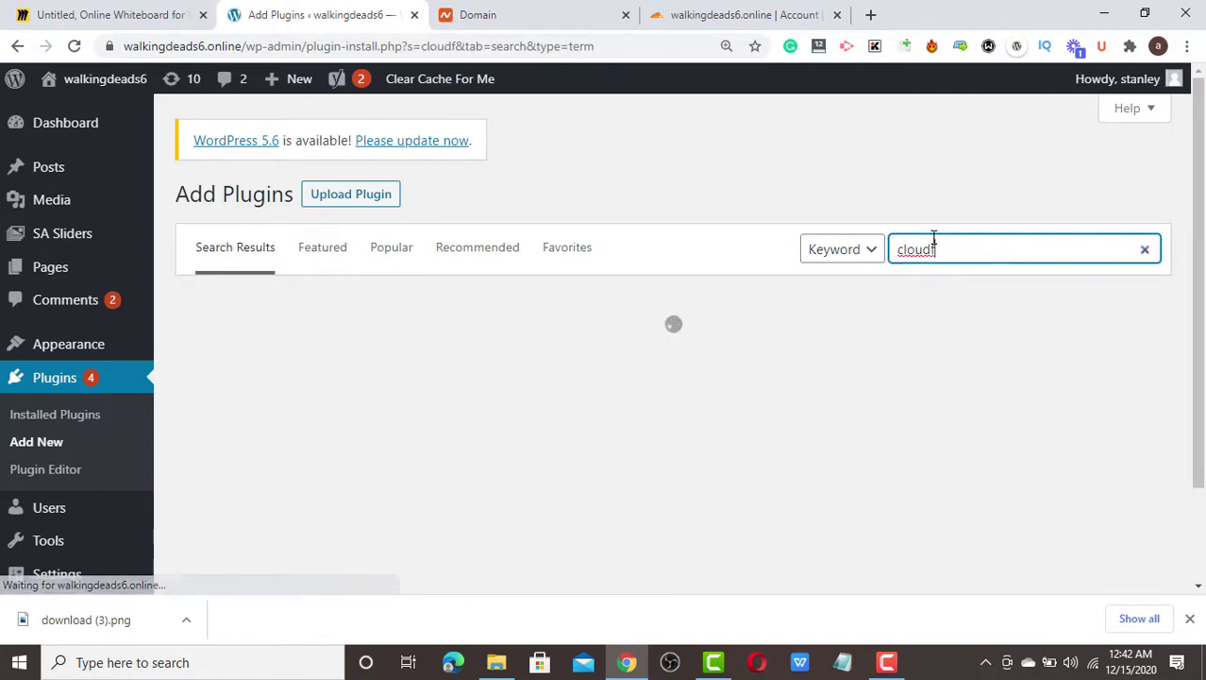
click(719, 17)
click(104, 15)
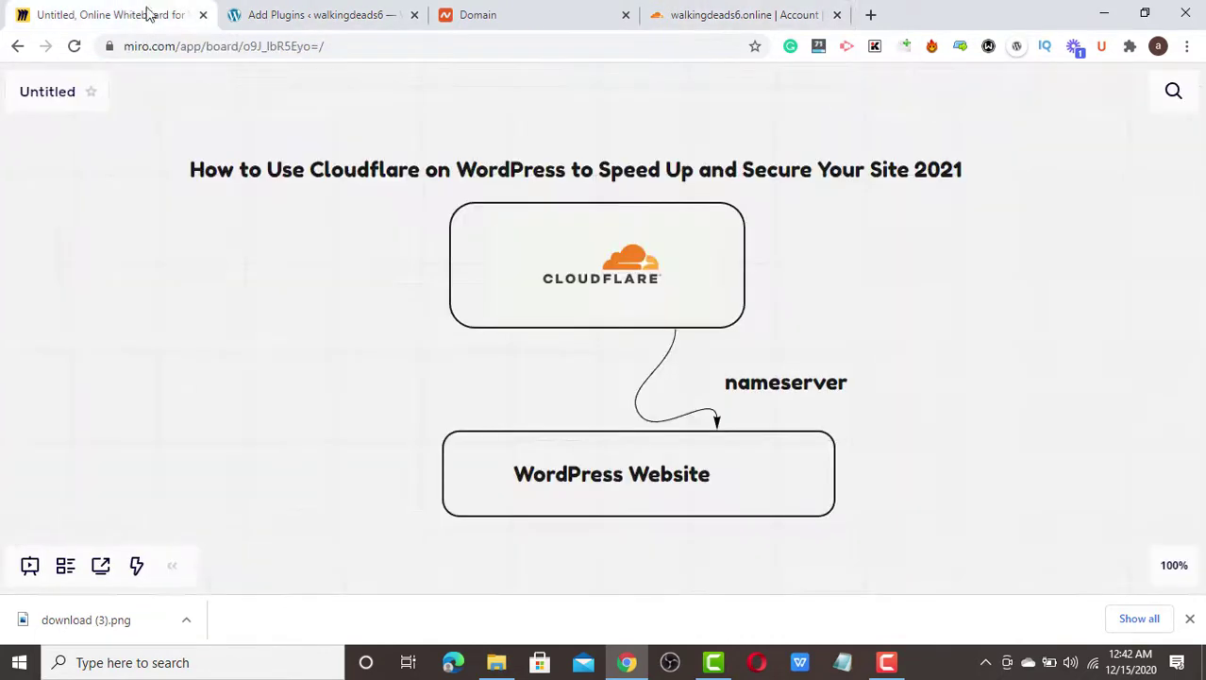
click(321, 15)
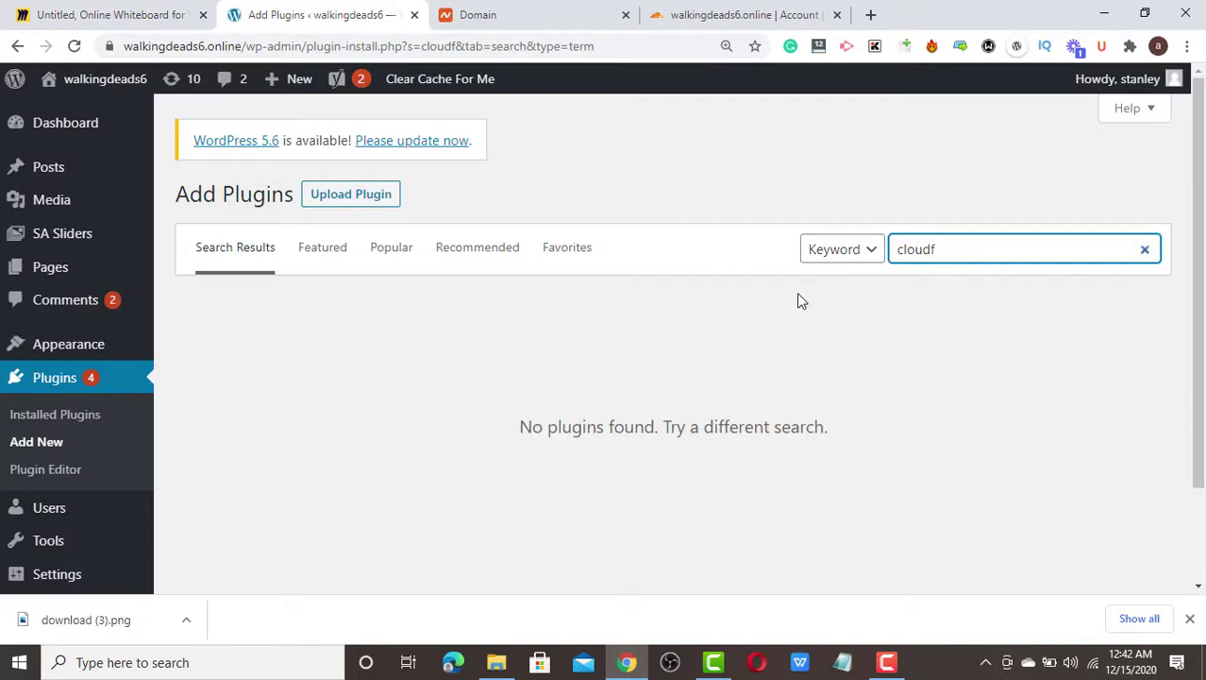
text(lare)
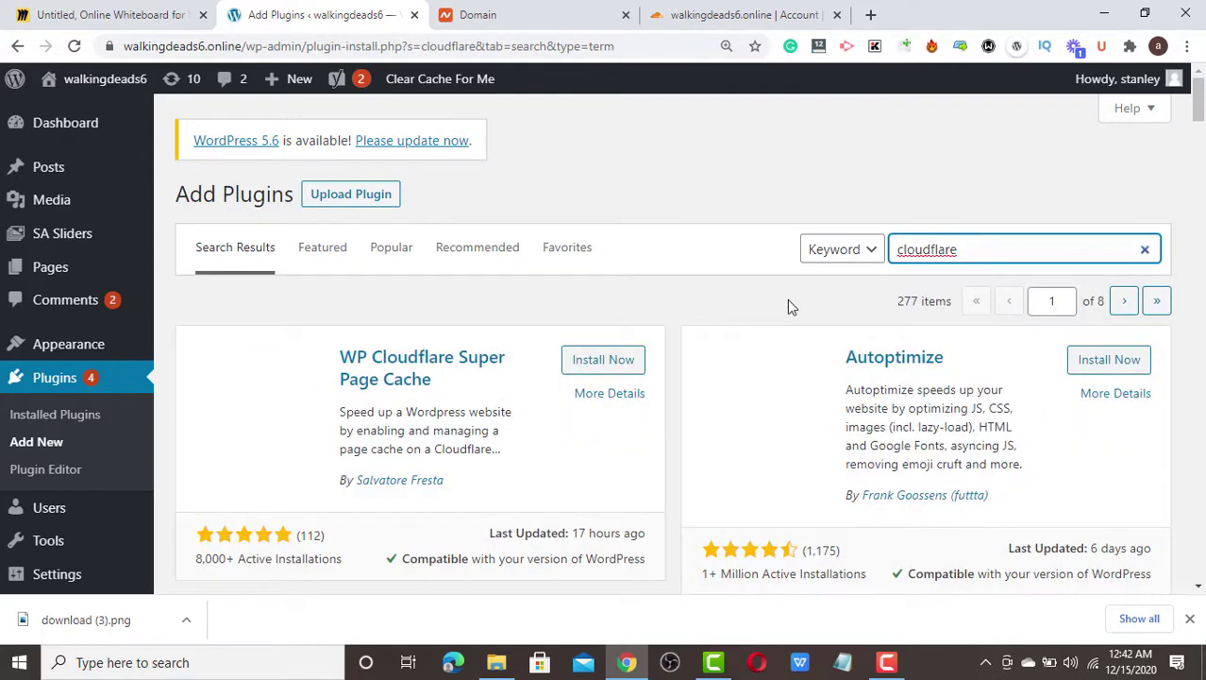
scroll(1204, 229, down, 5)
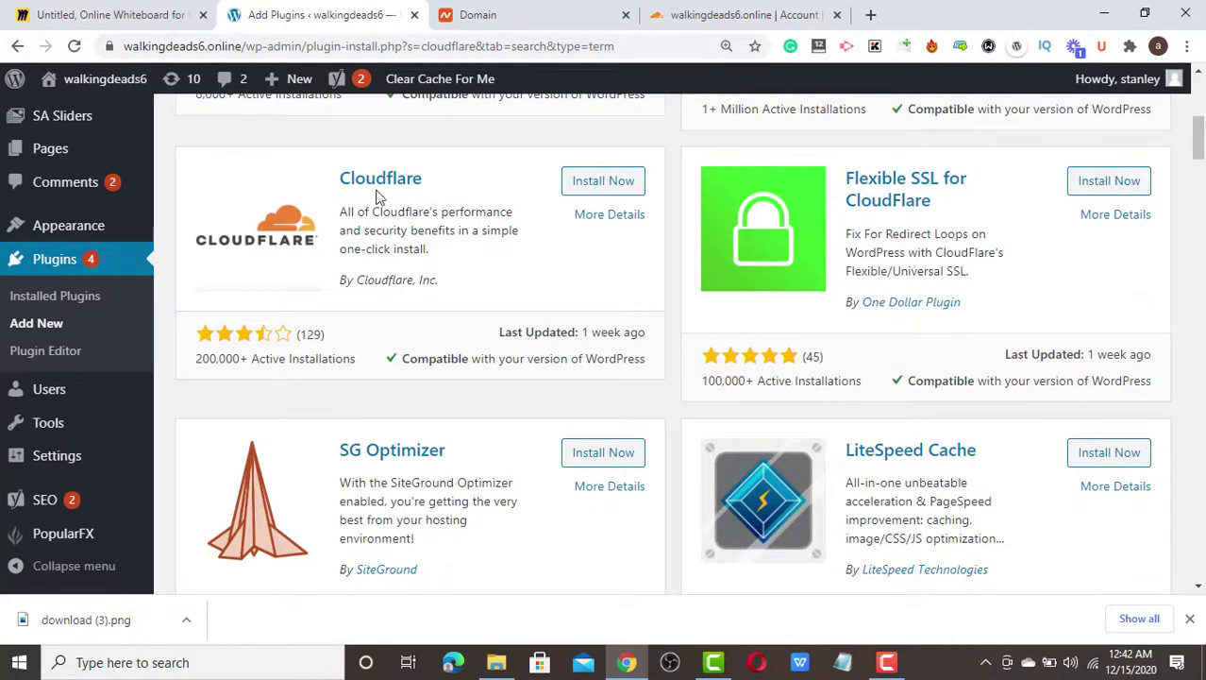
click(612, 189)
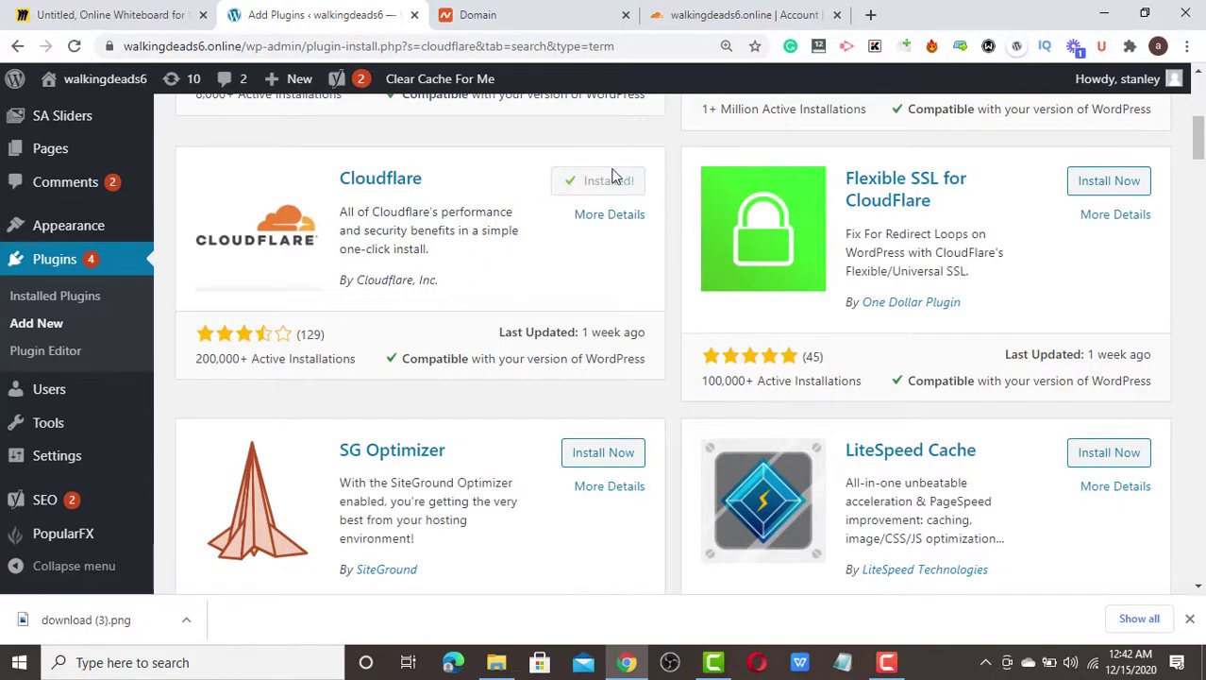
click(597, 194)
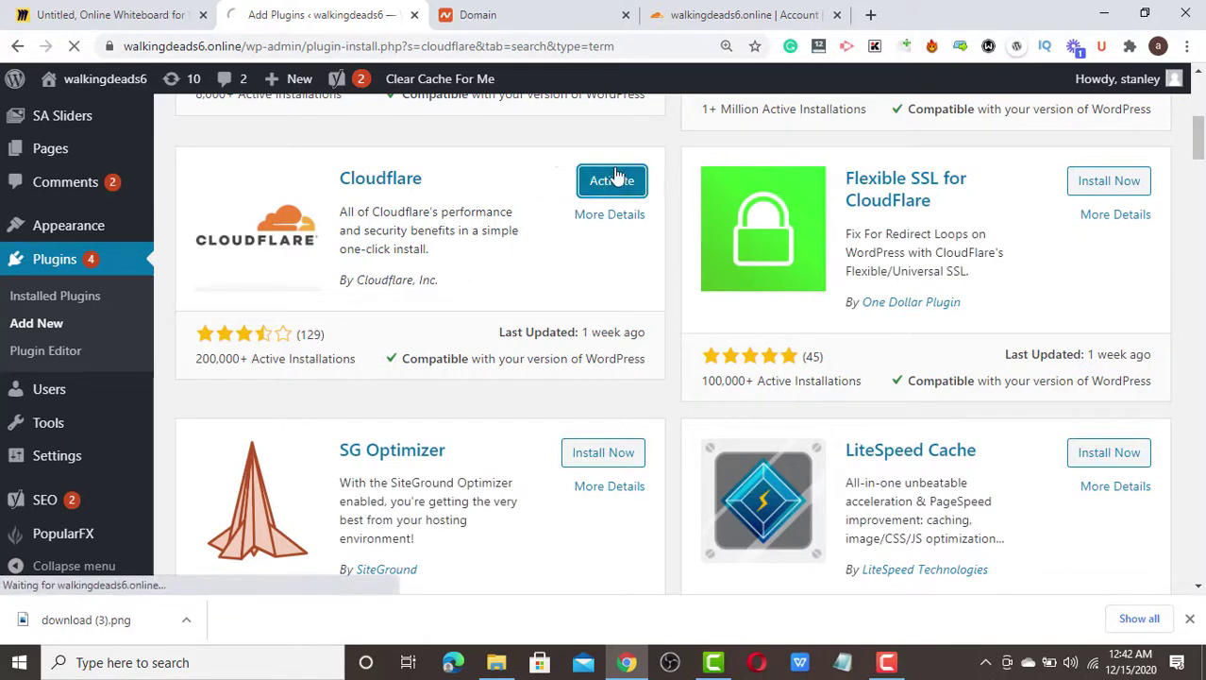
Step: Request a nameserver re-check for walkingdeads6.online in Cloudflare and reload the overview
click(670, 16)
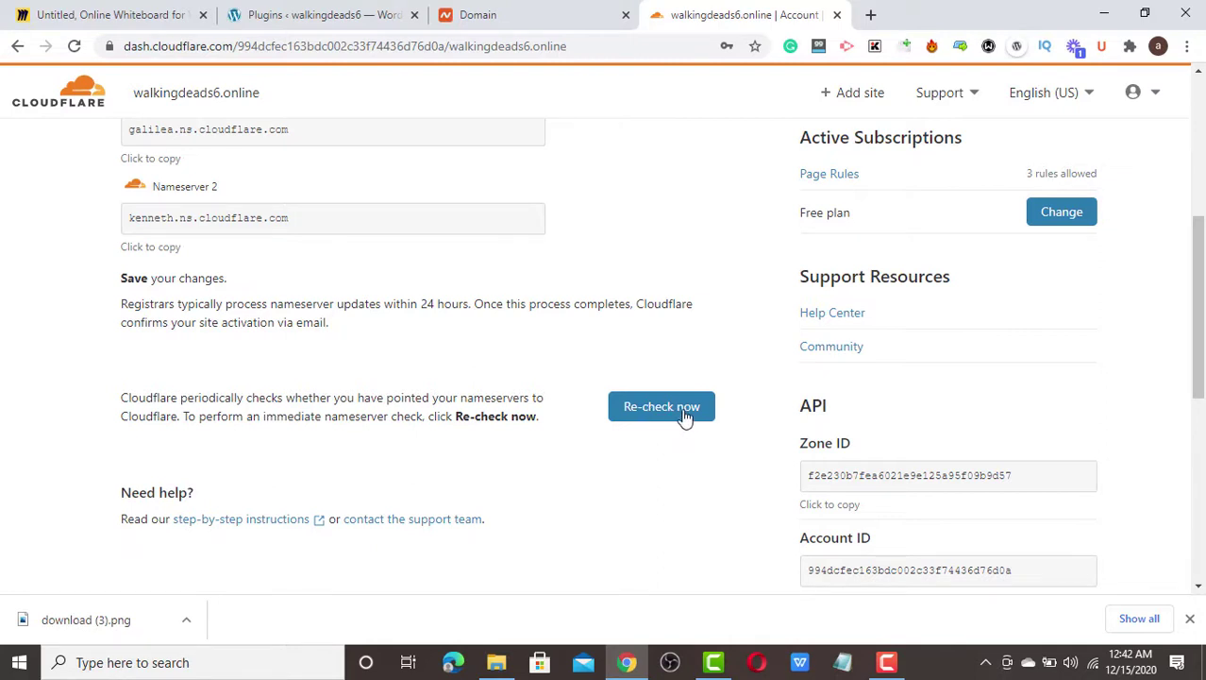
click(684, 416)
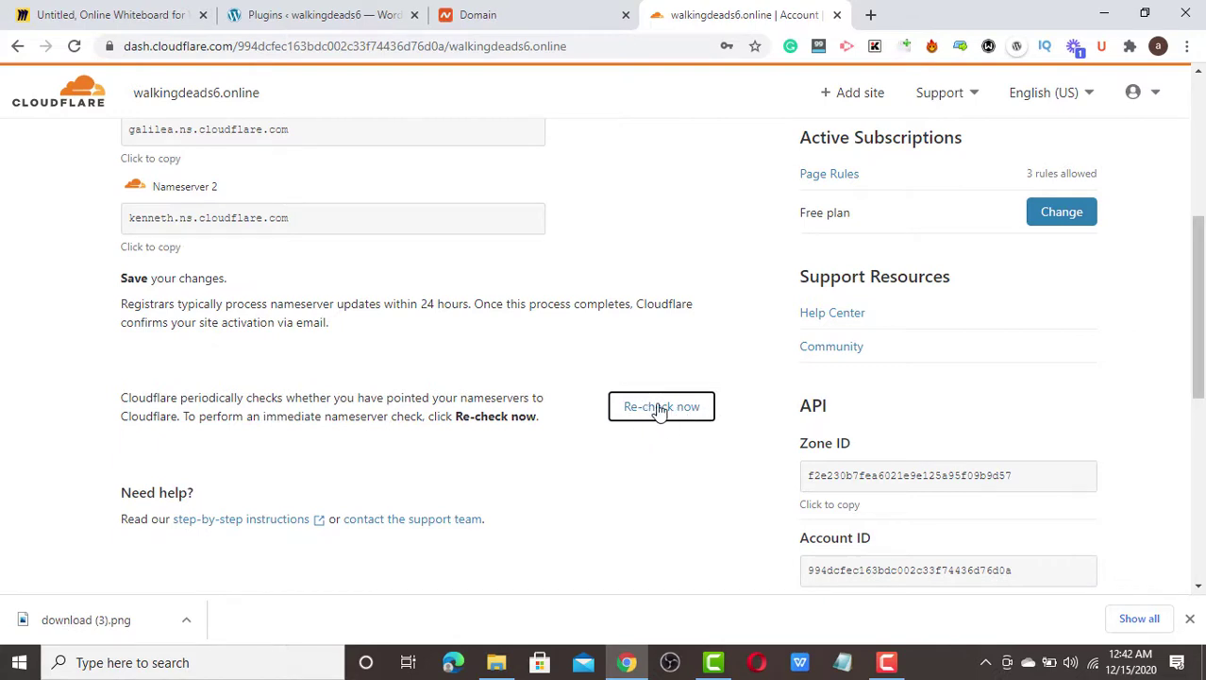
drag(1199, 159, 1202, 325)
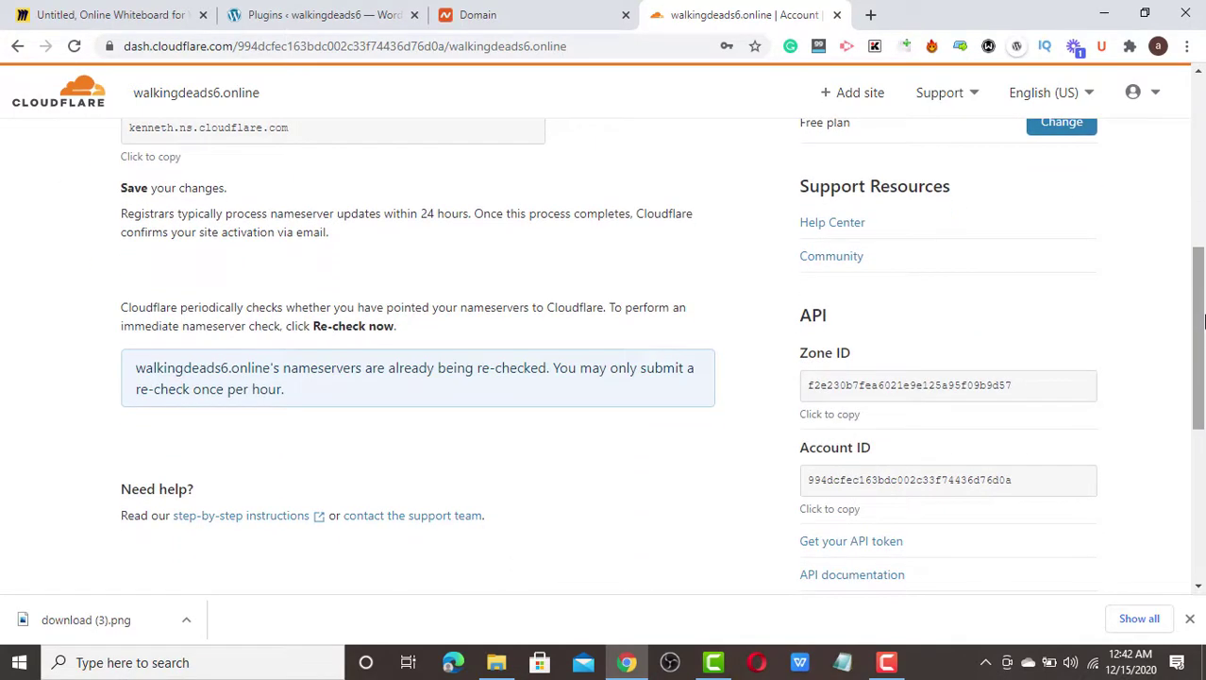
drag(1202, 319, 1202, 156)
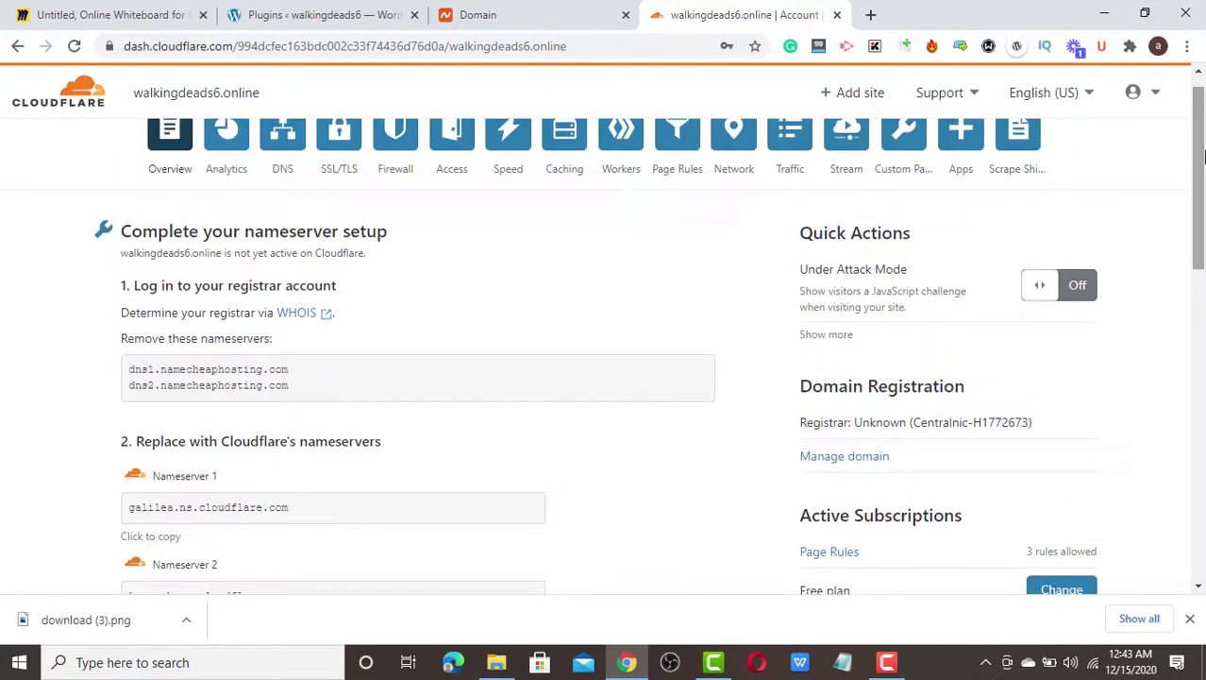
click(73, 46)
drag(1198, 209, 1201, 328)
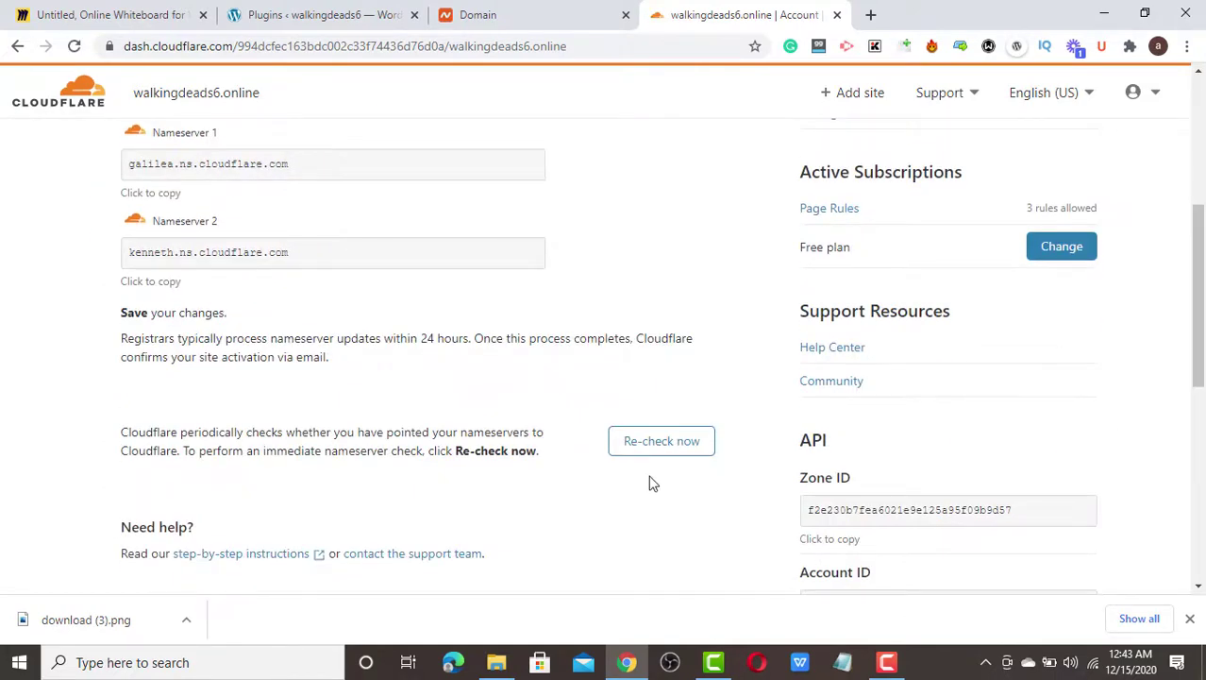
click(481, 11)
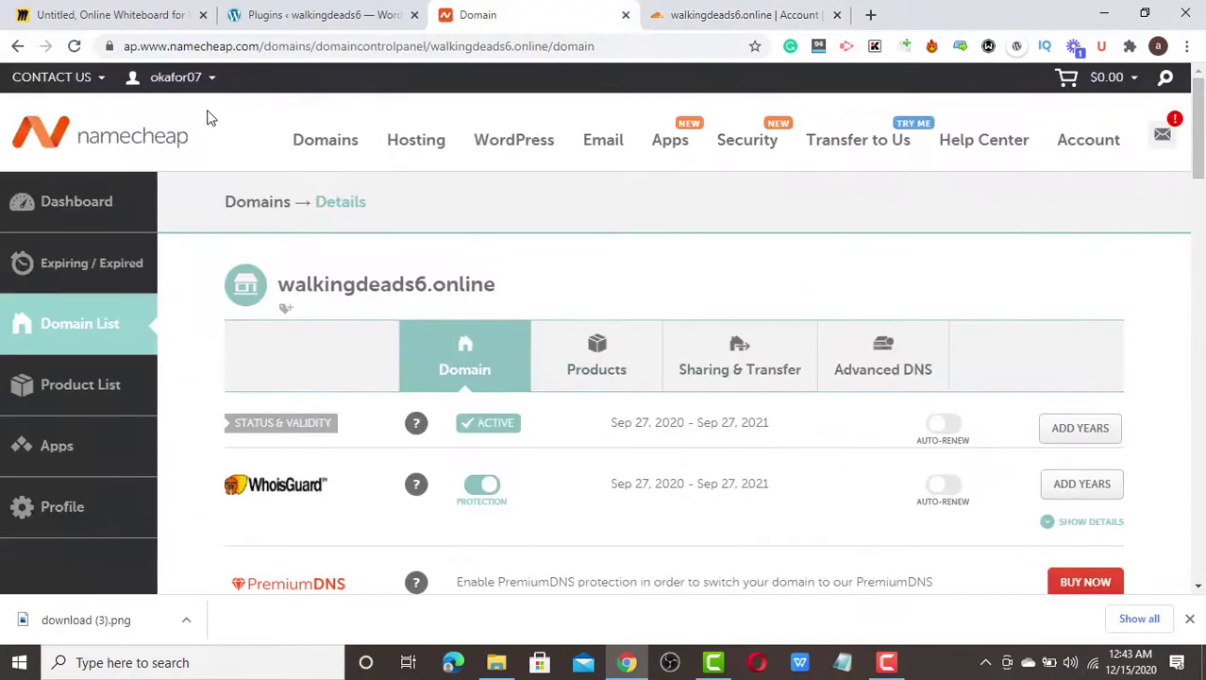
click(74, 45)
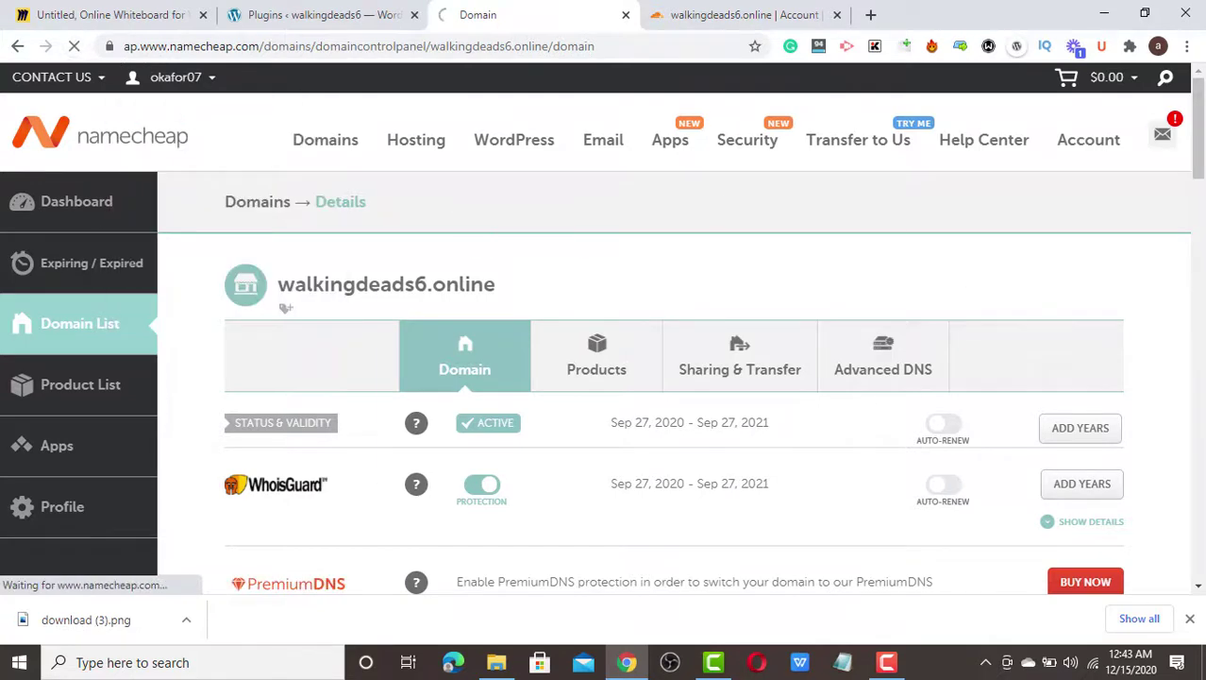
scroll(1199, 274, down, 5)
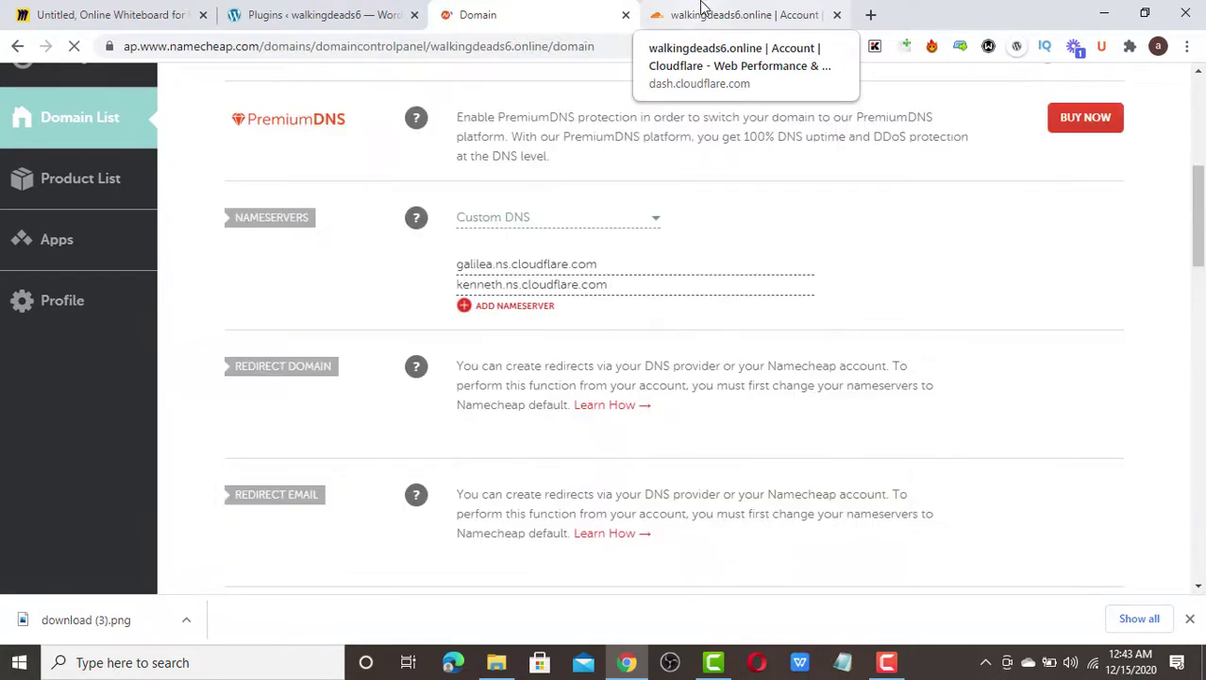
click(706, 14)
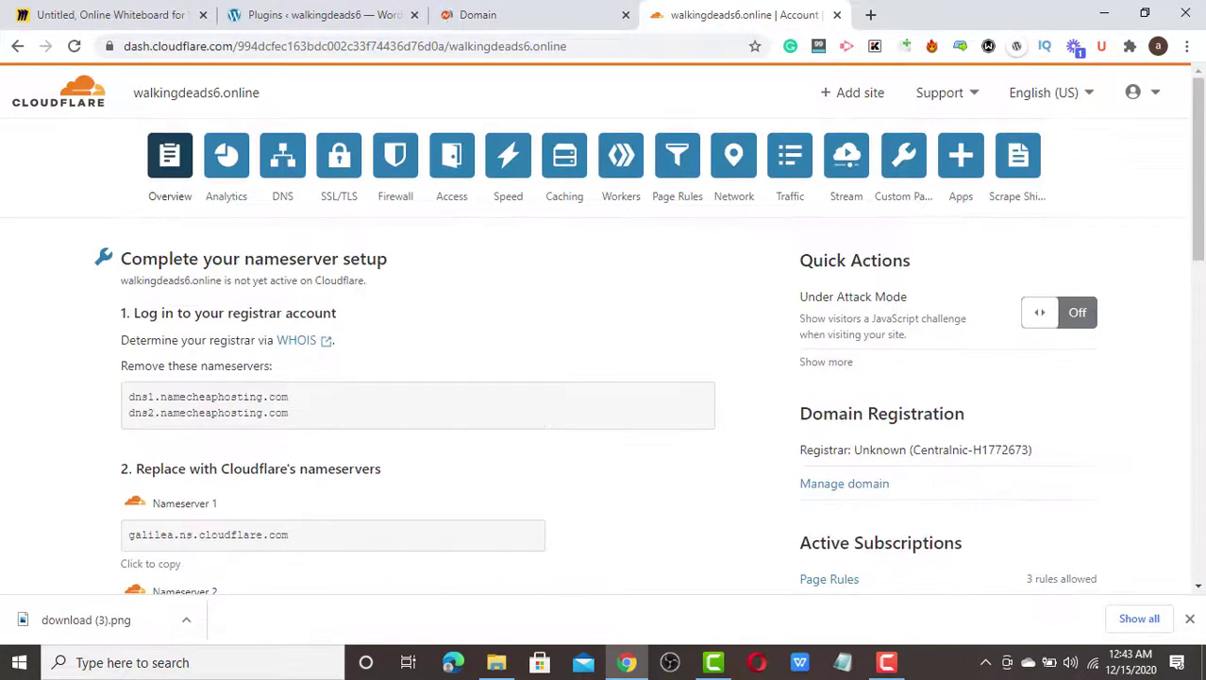
click(651, 347)
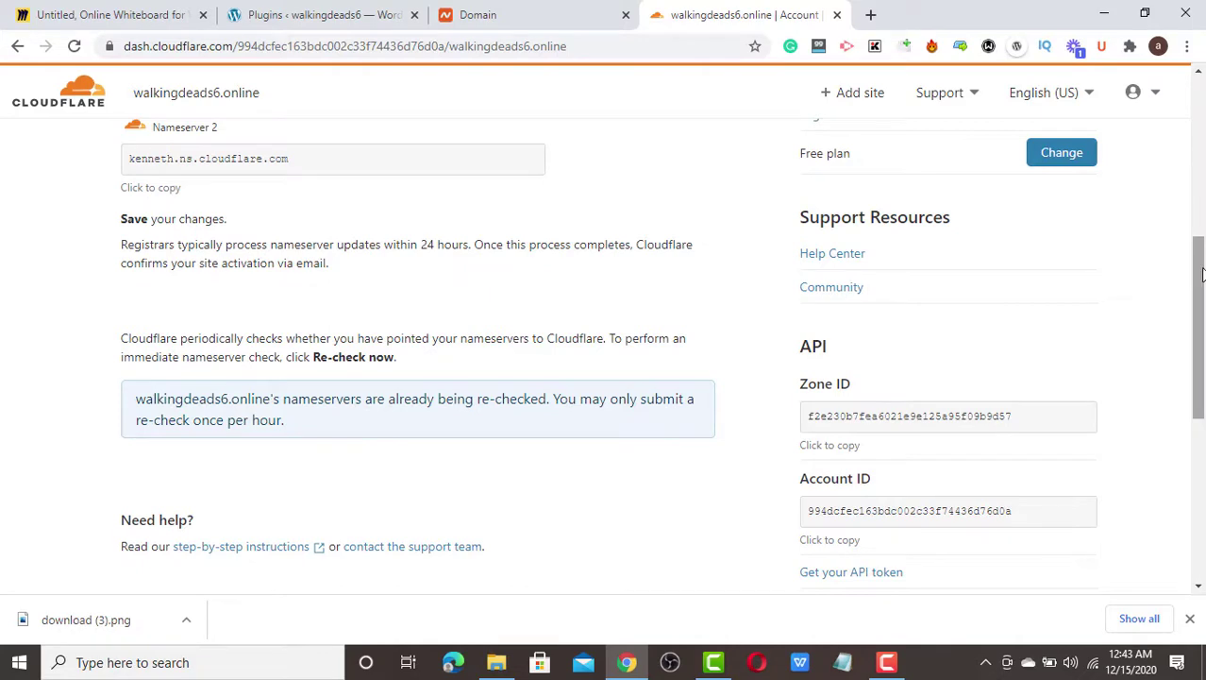
drag(1202, 271, 1200, 108)
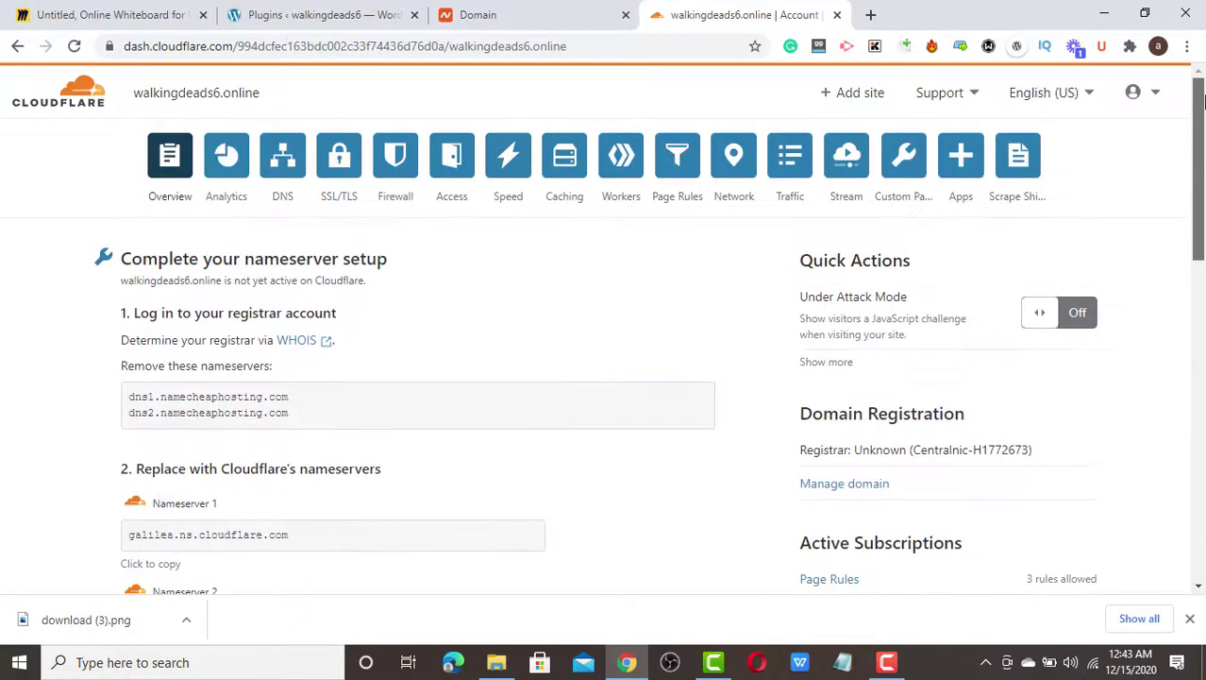
click(74, 47)
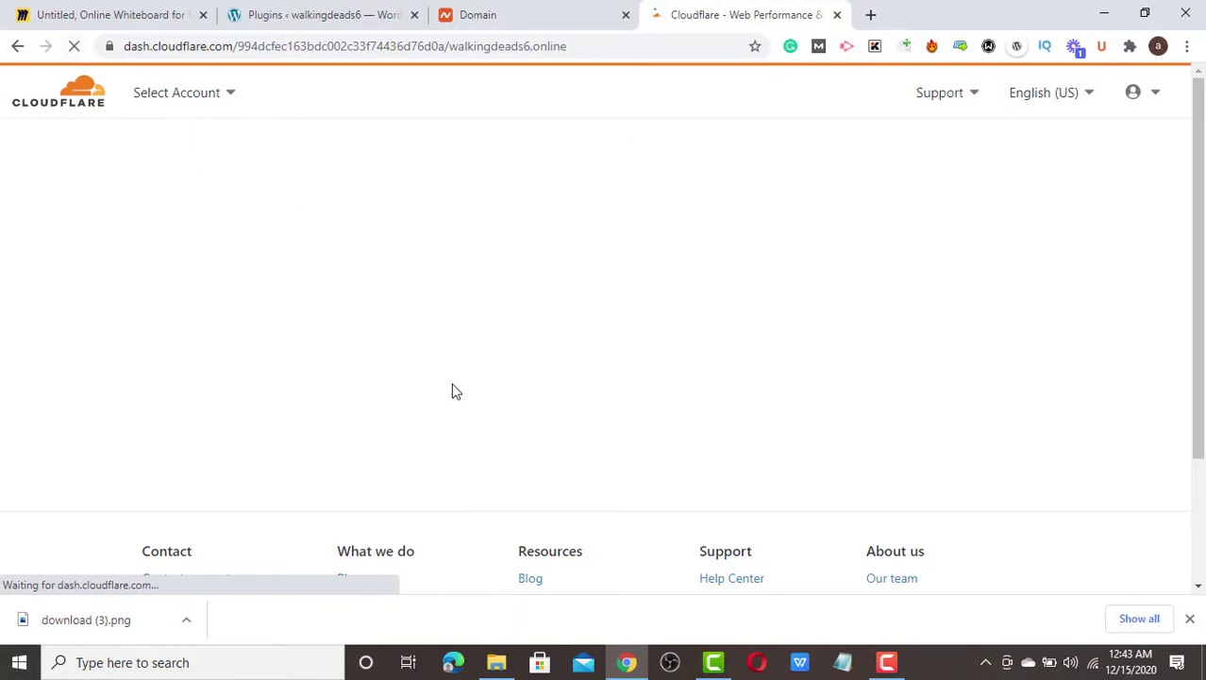
drag(1200, 120, 1180, 451)
click(885, 661)
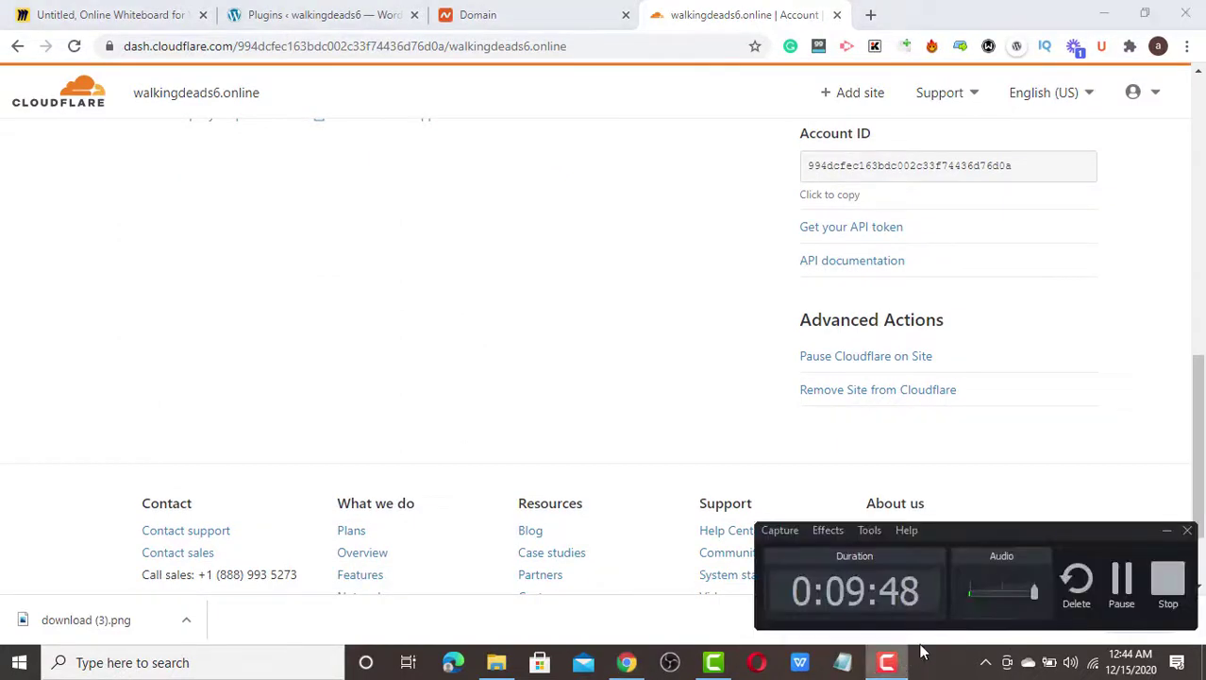
click(1121, 589)
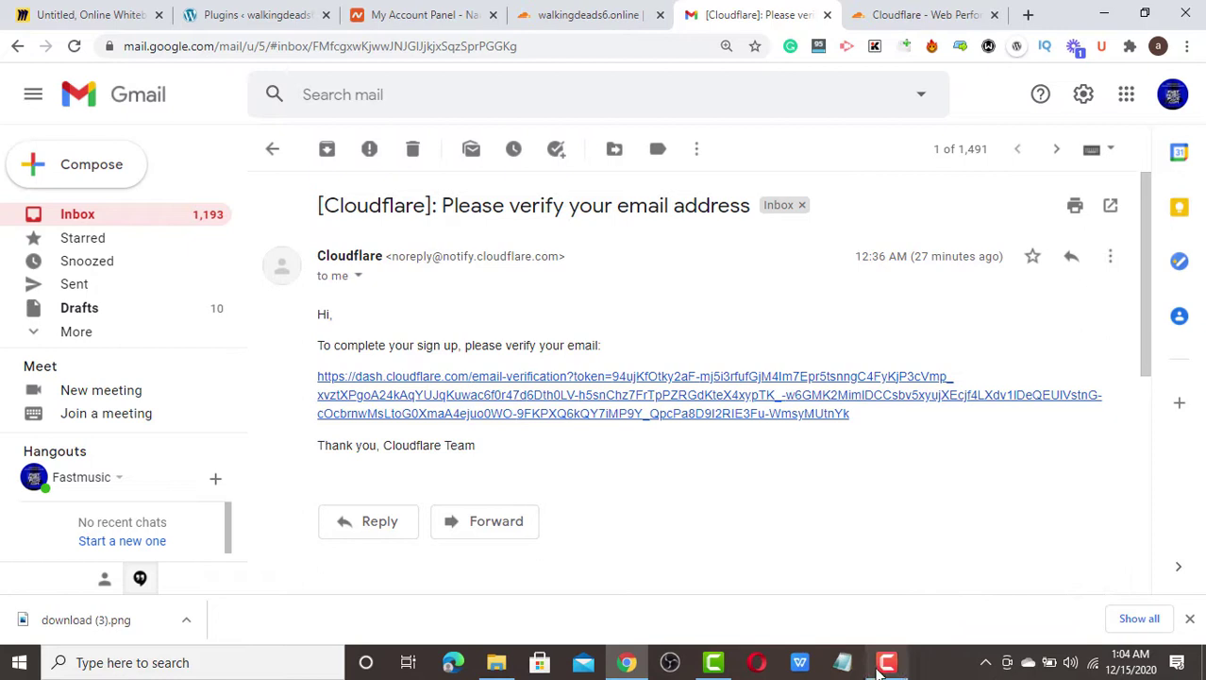
Step: Follow the link in Cloudflare's Gmail verification message to verify the account email
click(876, 663)
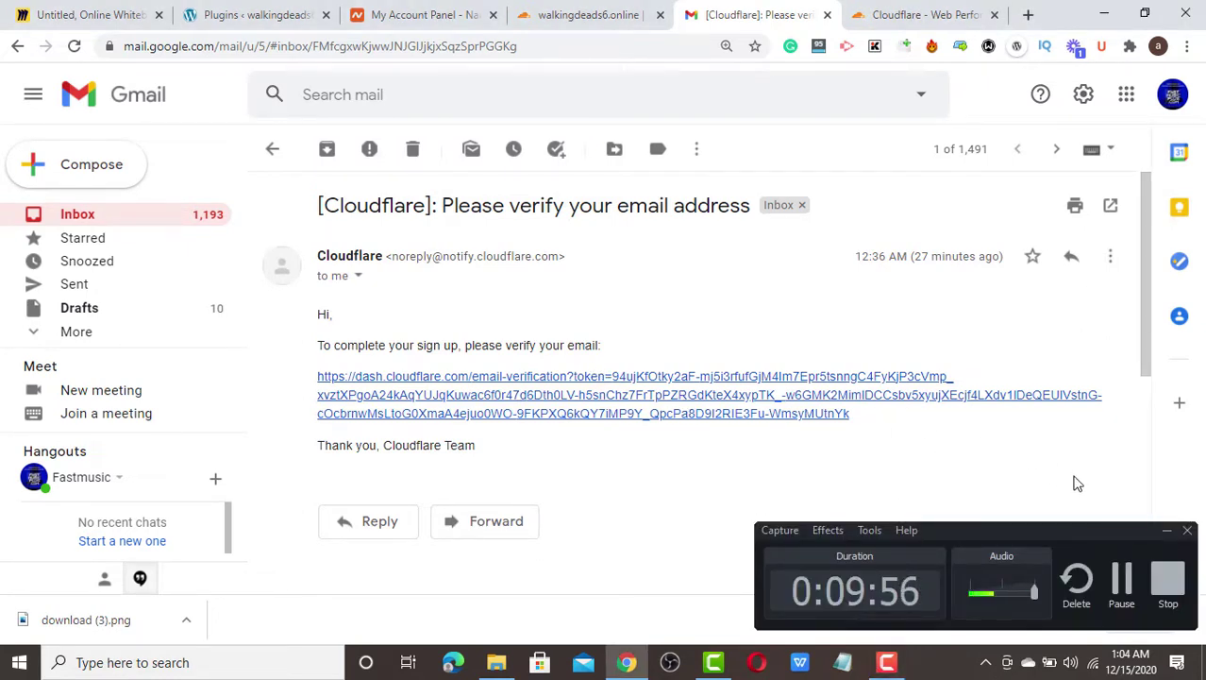
click(1166, 531)
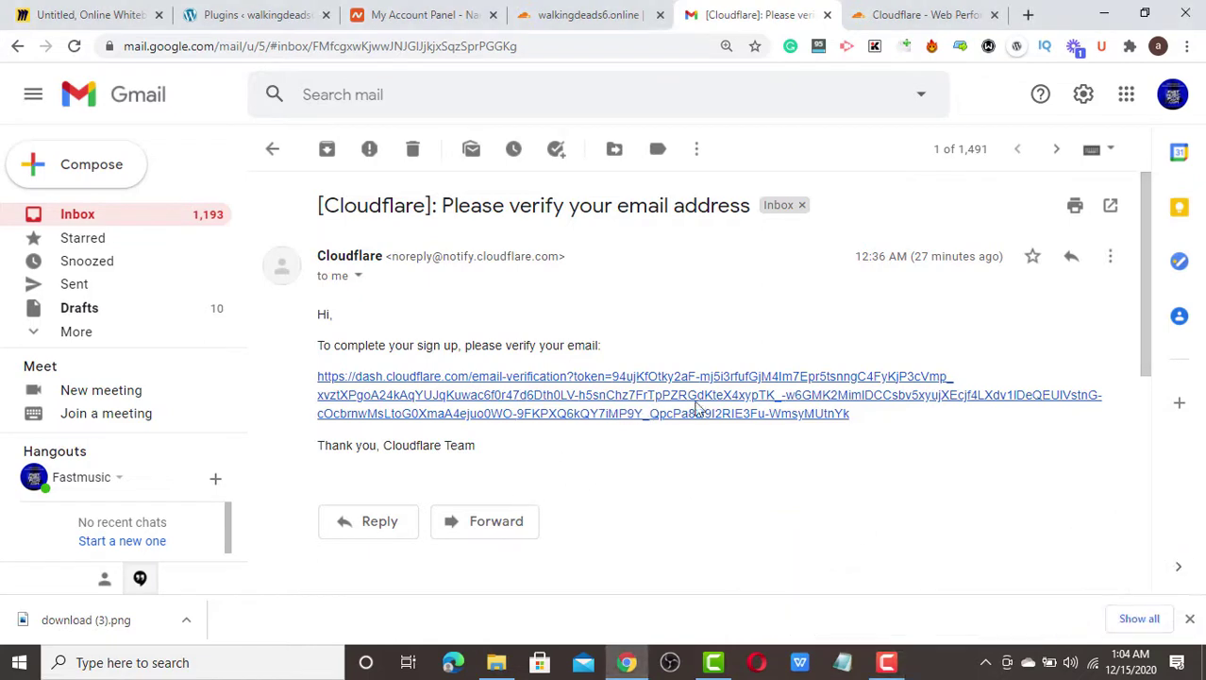
click(762, 398)
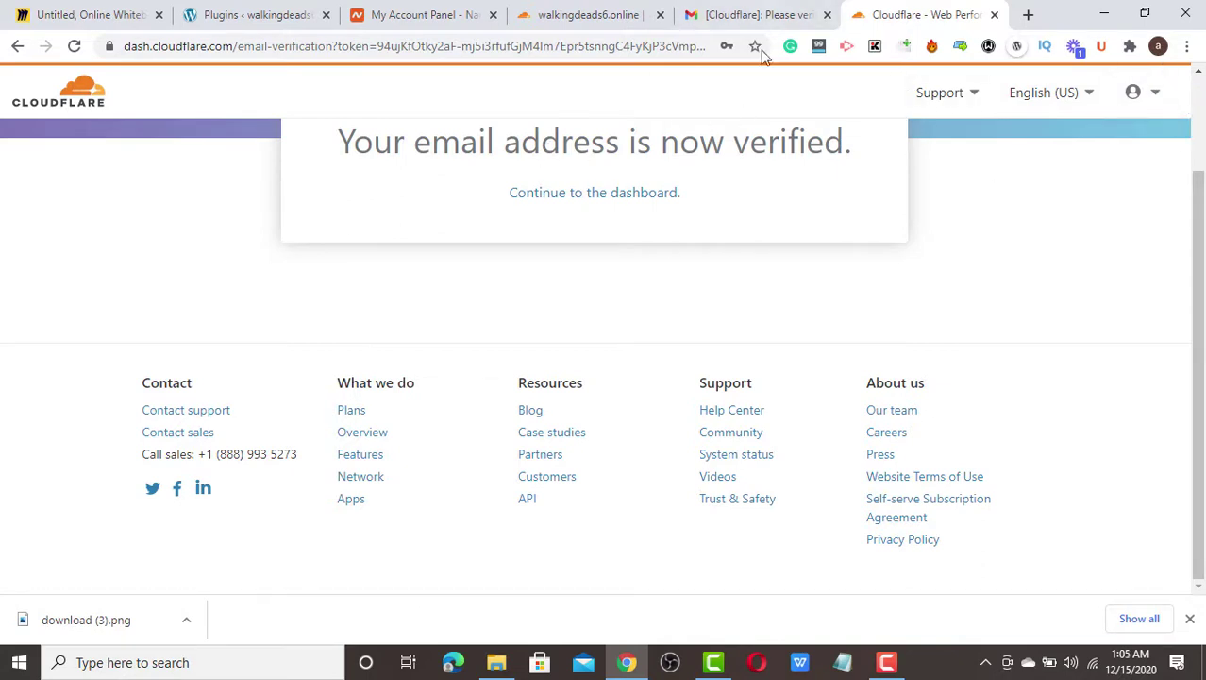
Step: Check that Cloudflare now protects walkingdeads6.online, then return to the WordPress Plugins page
click(586, 14)
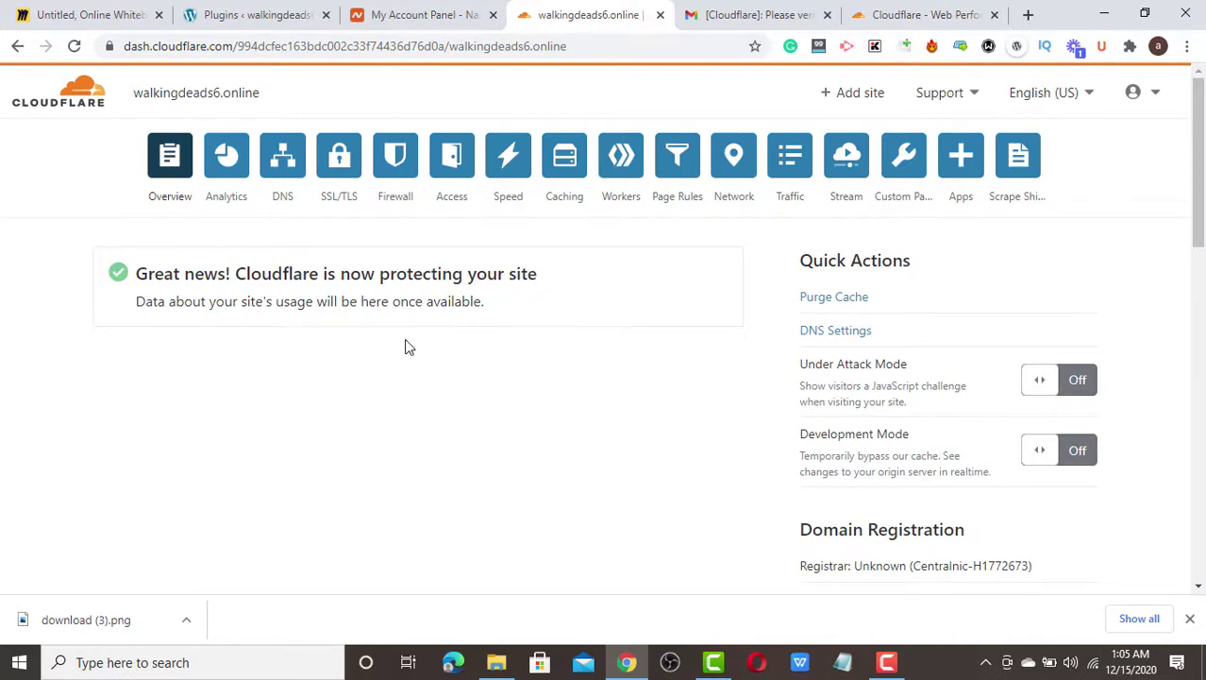
click(299, 14)
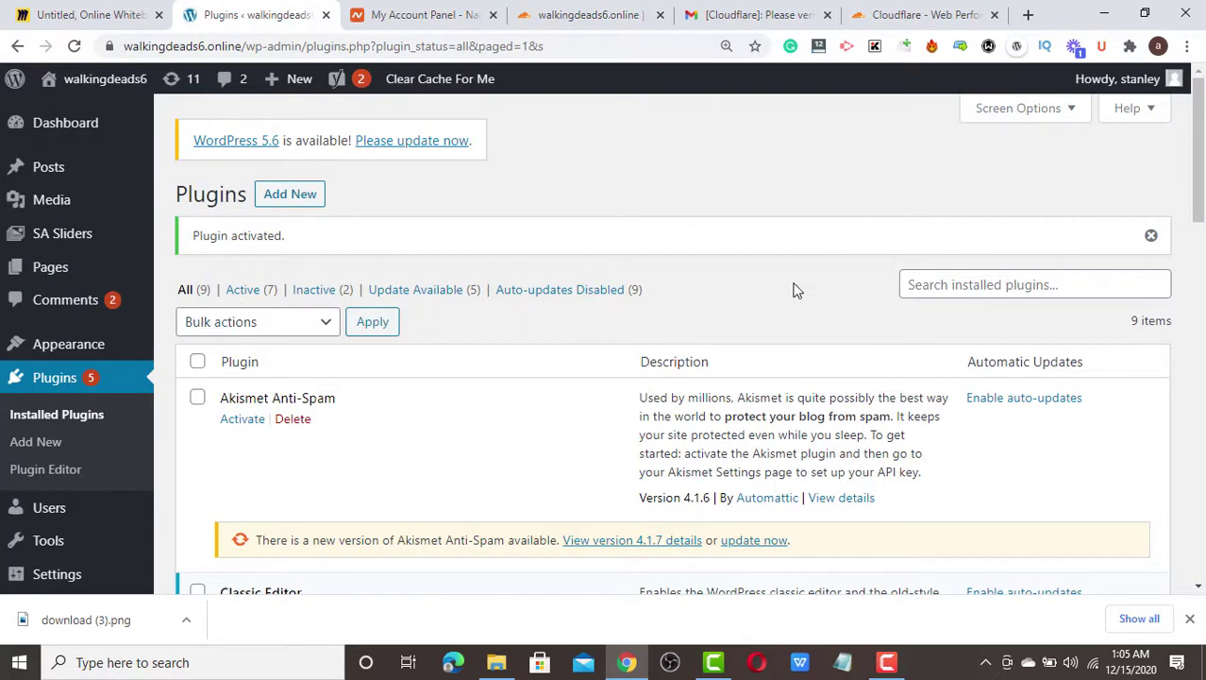
Step: Open Settings > Cloudflare, reloading past the connection error until the page loads
drag(1201, 180, 1202, 265)
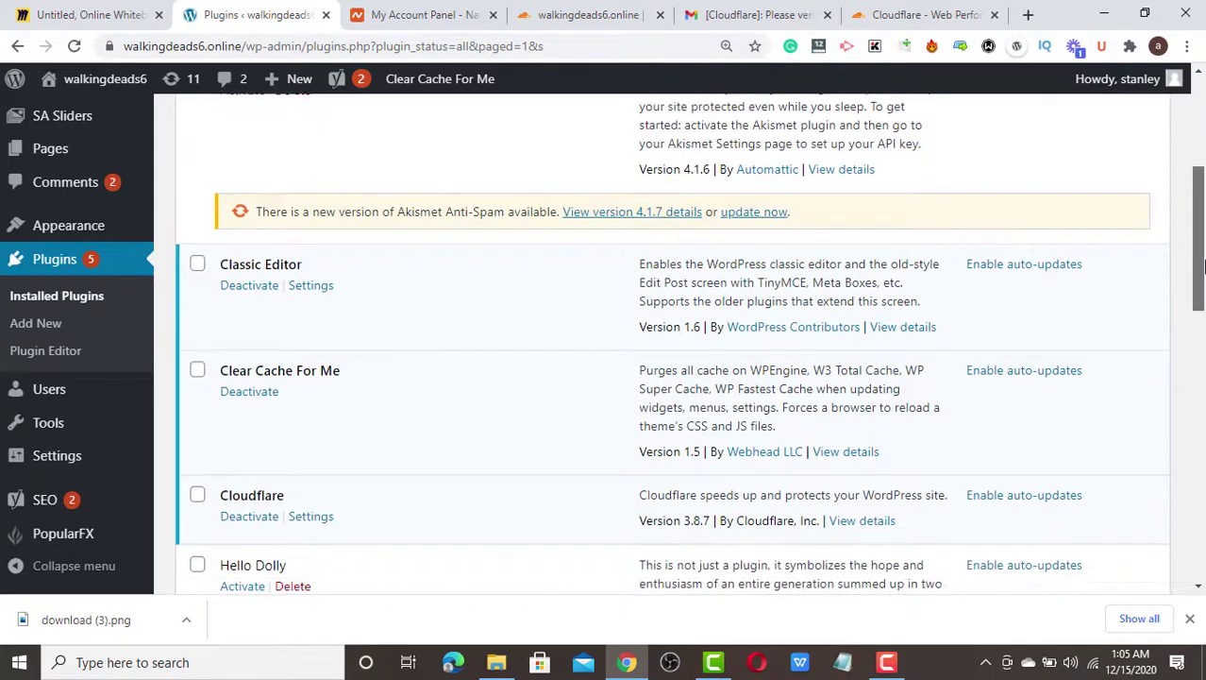
mouse_move(52, 472)
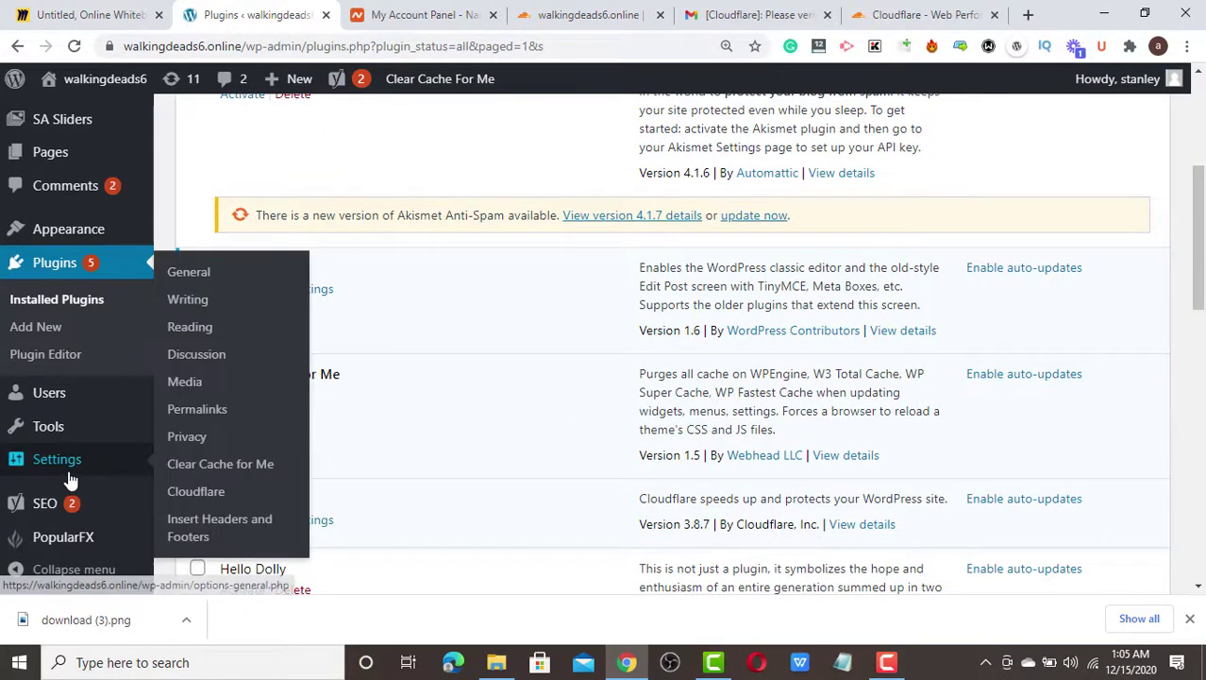
click(194, 492)
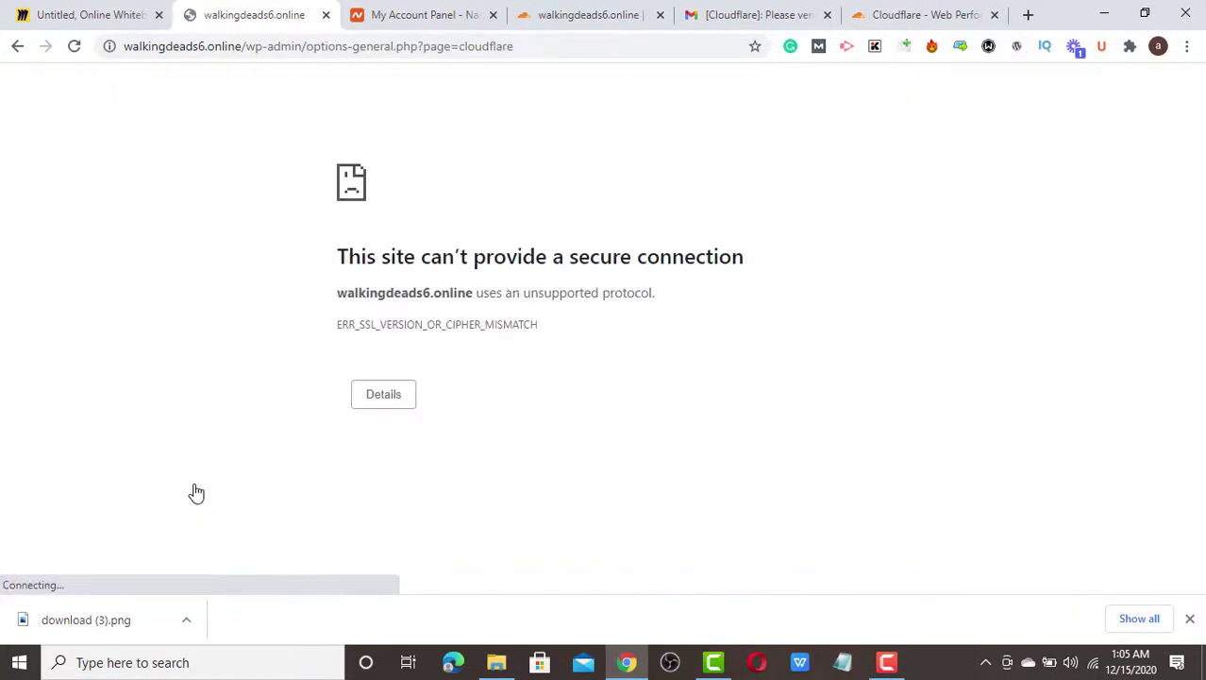
click(75, 46)
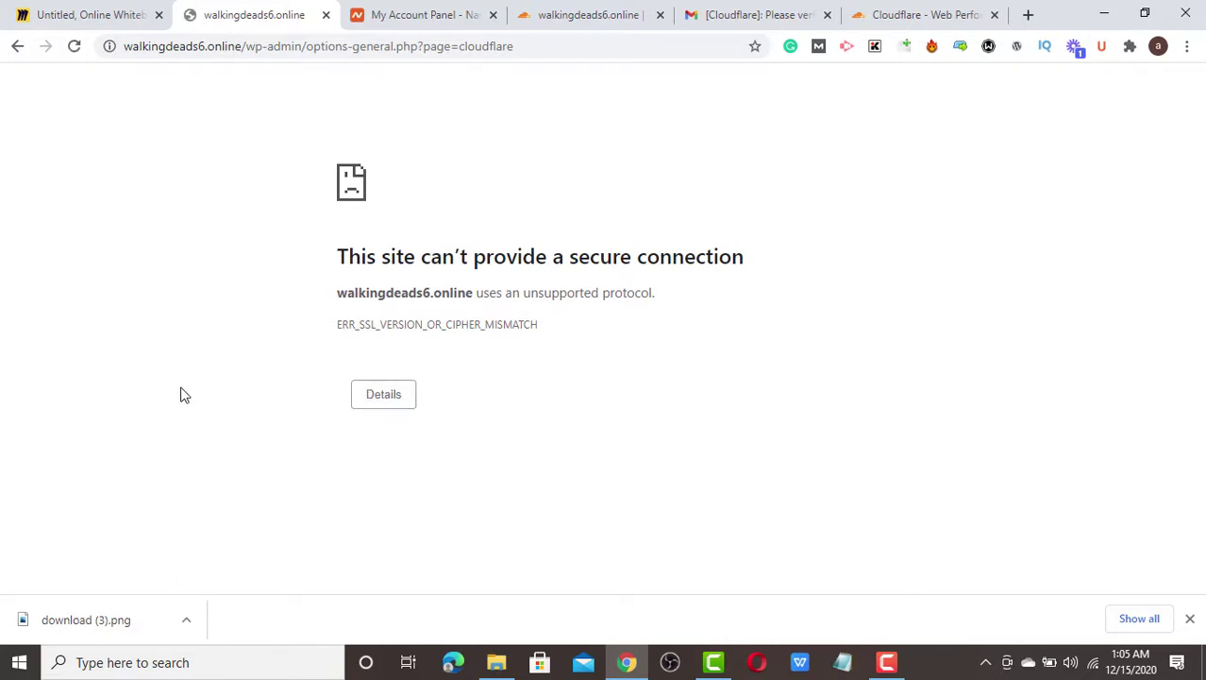
click(75, 46)
click(76, 46)
click(888, 661)
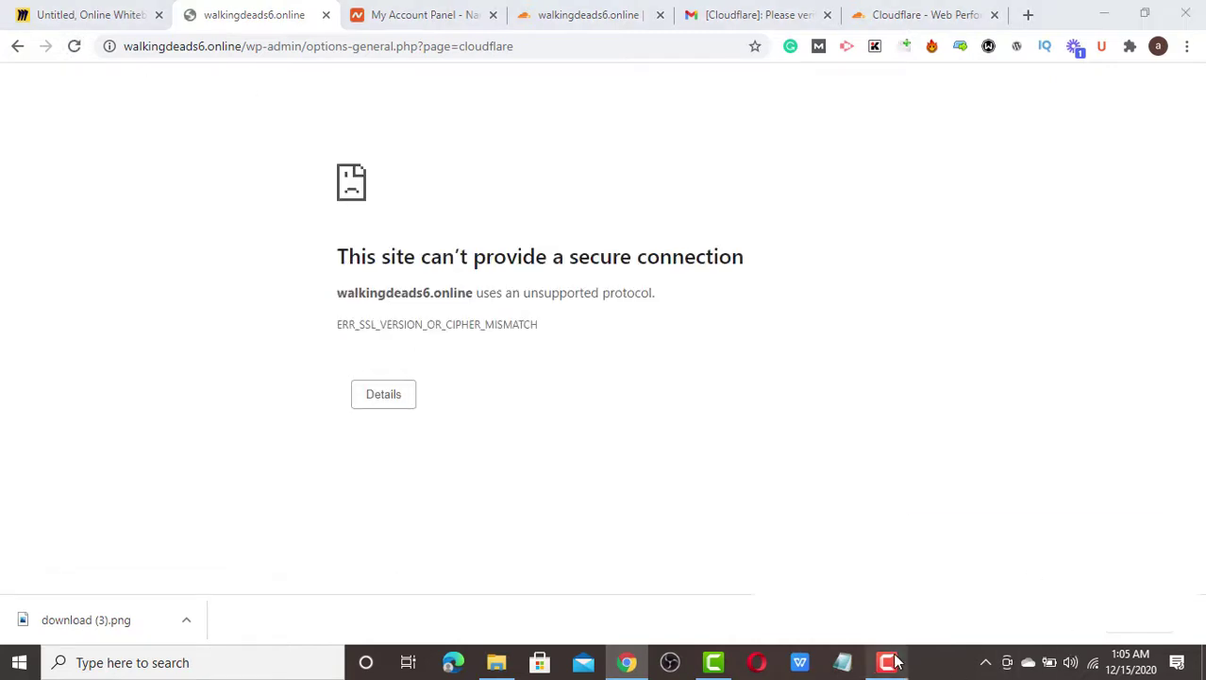
click(1124, 592)
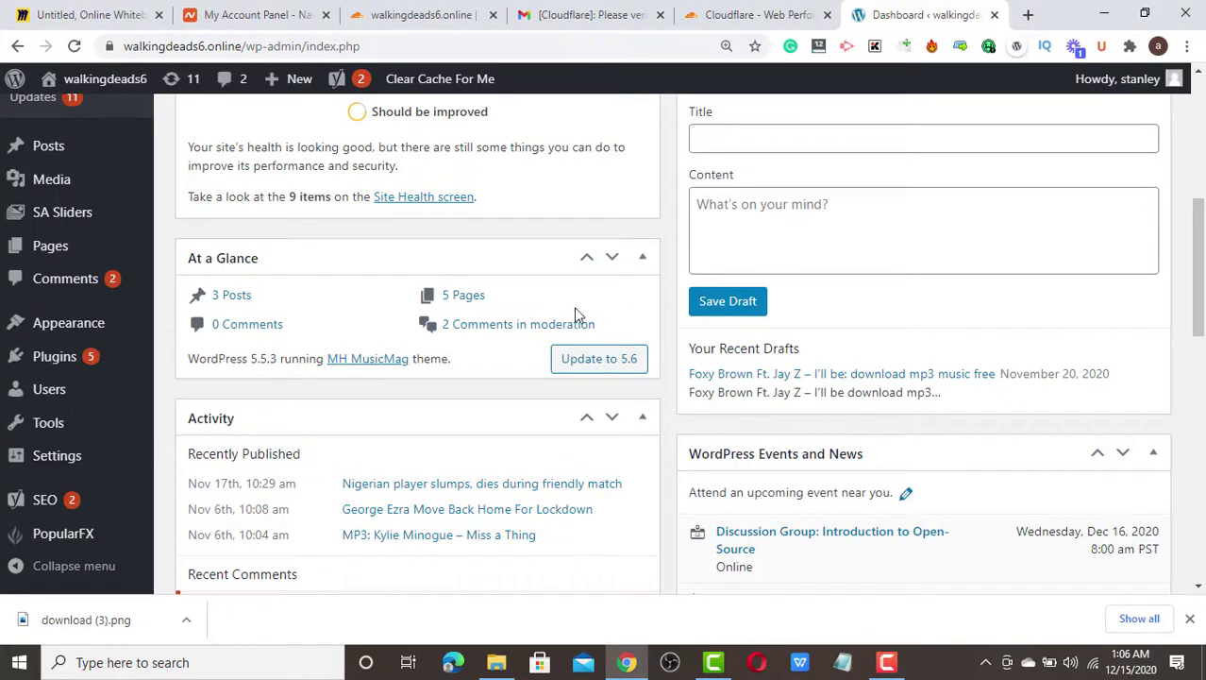
mouse_move(65, 492)
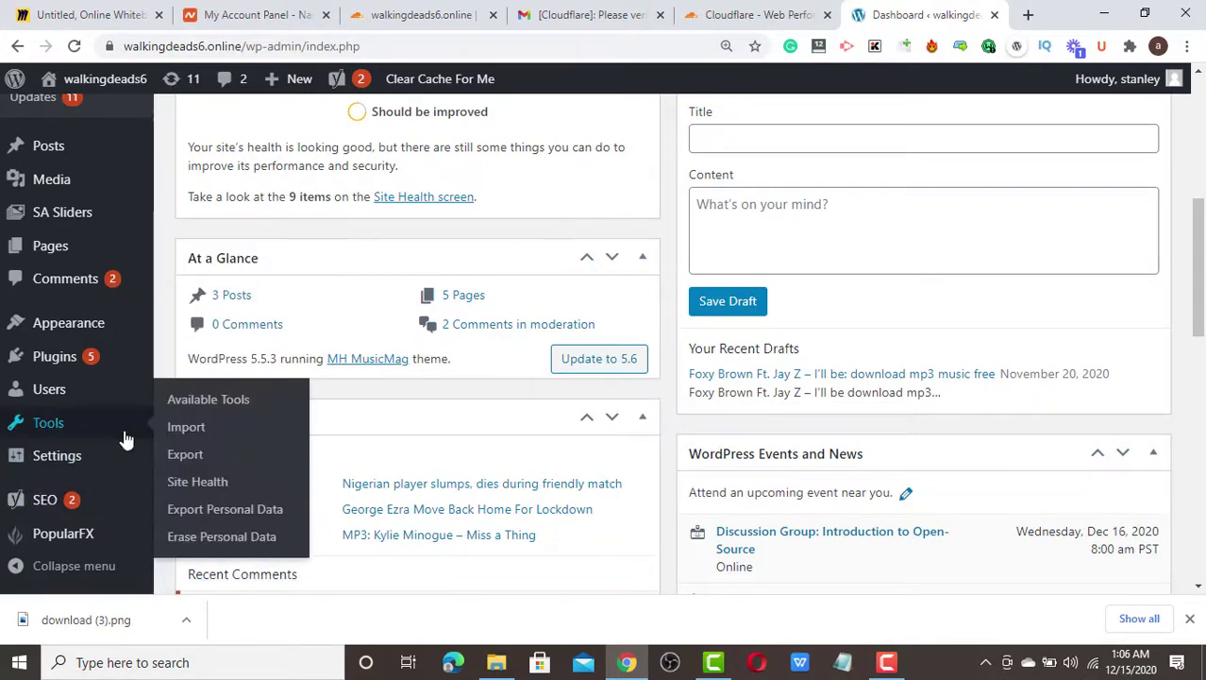
mouse_move(54, 458)
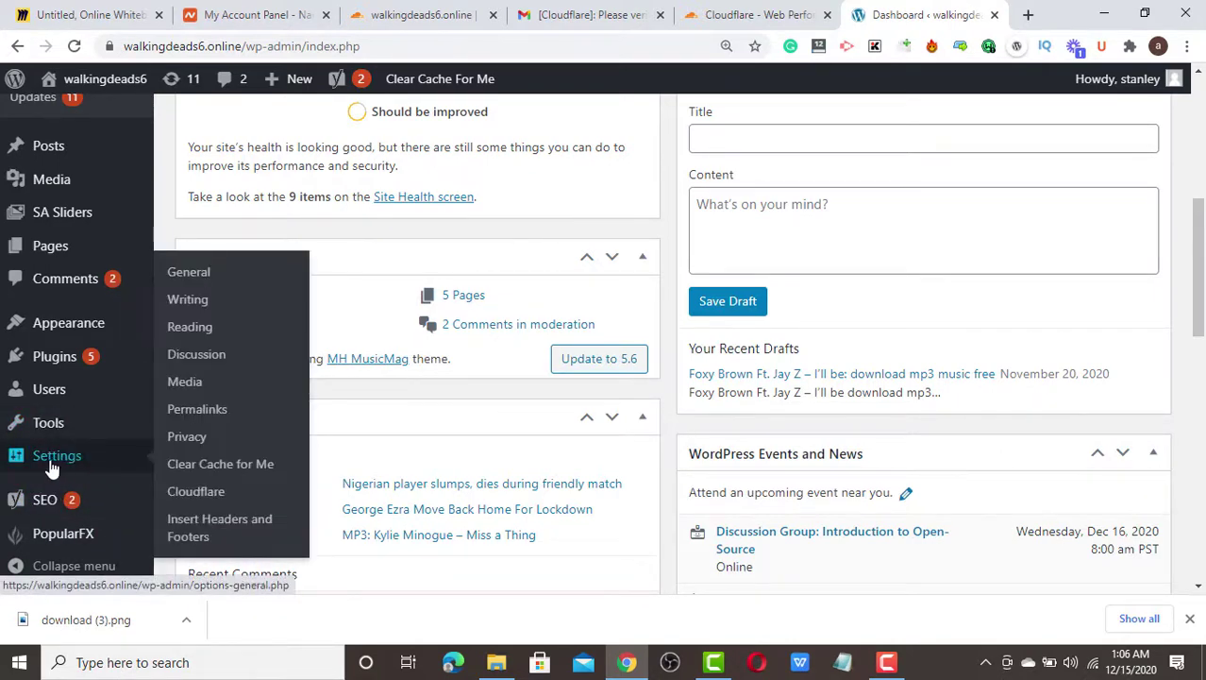
click(188, 492)
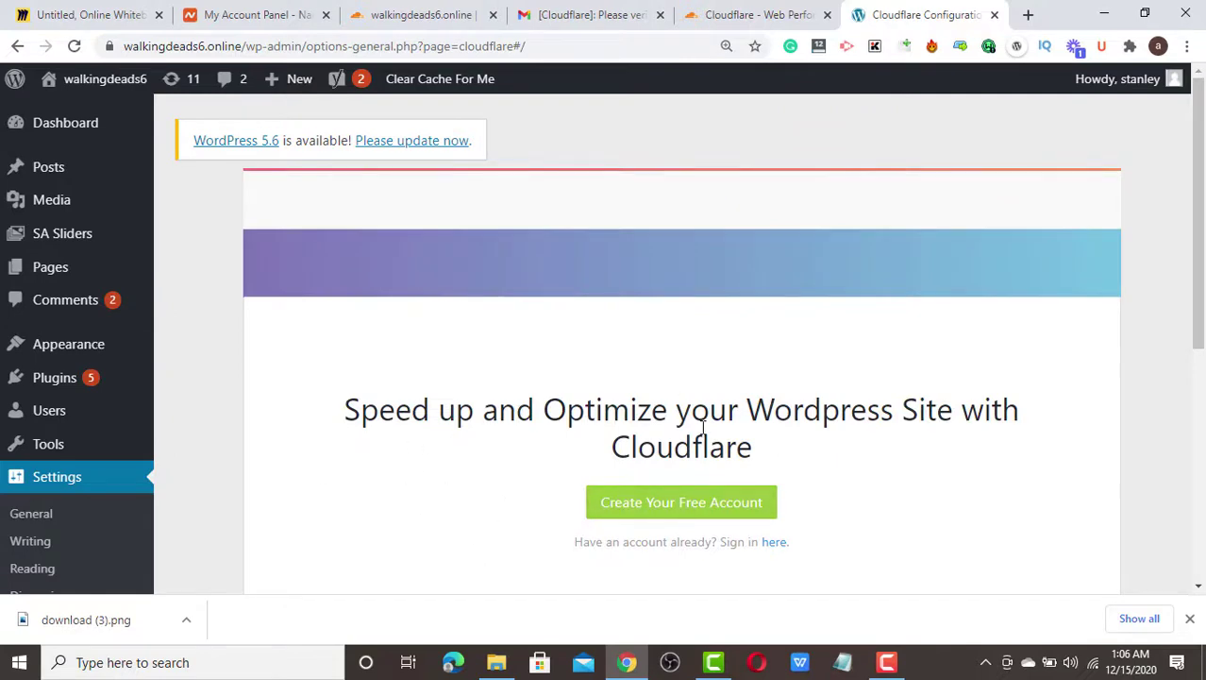
drag(1204, 266, 1202, 332)
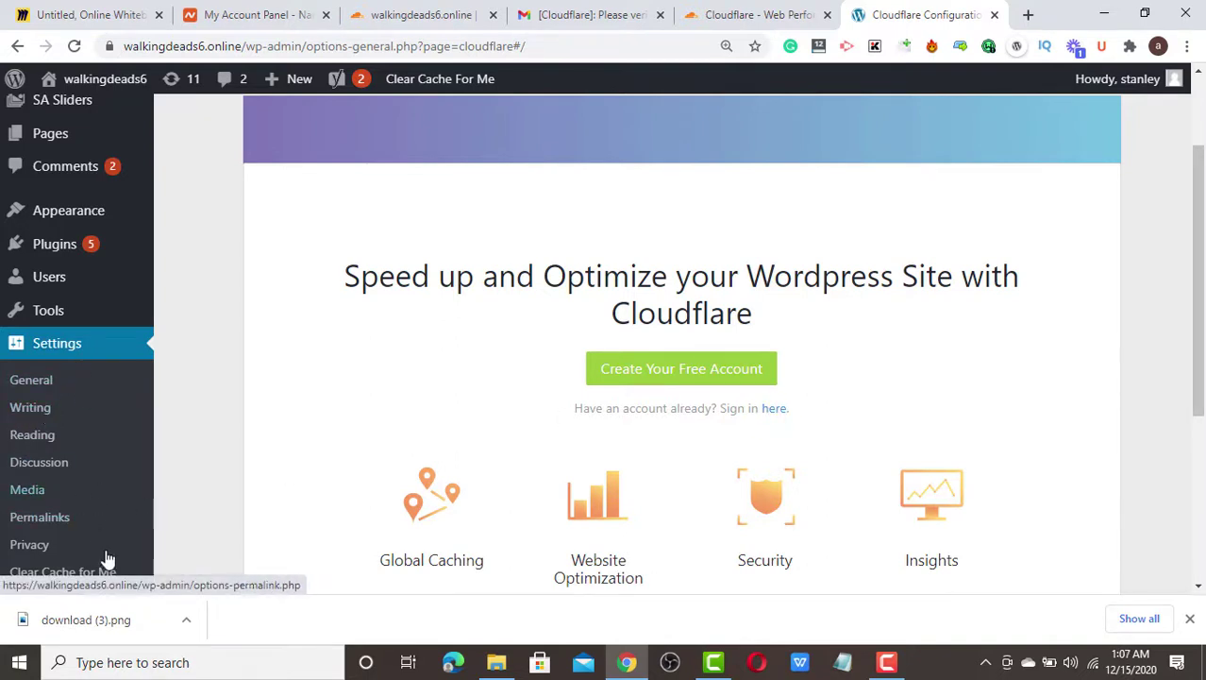
Step: Choose 'Sign in here' and fill in the saved account email on the credentials form
click(773, 408)
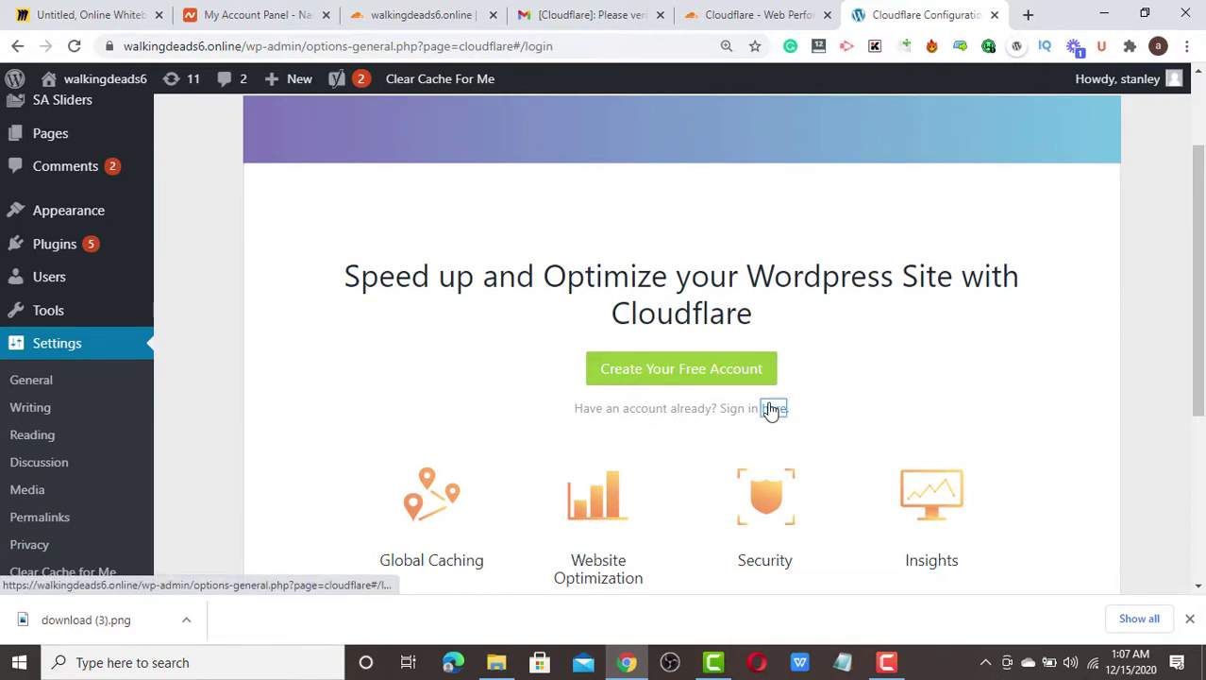
click(655, 286)
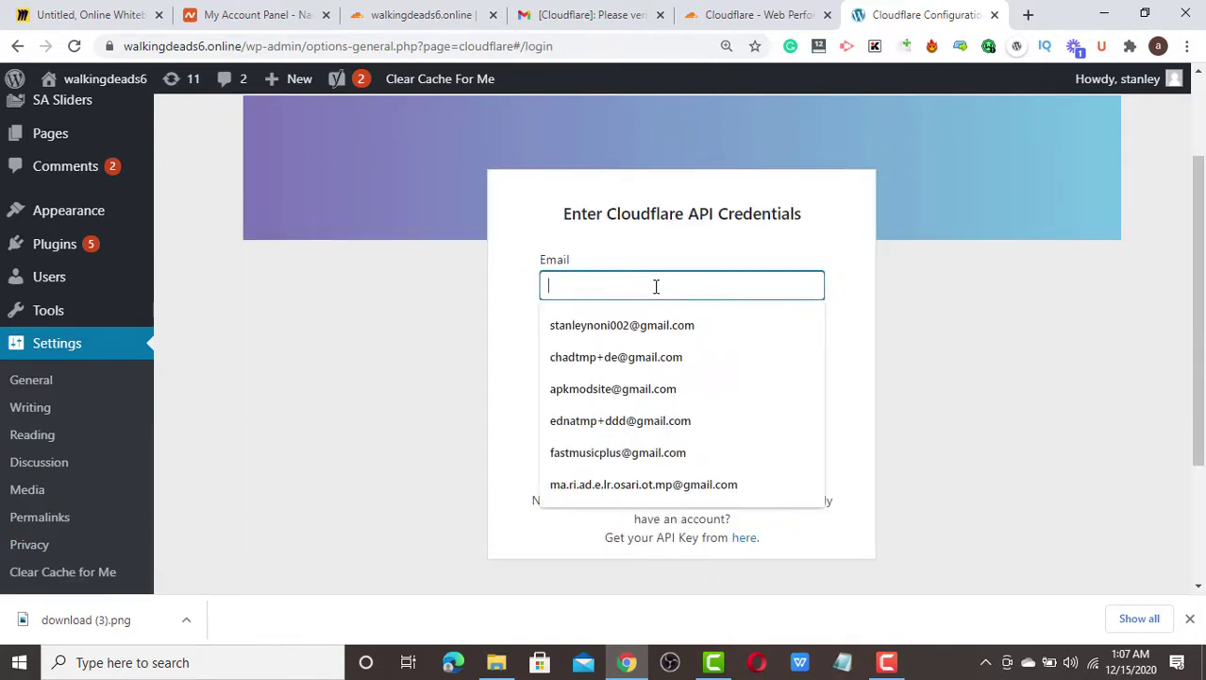
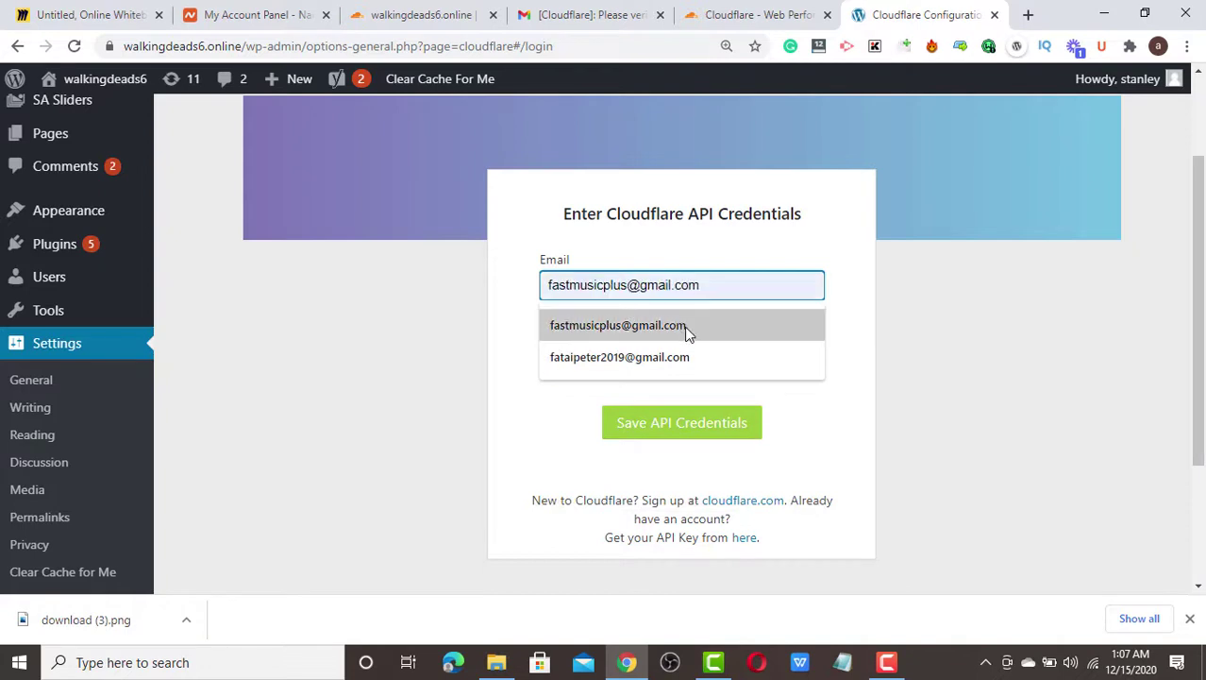
click(685, 326)
click(653, 341)
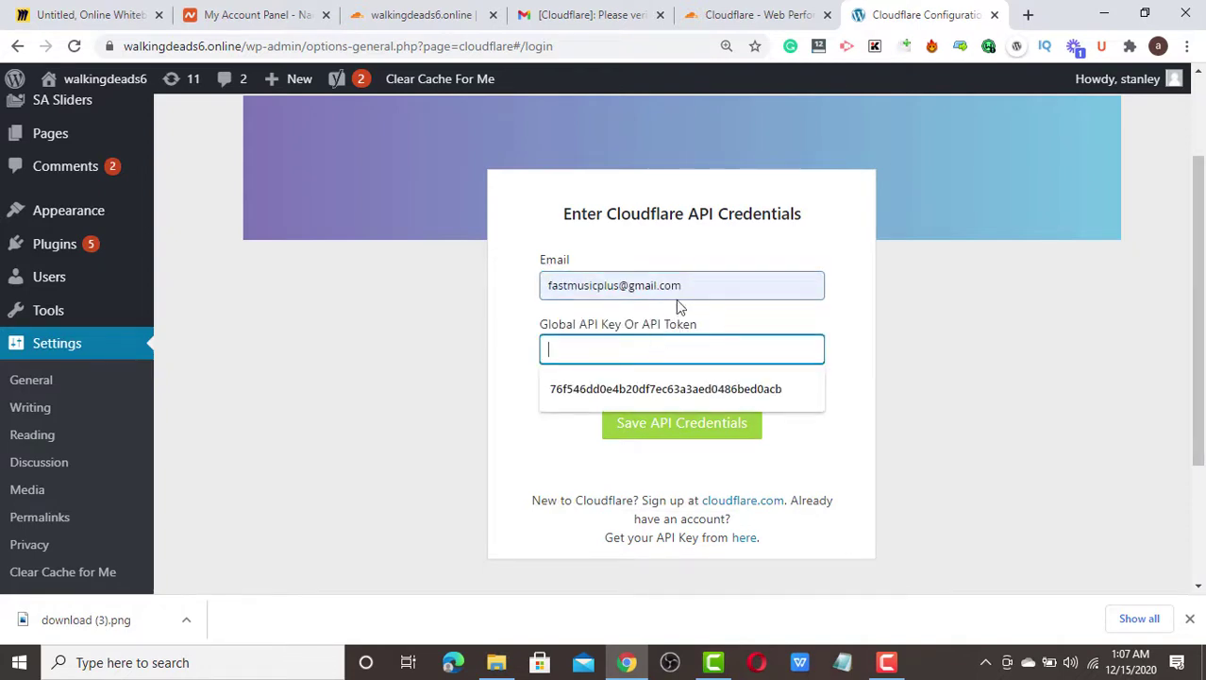
click(720, 11)
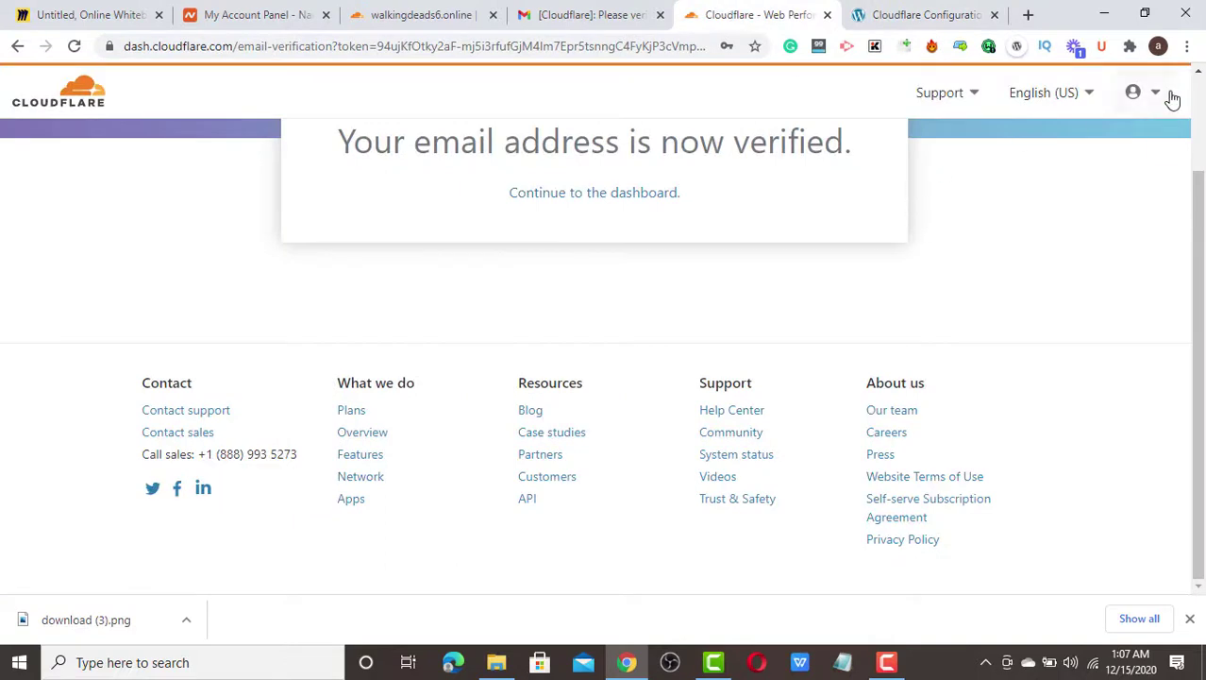
Step: Go to My Profile > API Tokens and ask to view the Global API Key
click(1168, 99)
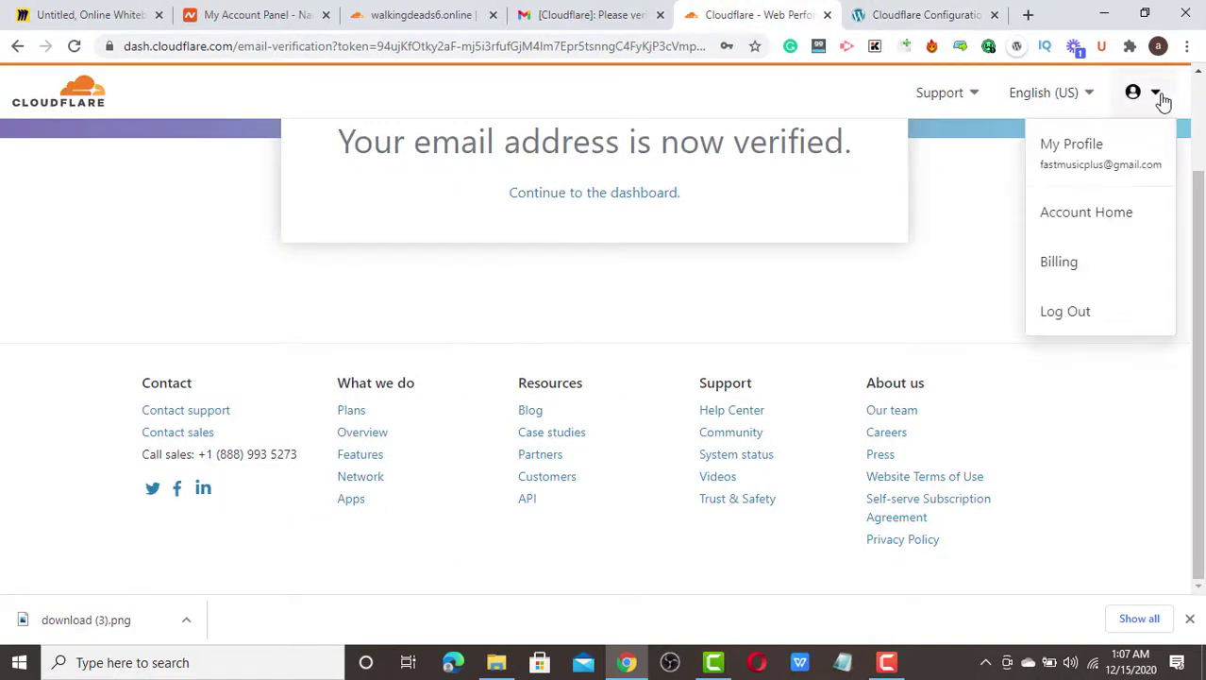
click(1073, 151)
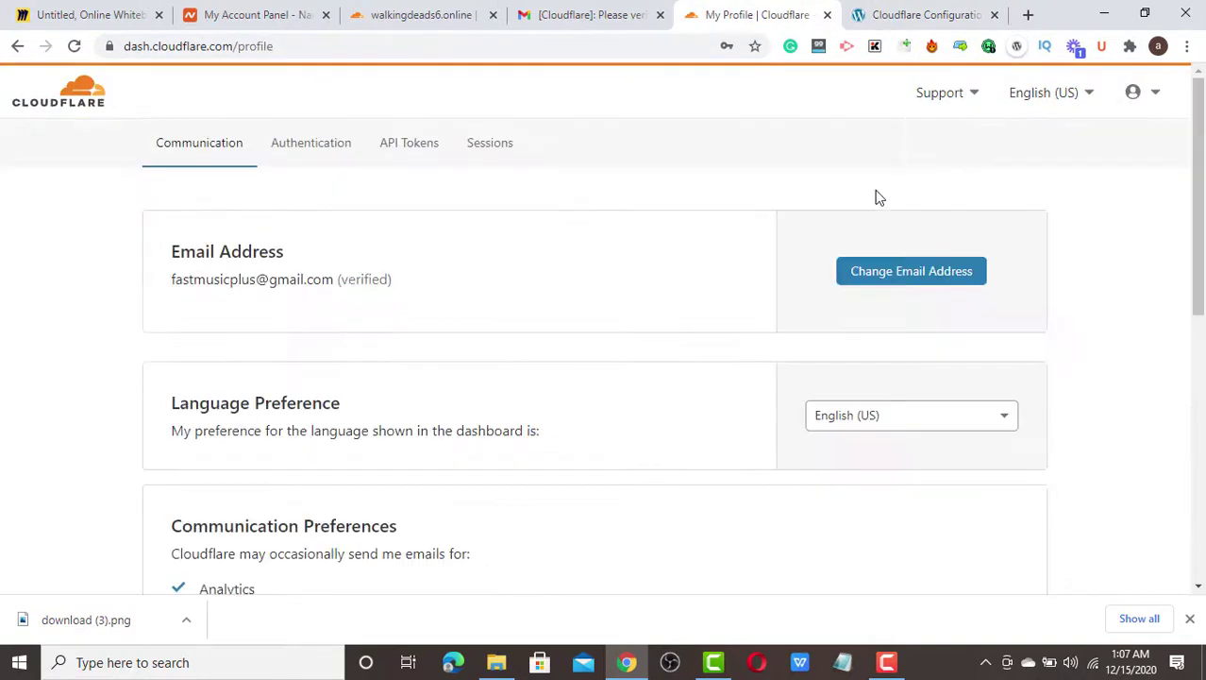
mouse_move(1201, 188)
mouse_down()
mouse_move(1198, 350)
mouse_move(1198, 185)
mouse_up()
click(1155, 92)
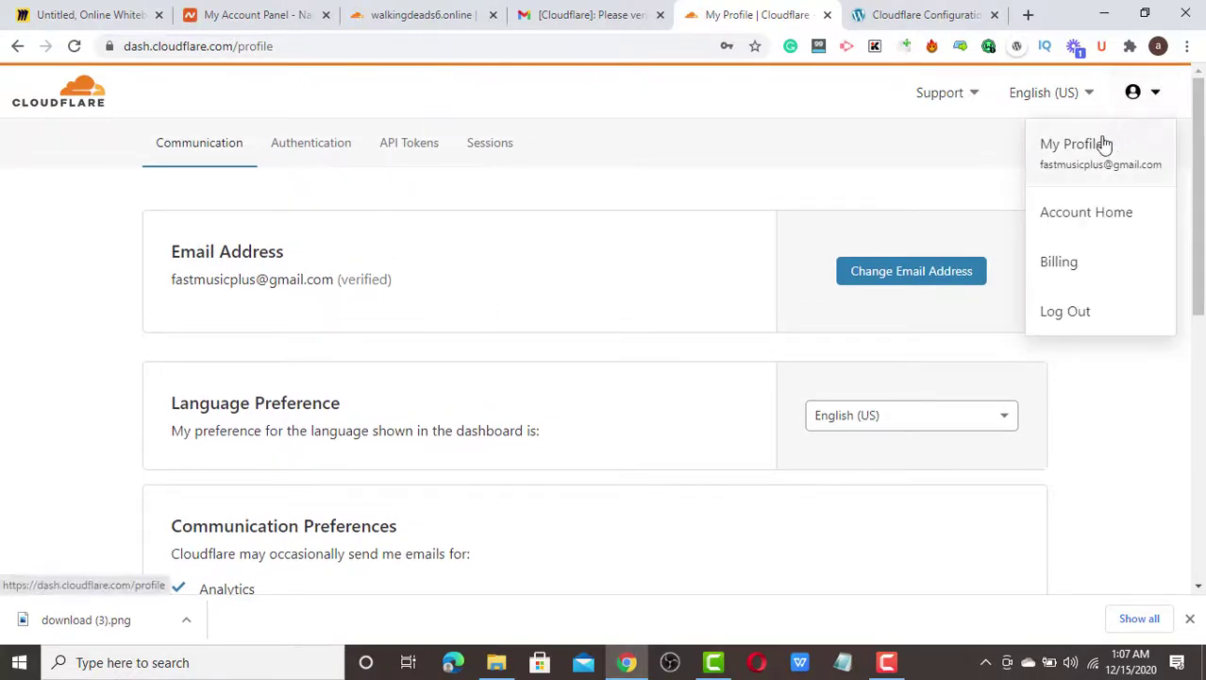
click(1073, 164)
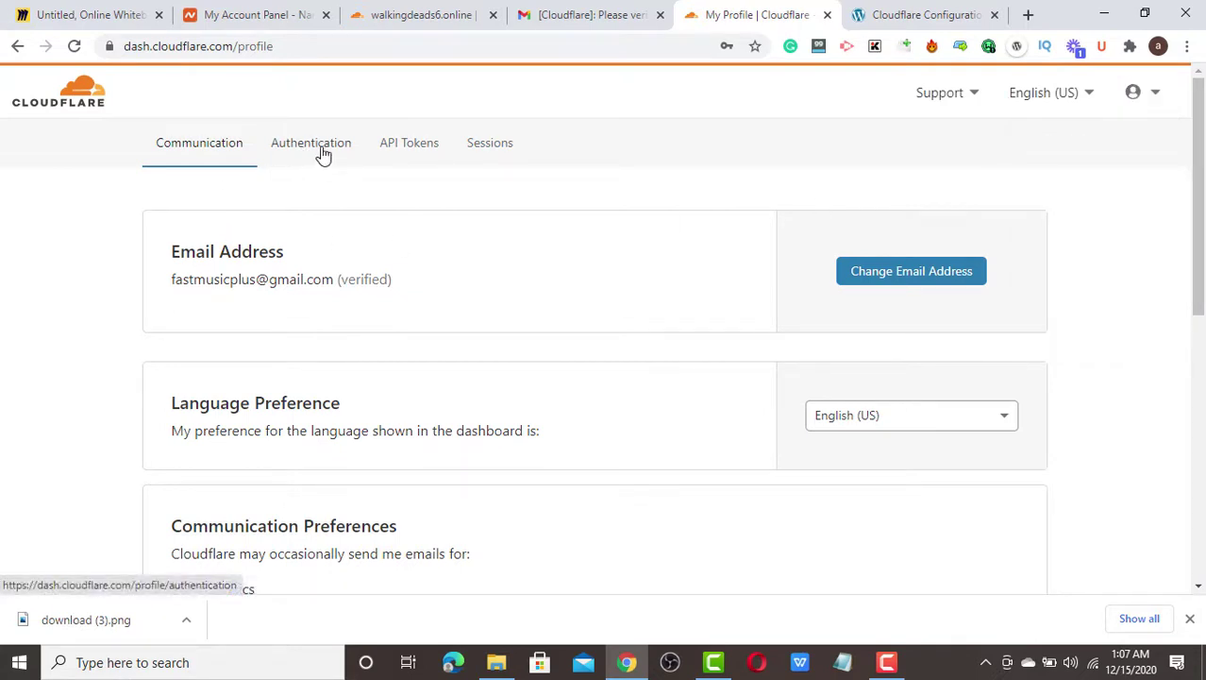
click(417, 151)
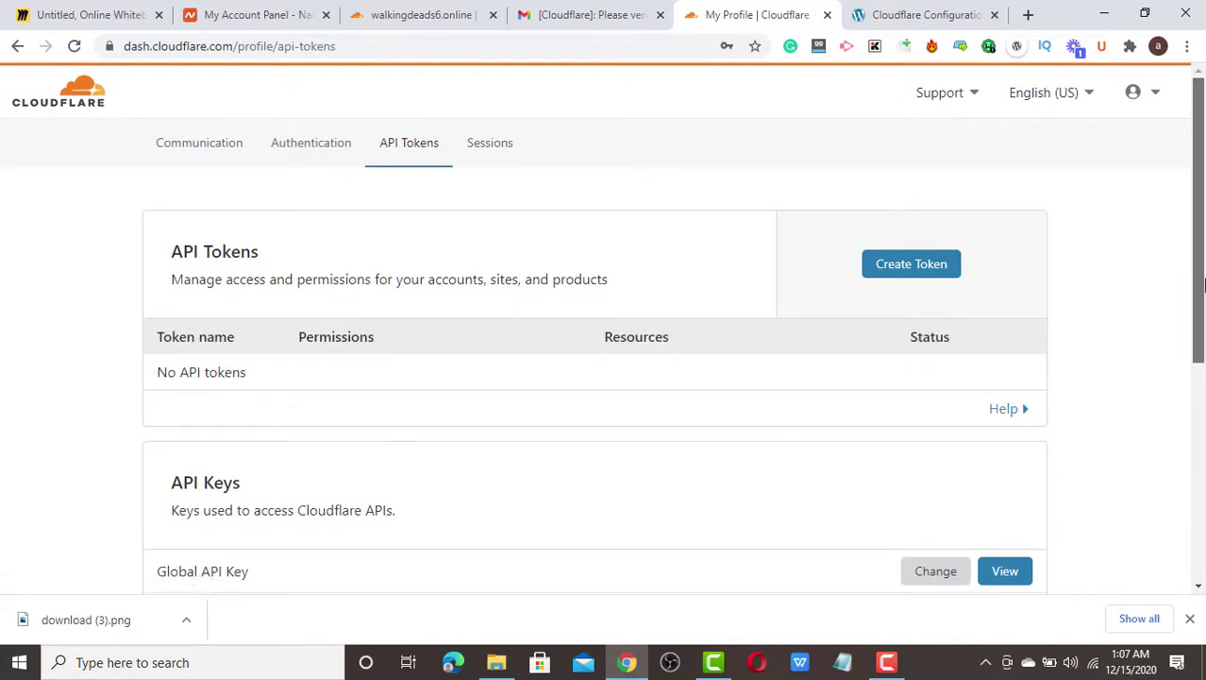
drag(1204, 286, 1203, 386)
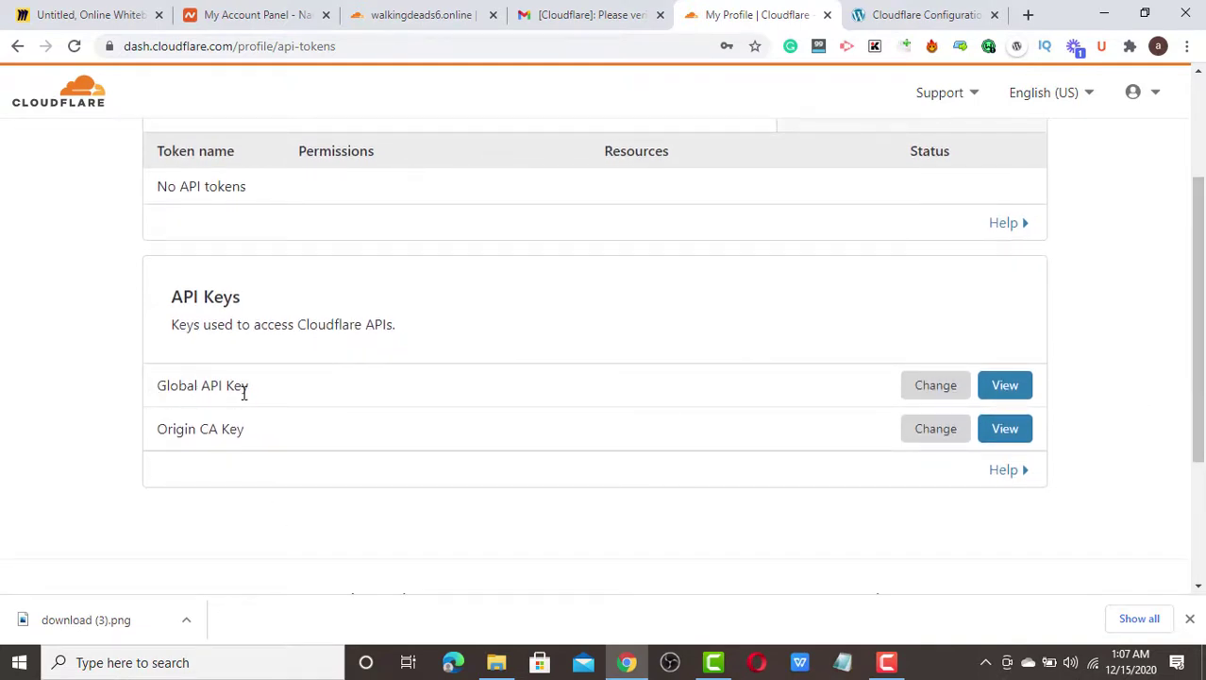
click(1010, 389)
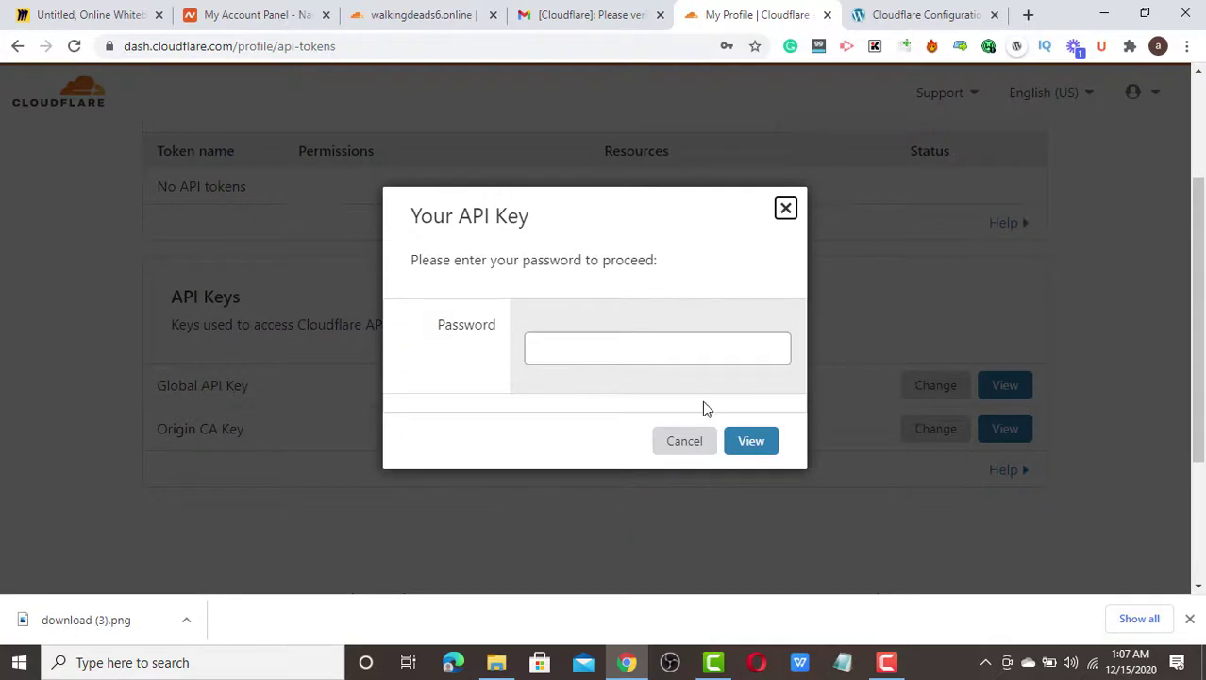
Step: Enter the account password and solve the airplane-image hCaptcha challenge
click(642, 356)
key(Return)
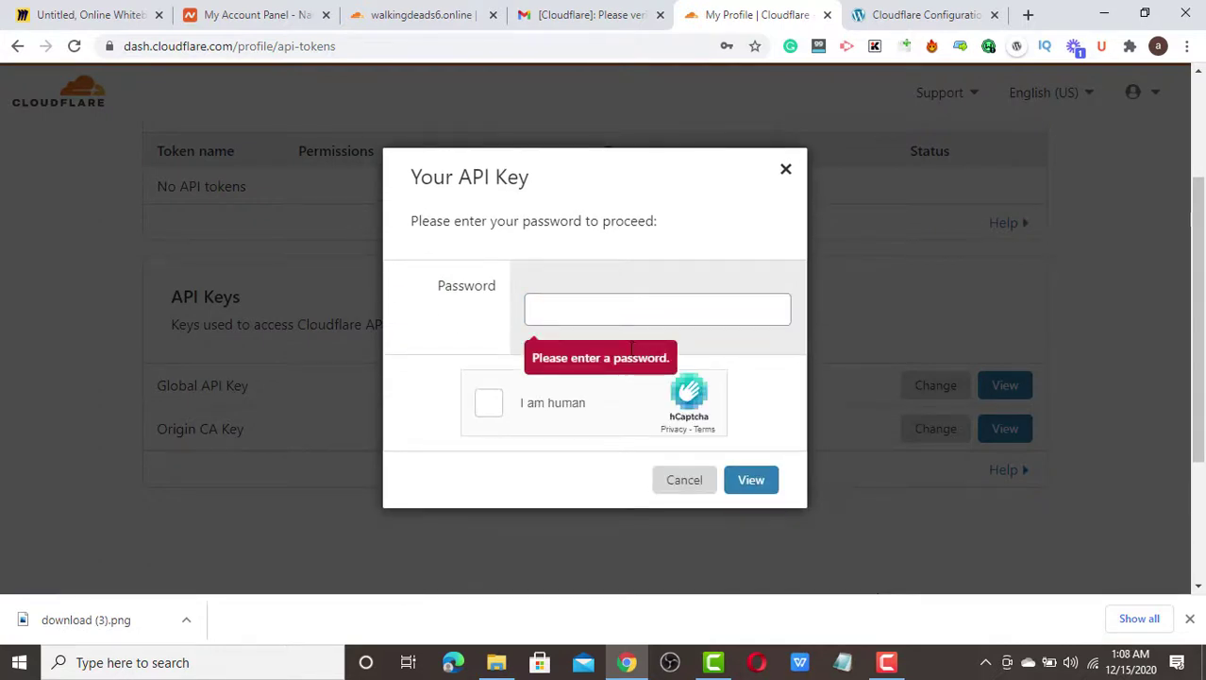
click(603, 309)
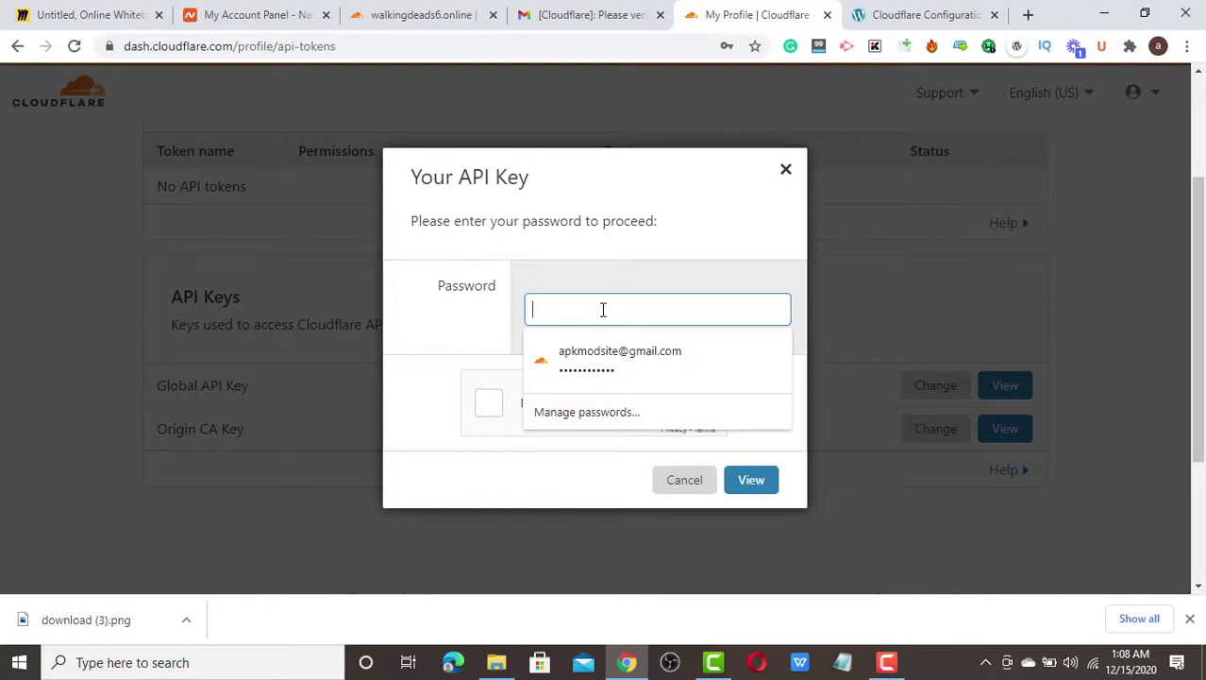
text(a)
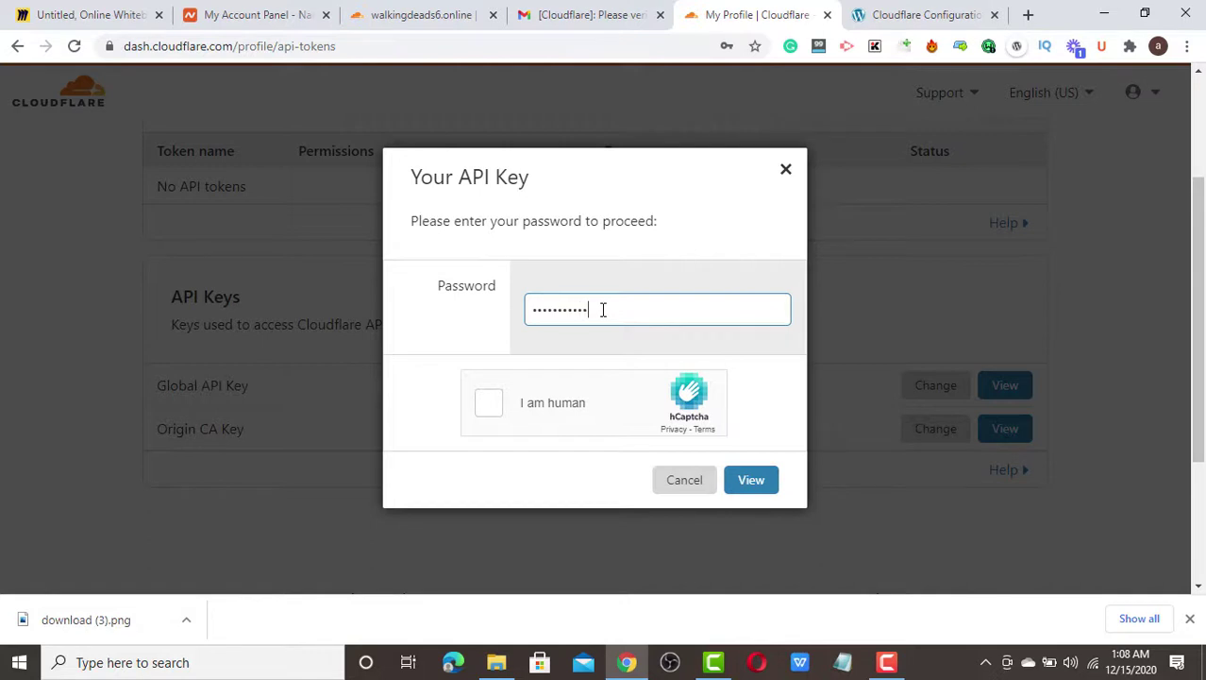
click(489, 406)
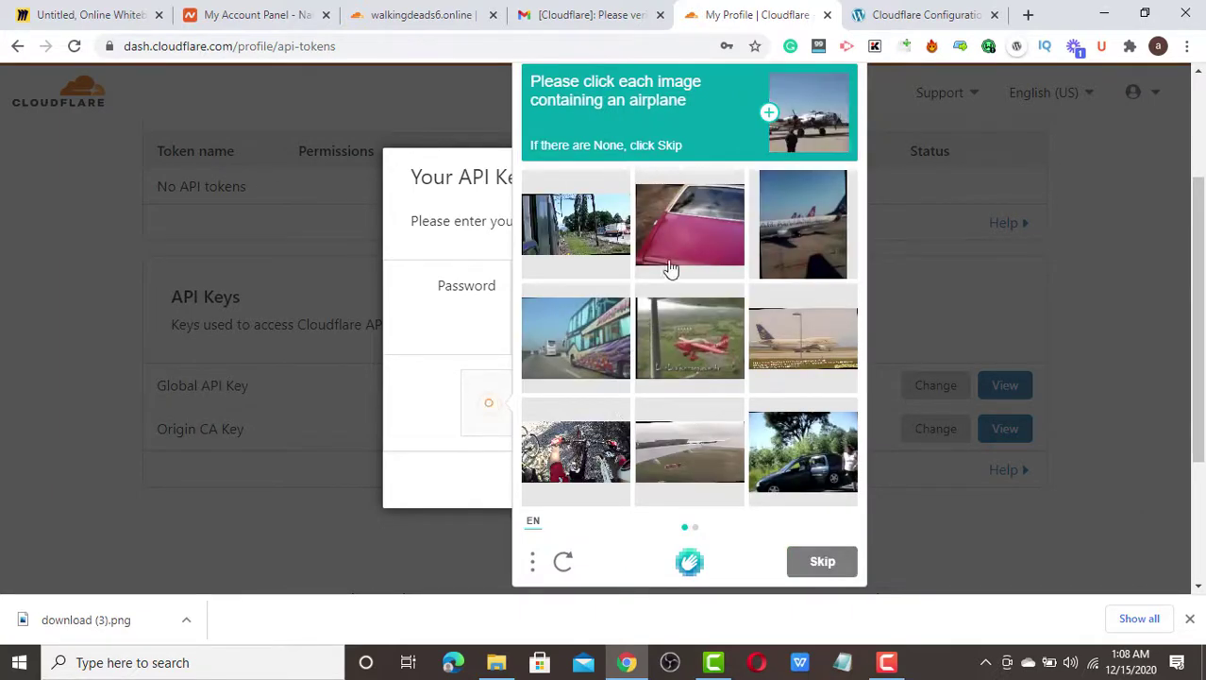
click(724, 364)
click(807, 229)
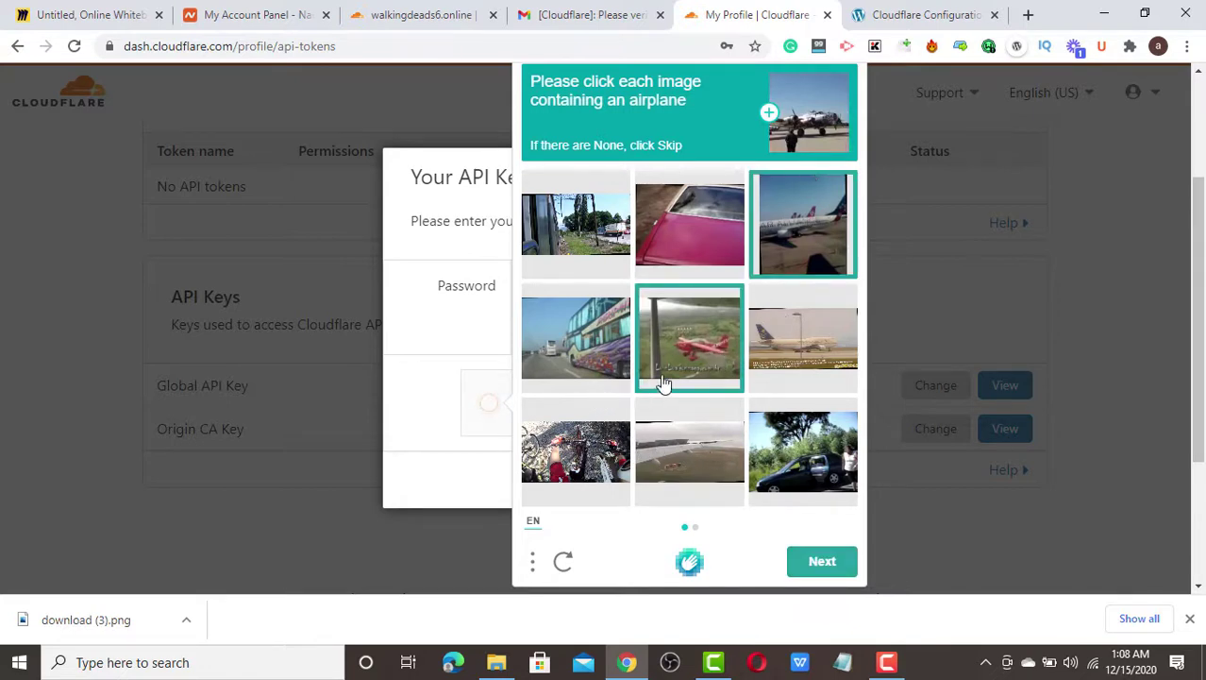
click(808, 374)
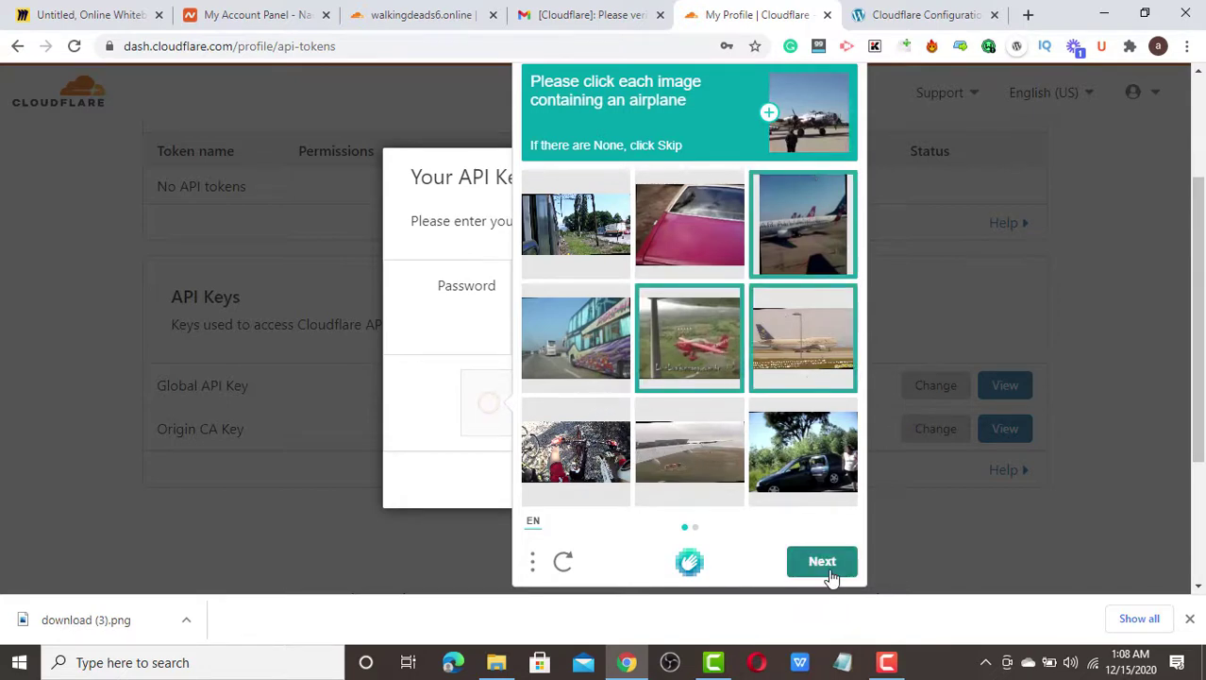
click(830, 572)
click(690, 387)
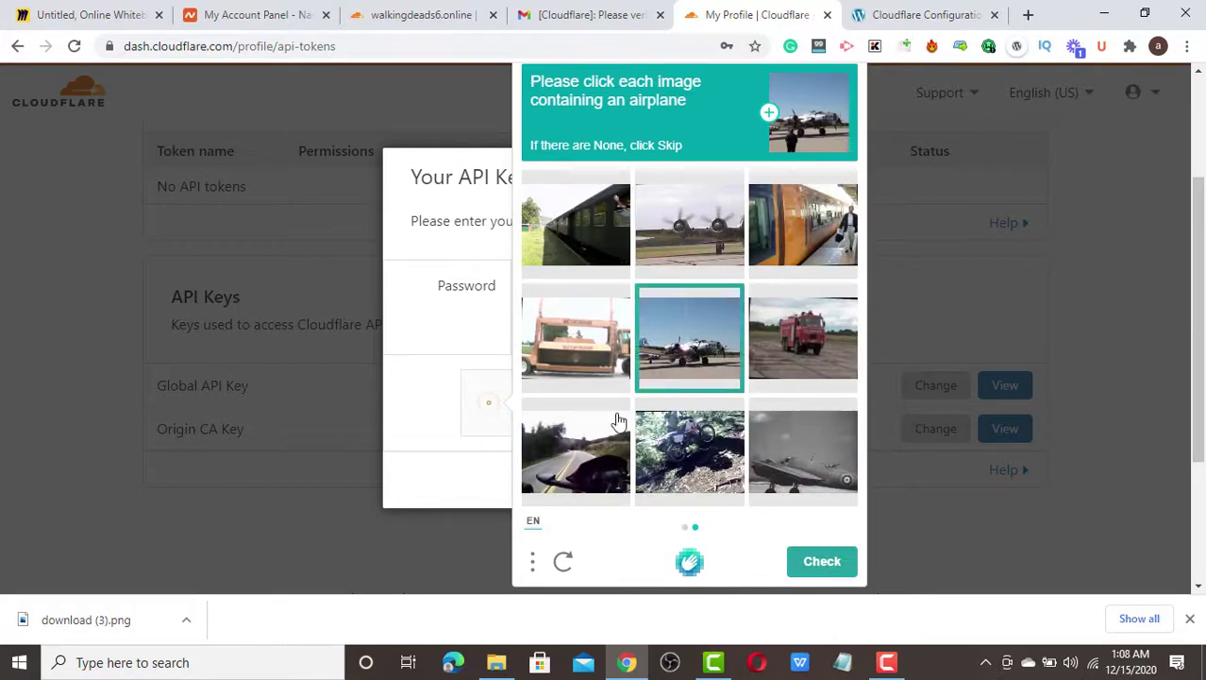
click(718, 255)
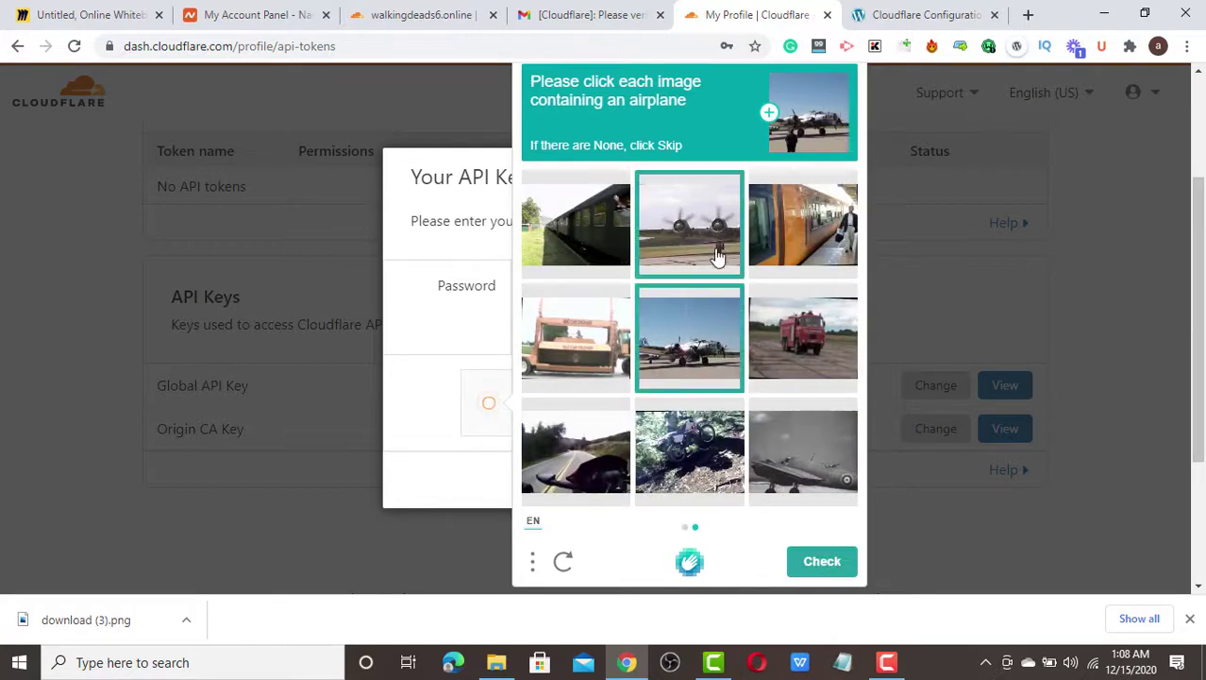
click(772, 451)
click(813, 564)
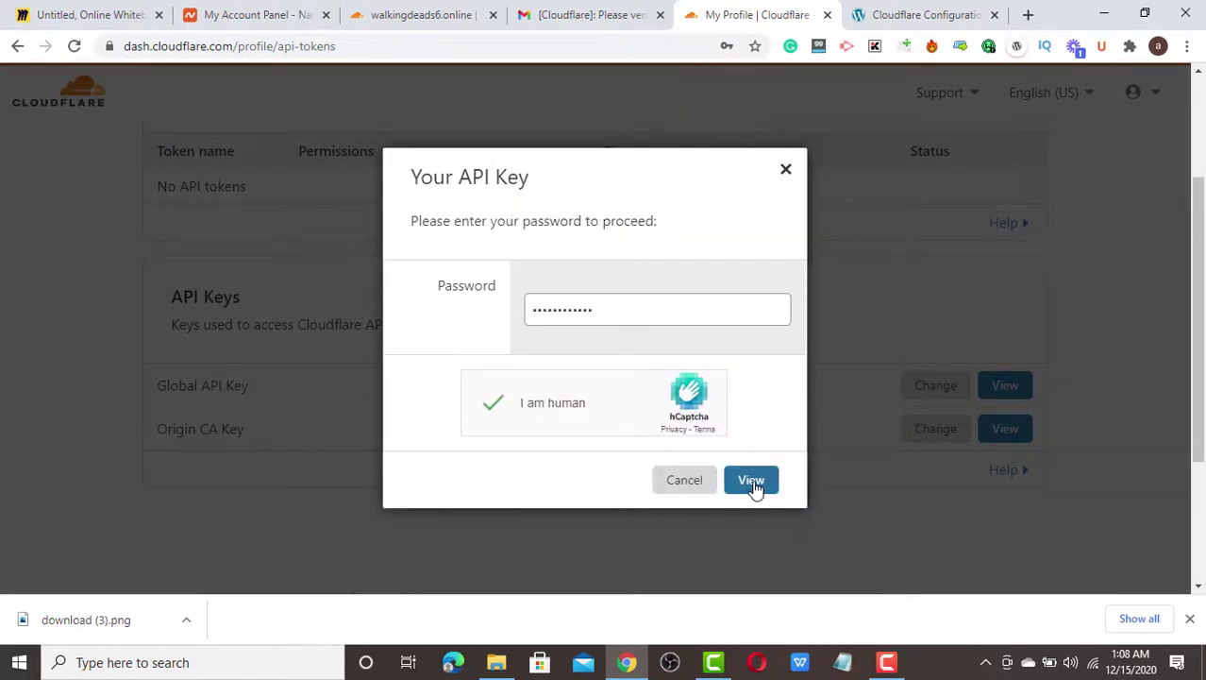
Step: Reveal the Global API Key and copy it to the clipboard
click(752, 483)
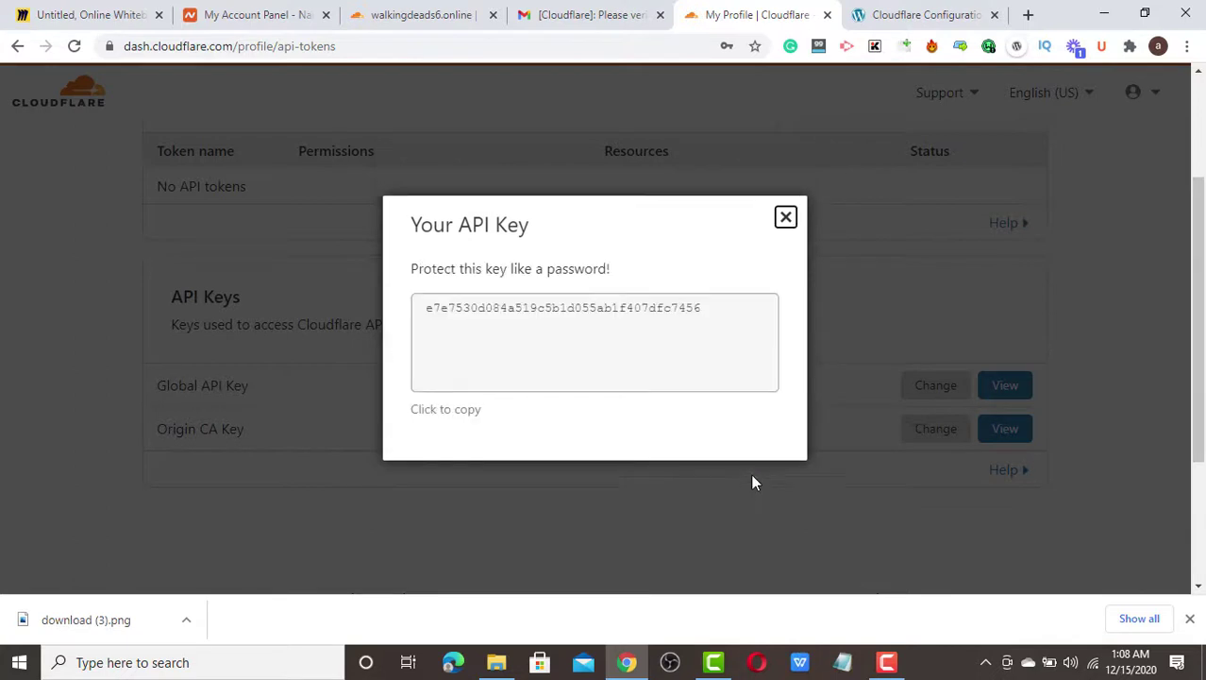
click(651, 307)
click(651, 307)
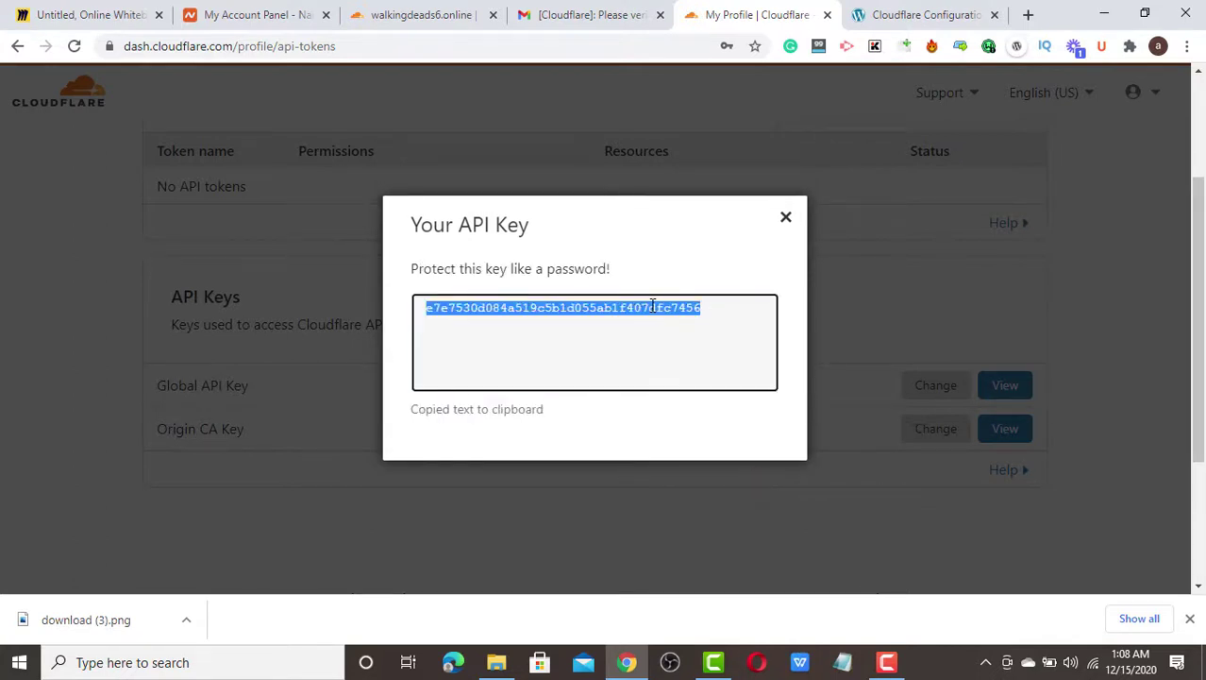
click(861, 14)
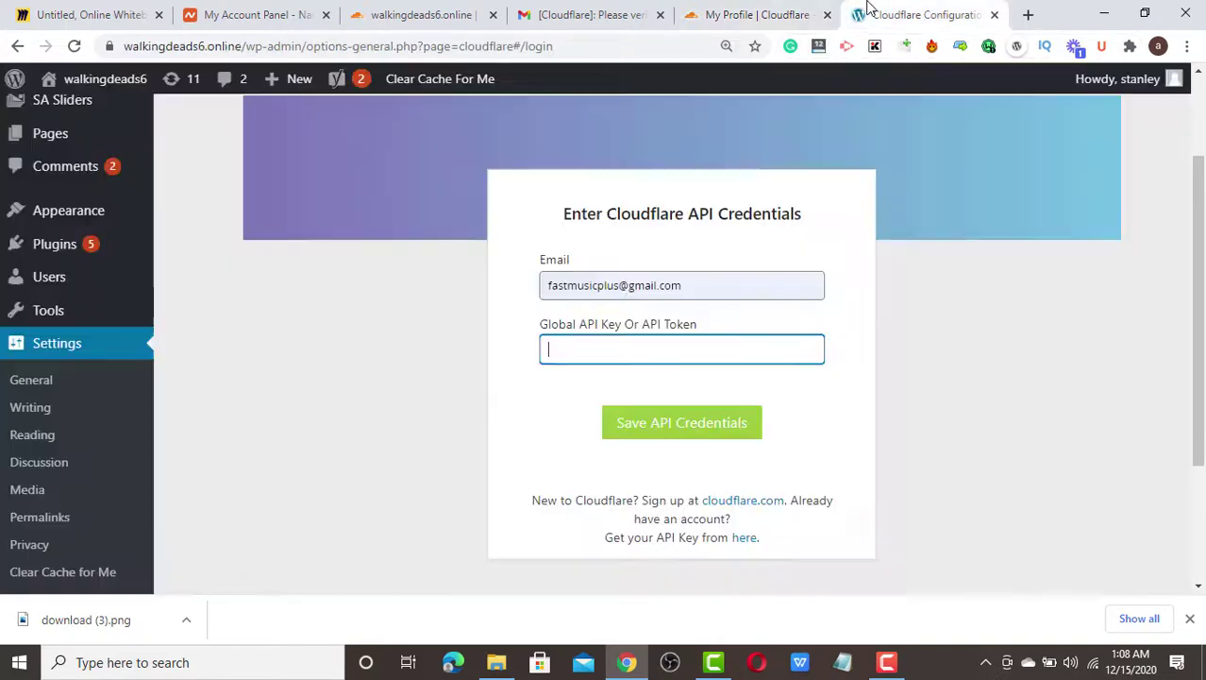
Step: Paste the Global API Key into the plugin's key field and save the API credentials
click(626, 346)
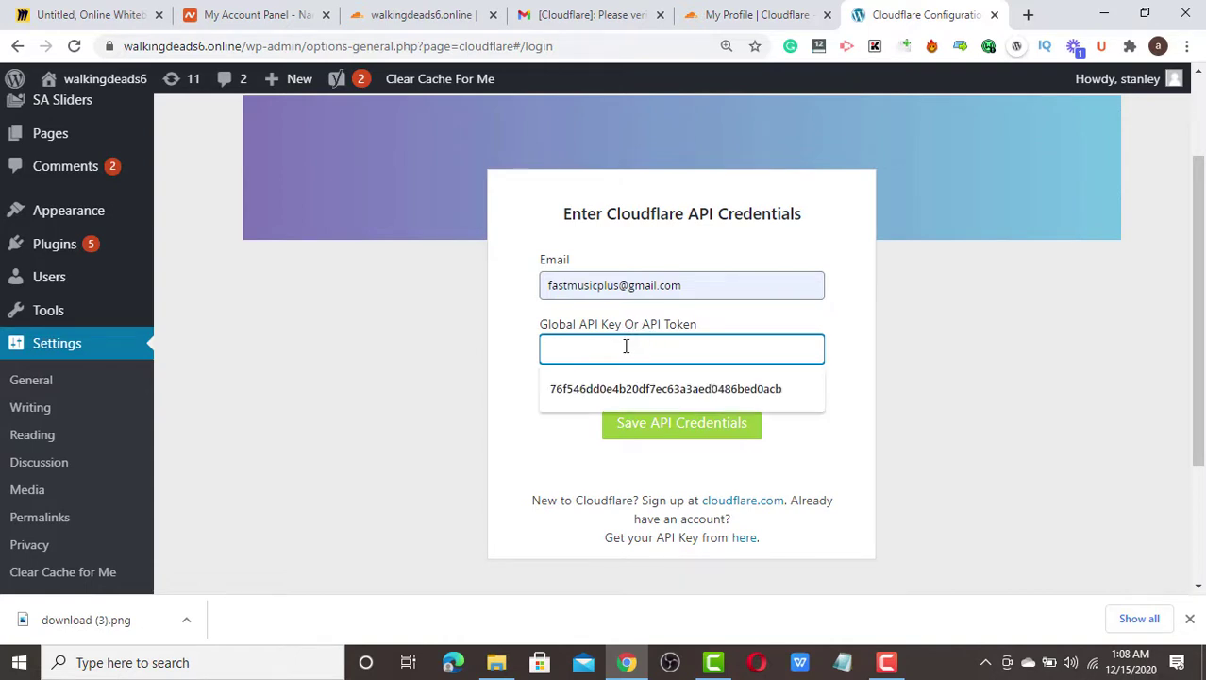
key(ctrl+v)
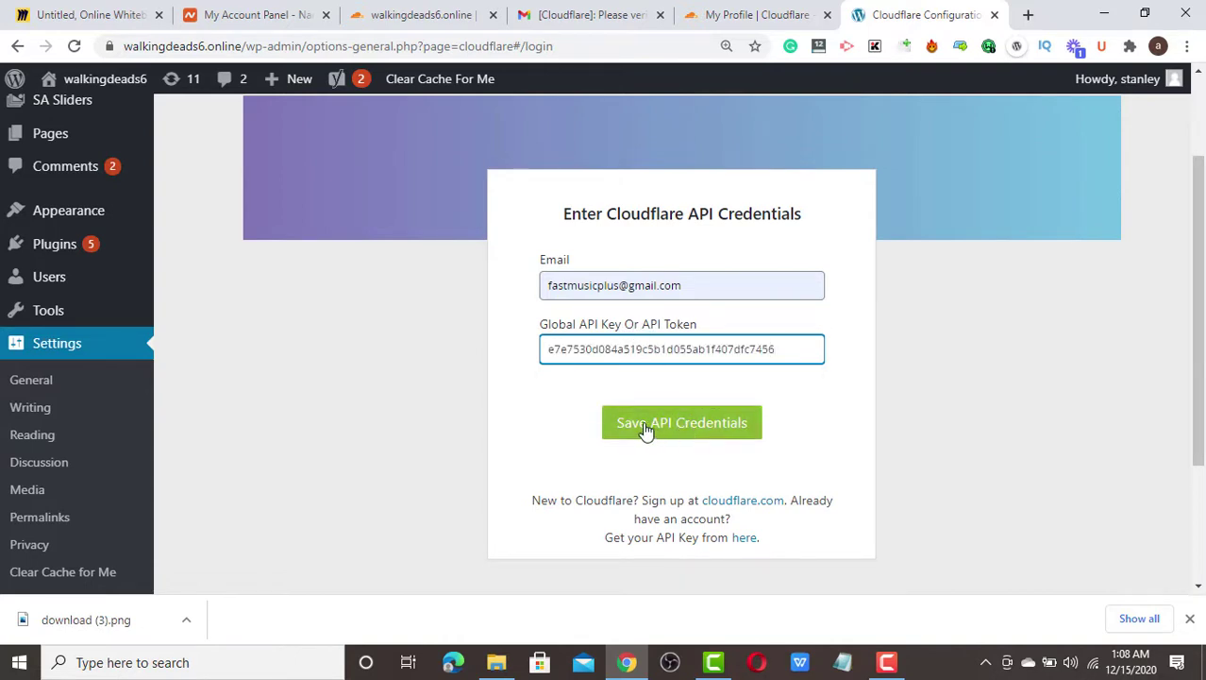
click(646, 429)
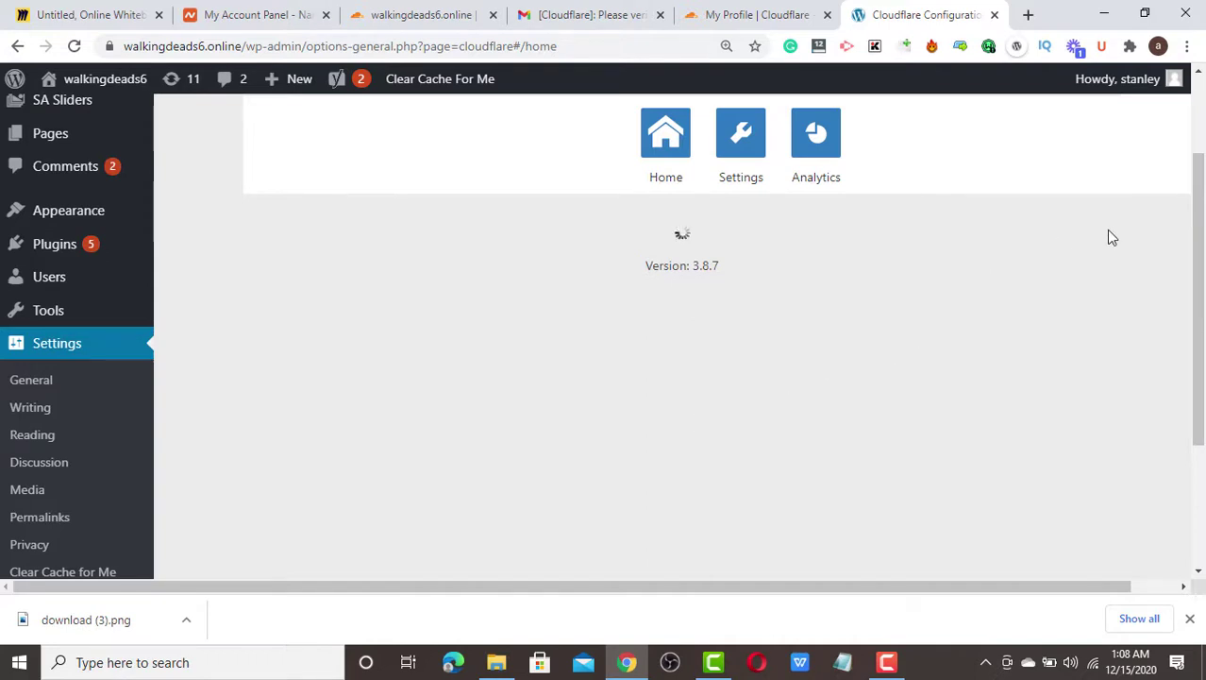
Step: Apply 'Recommended Cloudflare Settings for WordPress' and confirm the 'default settings successfully set' notice
drag(1202, 139, 1203, 330)
scroll(1133, 326, up, 4)
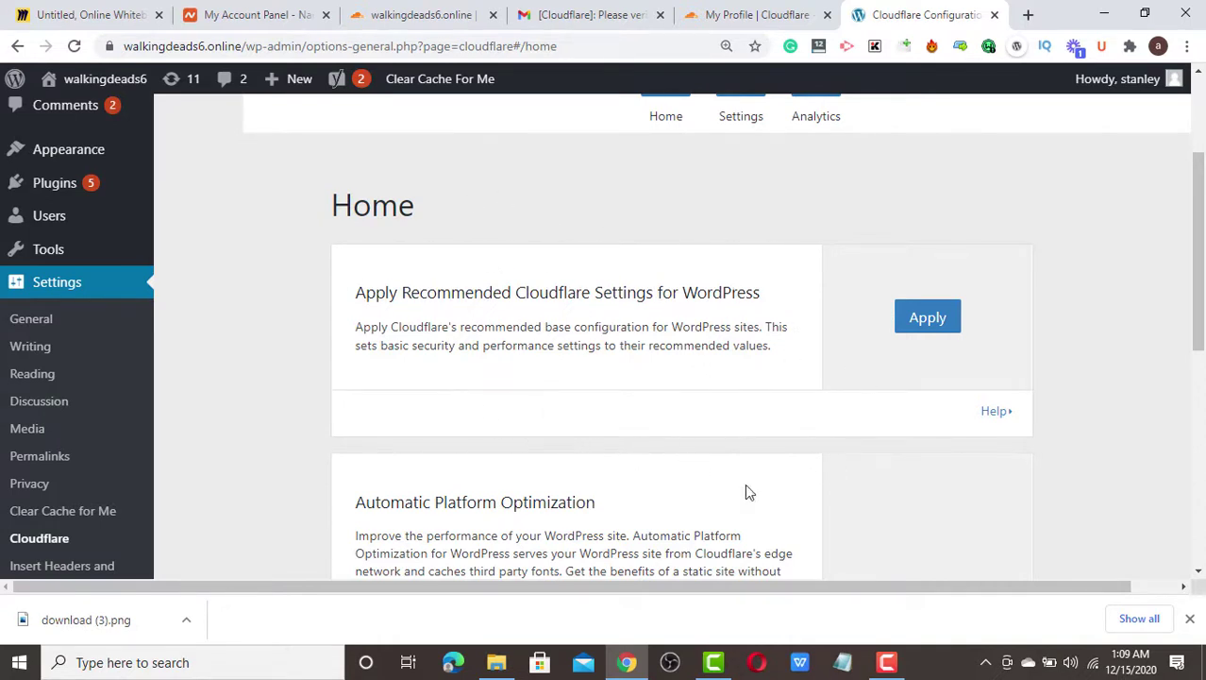
click(937, 323)
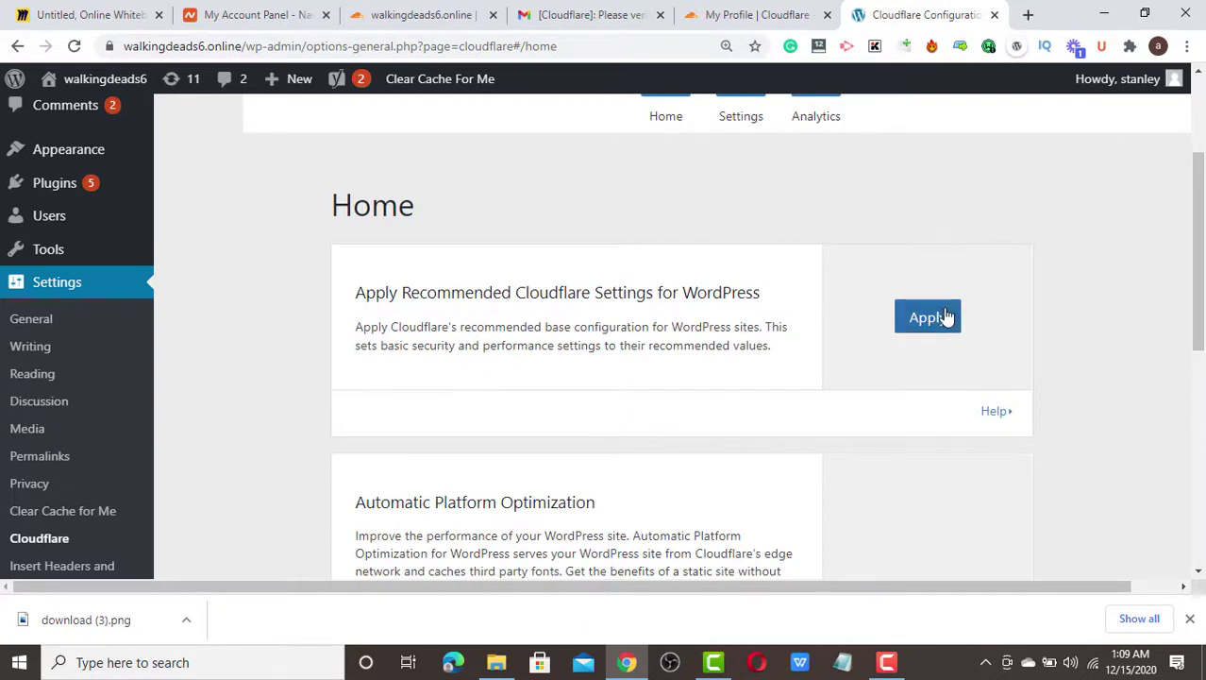
click(946, 318)
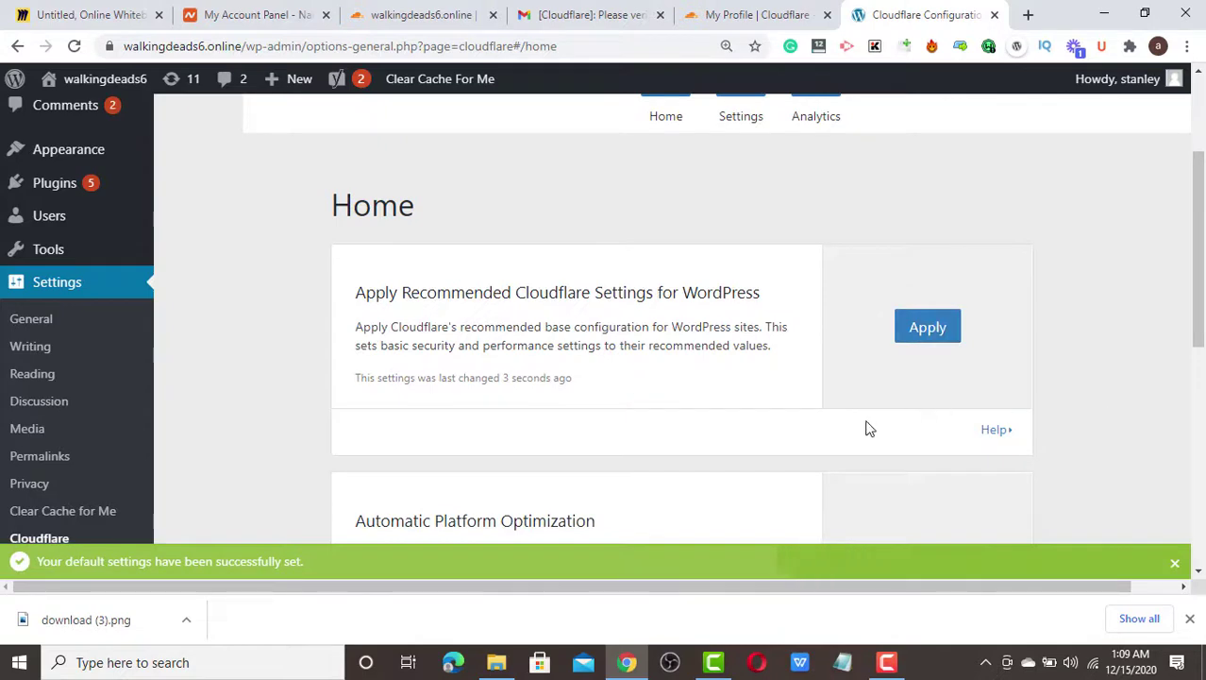
drag(1202, 335, 1198, 538)
Step: Purge everything from the Cloudflare cache using Purge Everything and confirm it
scroll(1132, 533, up, 1)
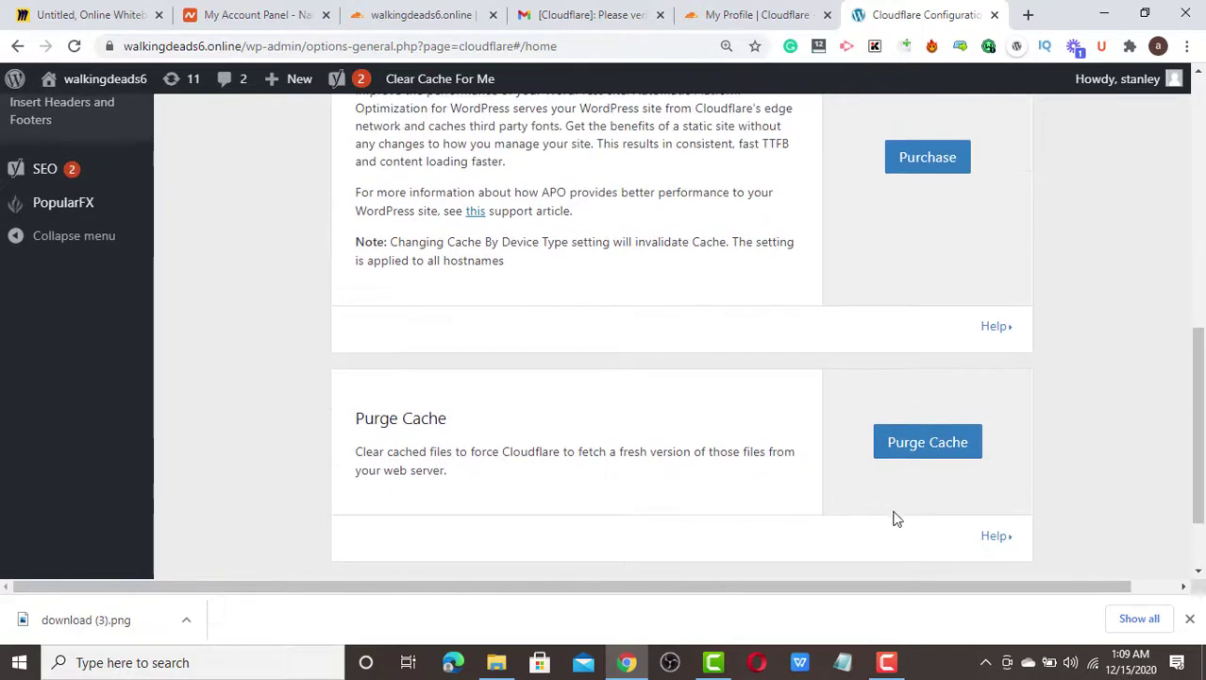
click(911, 453)
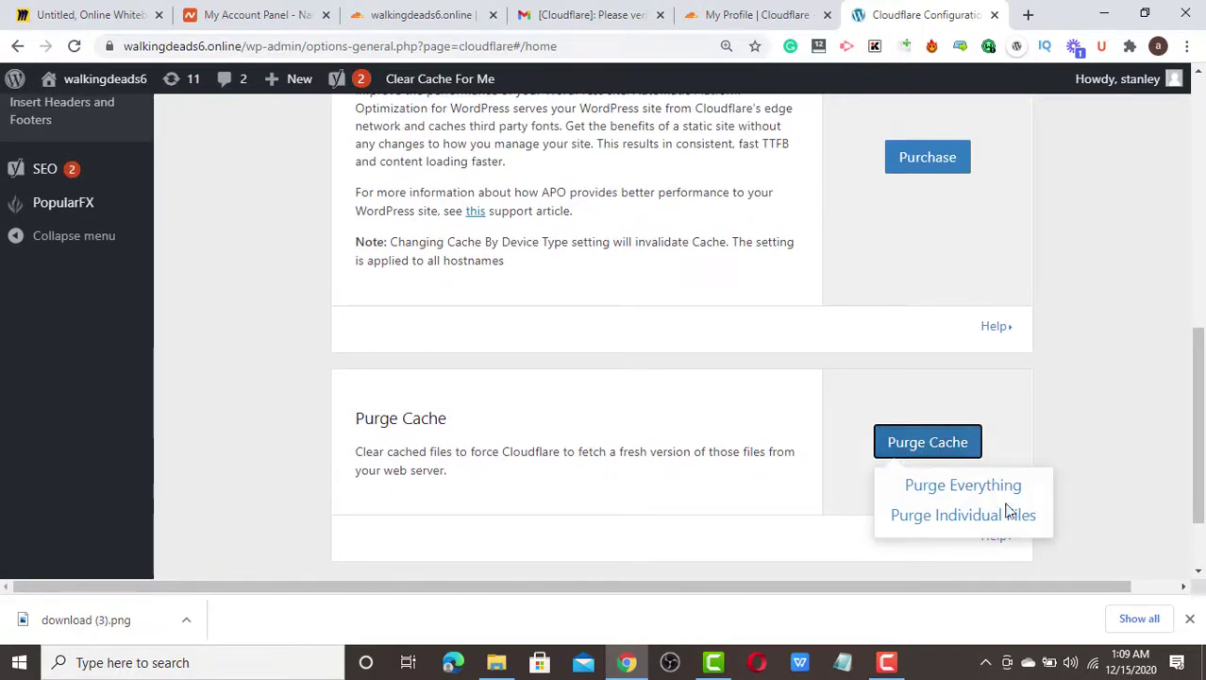
click(963, 485)
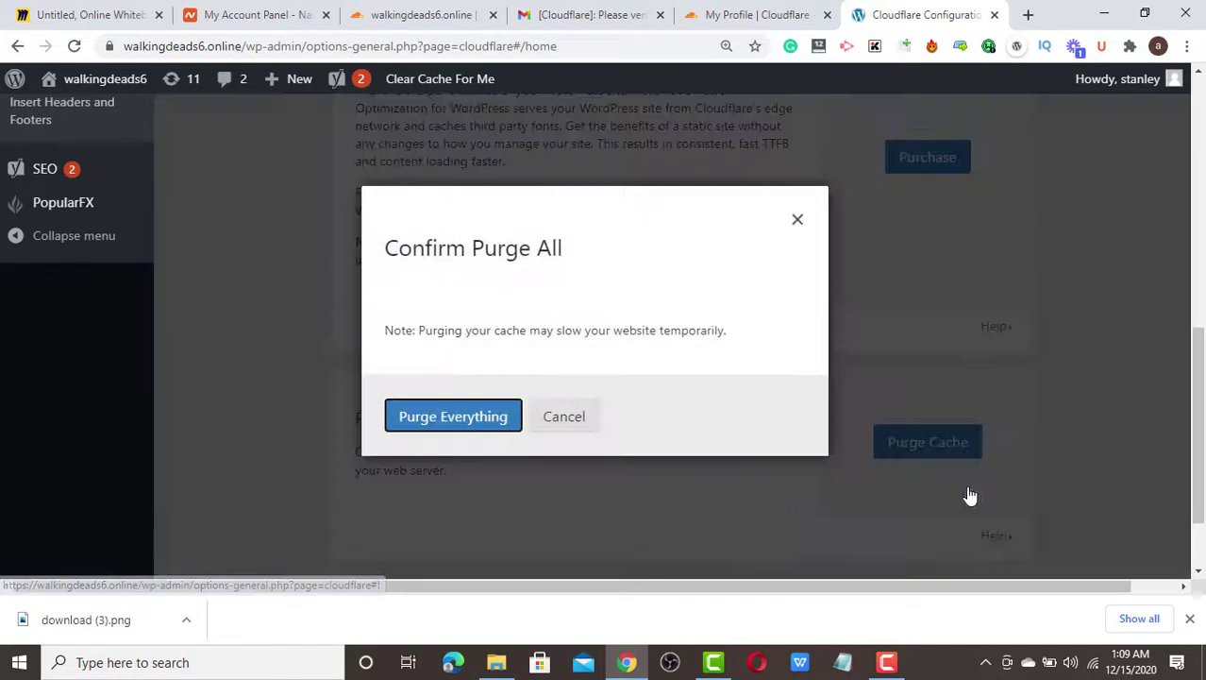
click(452, 424)
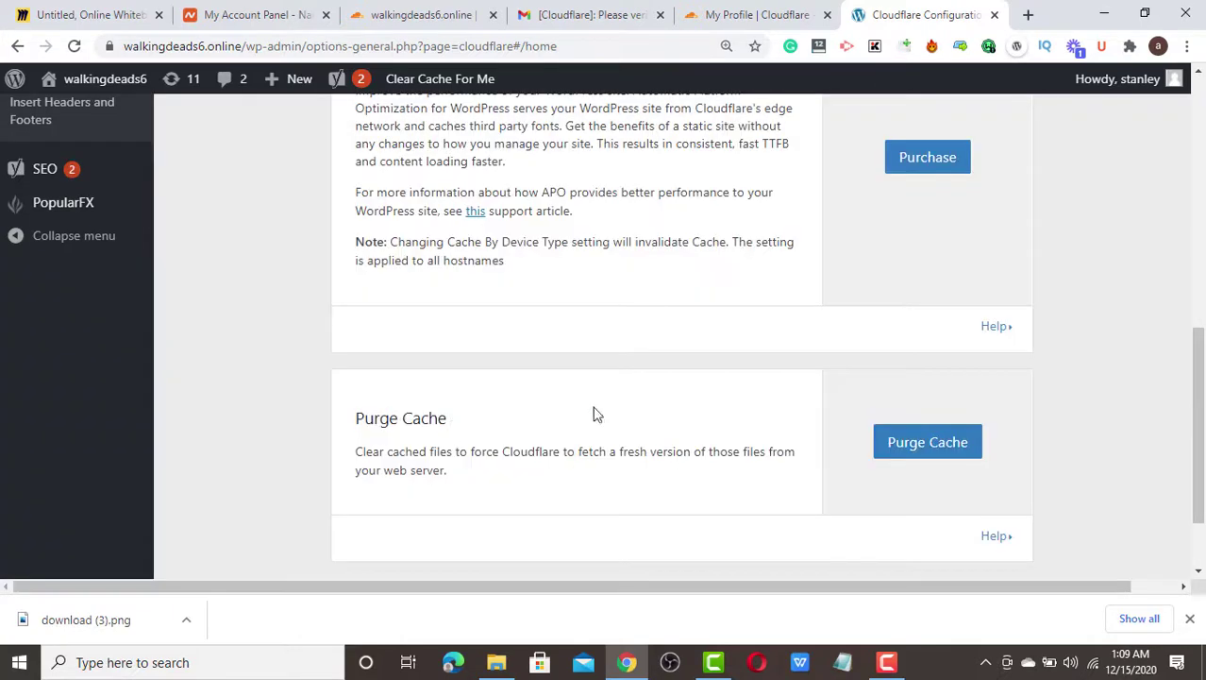
click(1202, 300)
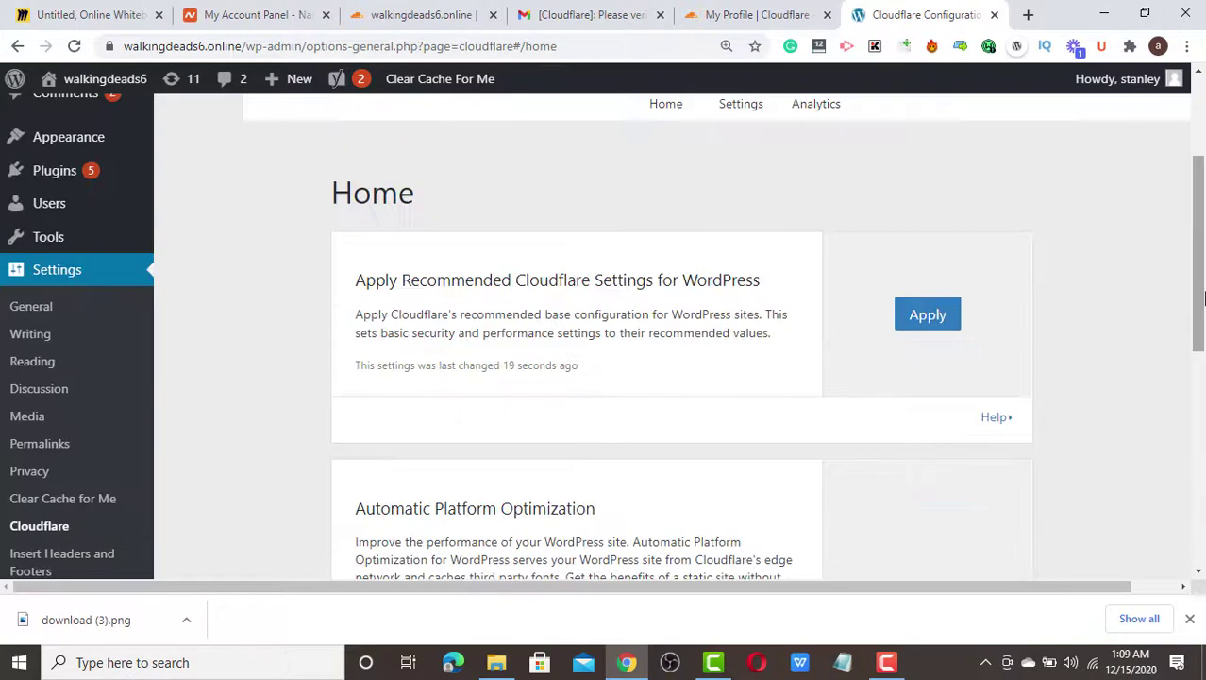